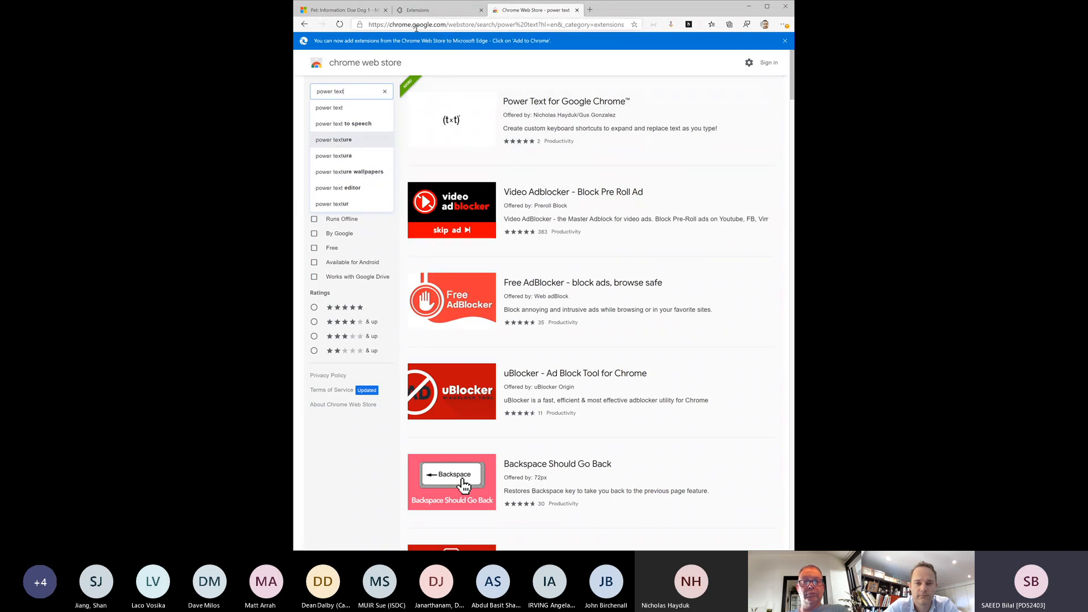
# Open the Power Text extension's options and look through its list of existing shortcuts and expansions
pyautogui.click(343, 92)
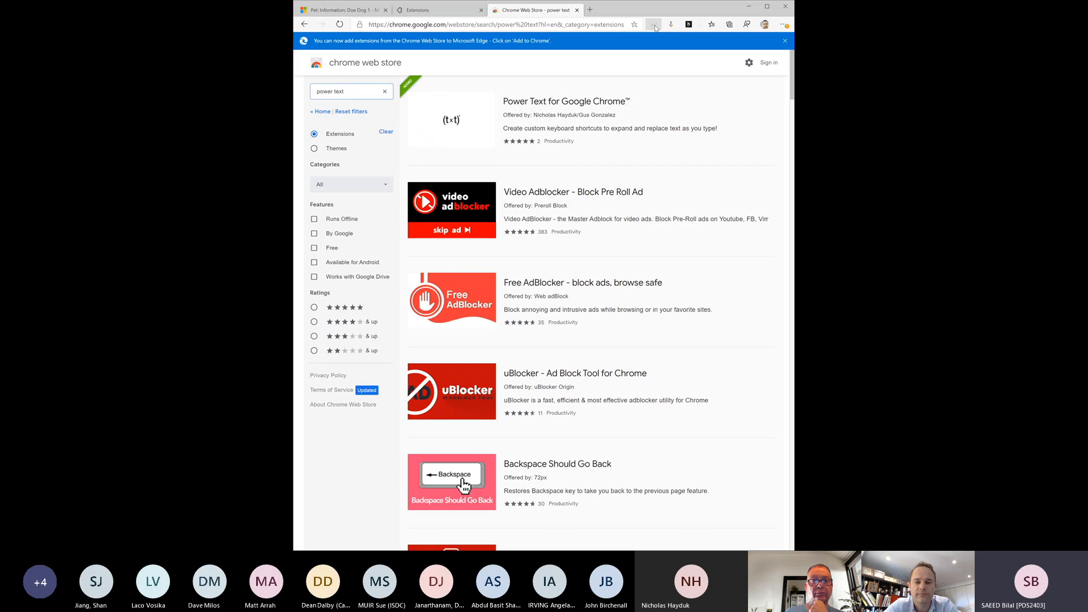
pyautogui.click(655, 25)
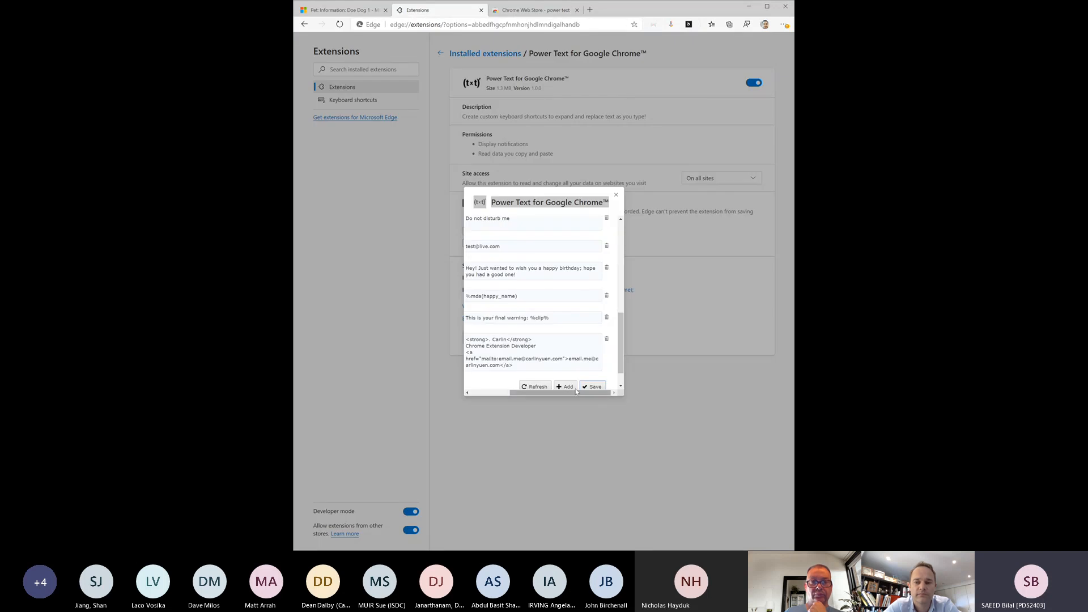
pyautogui.moveTo(559, 395); pyautogui.dragTo(525, 391)
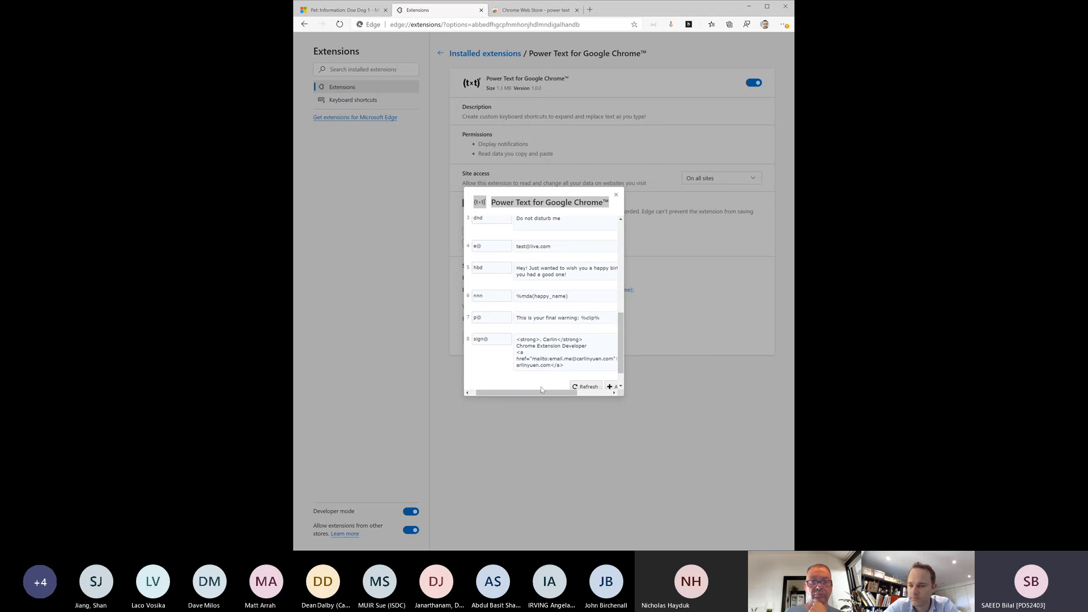
pyautogui.hscroll(-2, 530, 394)
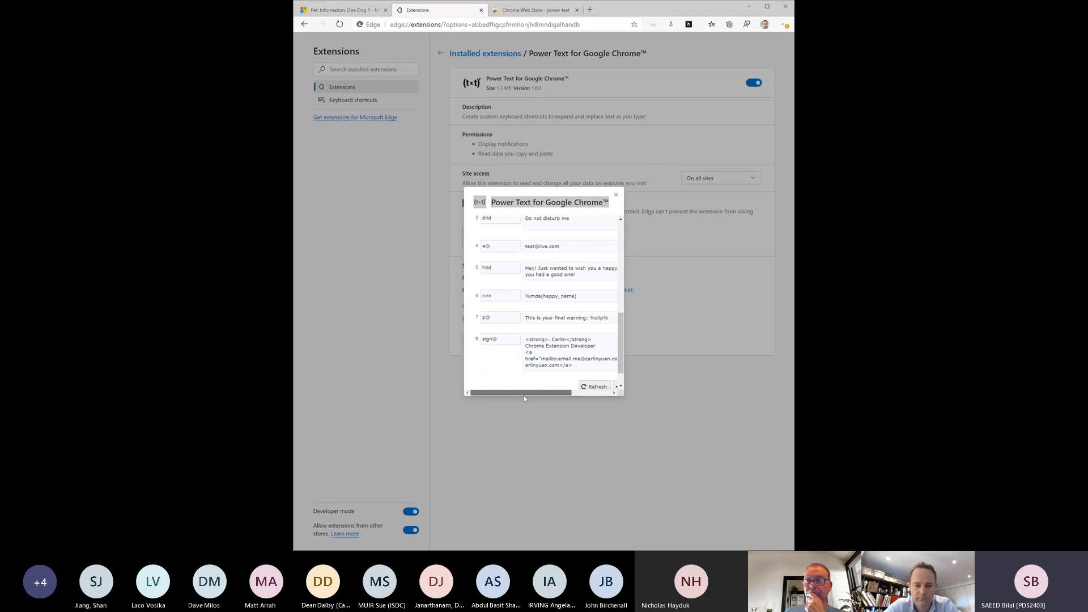
pyautogui.moveTo(529, 395); pyautogui.dragTo(527, 395)
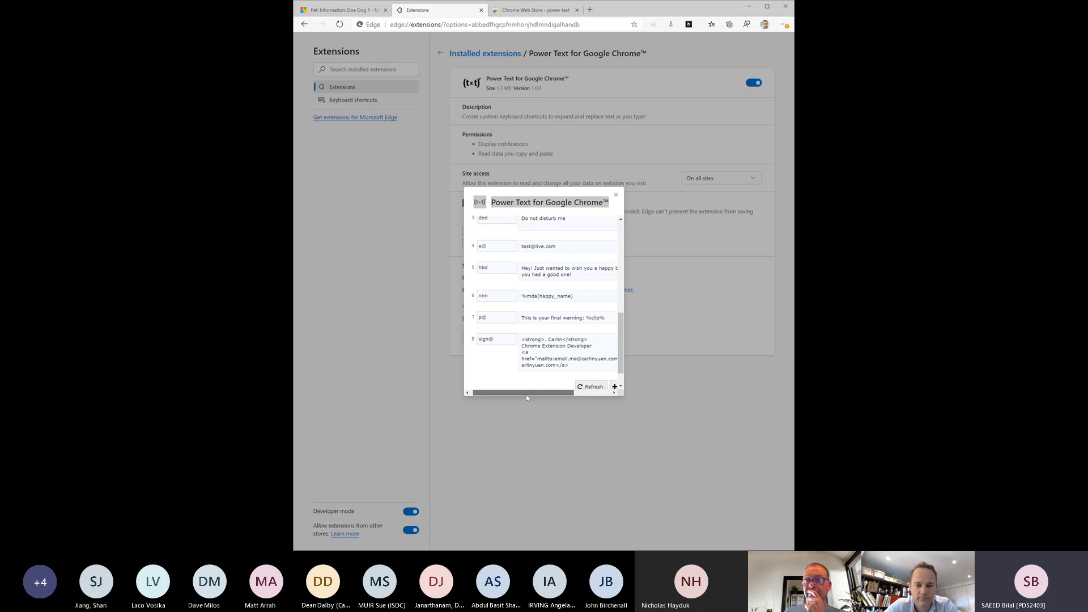
pyautogui.scroll(-1, 521, 323)
pyautogui.scroll(1, 522, 316)
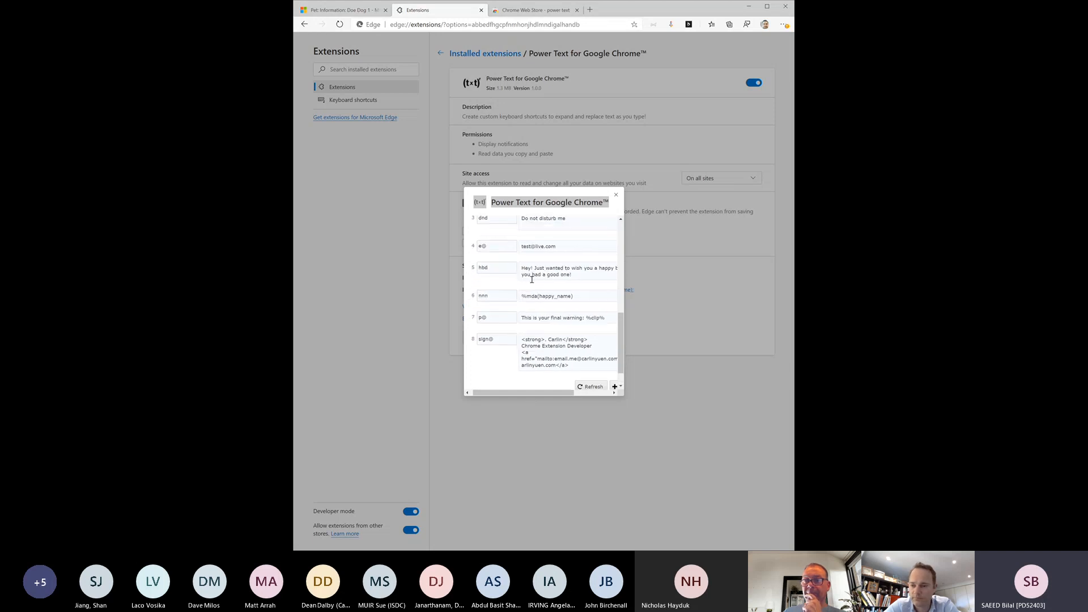
pyautogui.scroll(1, 521, 227)
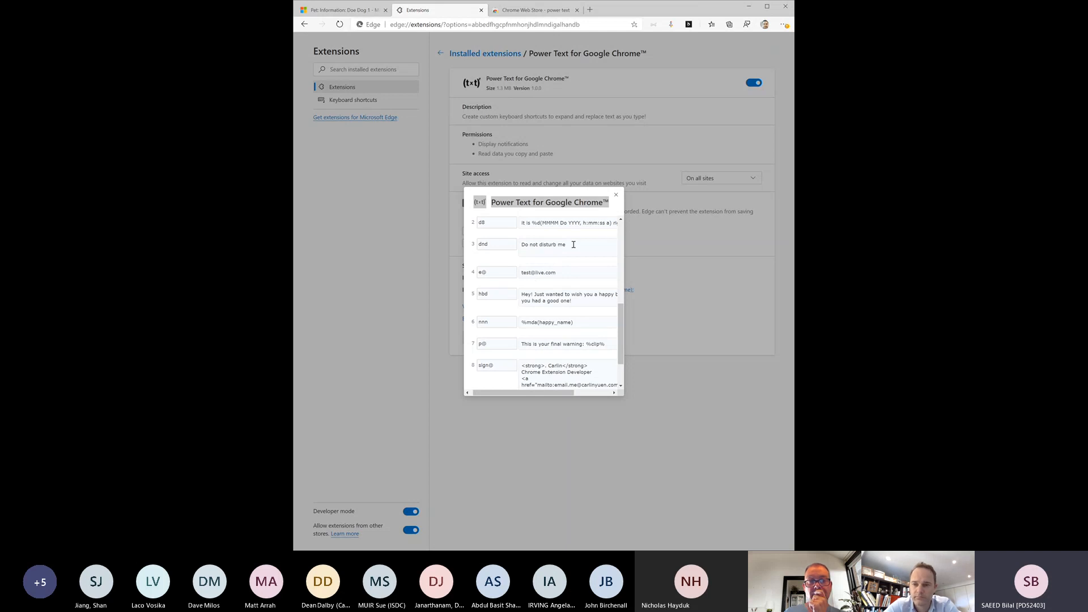
# Switch to the Doe Dog 1 pet record and copy the Household field's logical name, happy_household
pyautogui.click(339, 13)
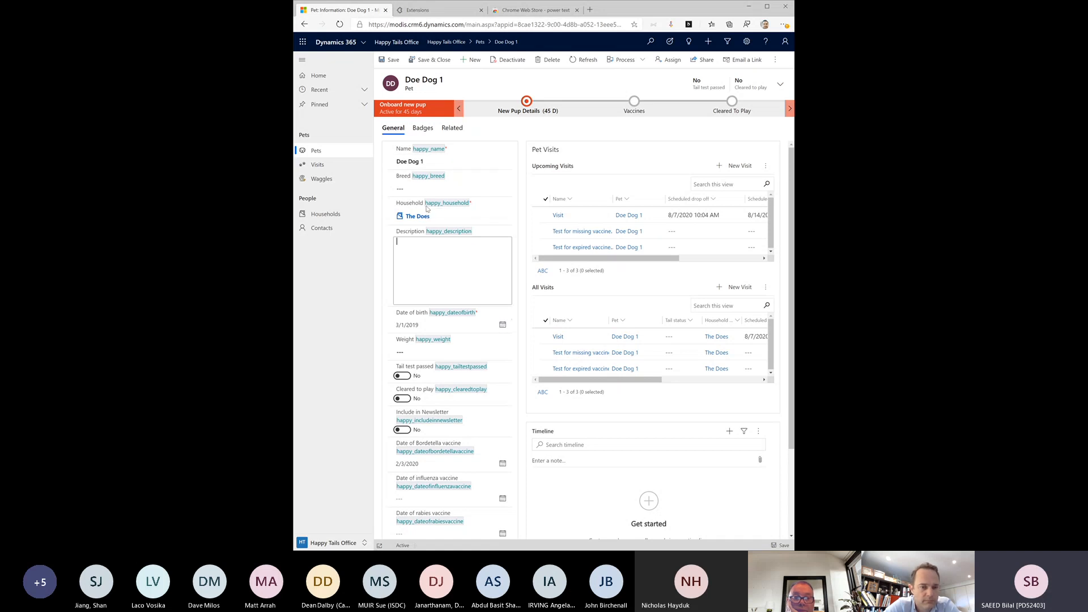
pyautogui.click(413, 149)
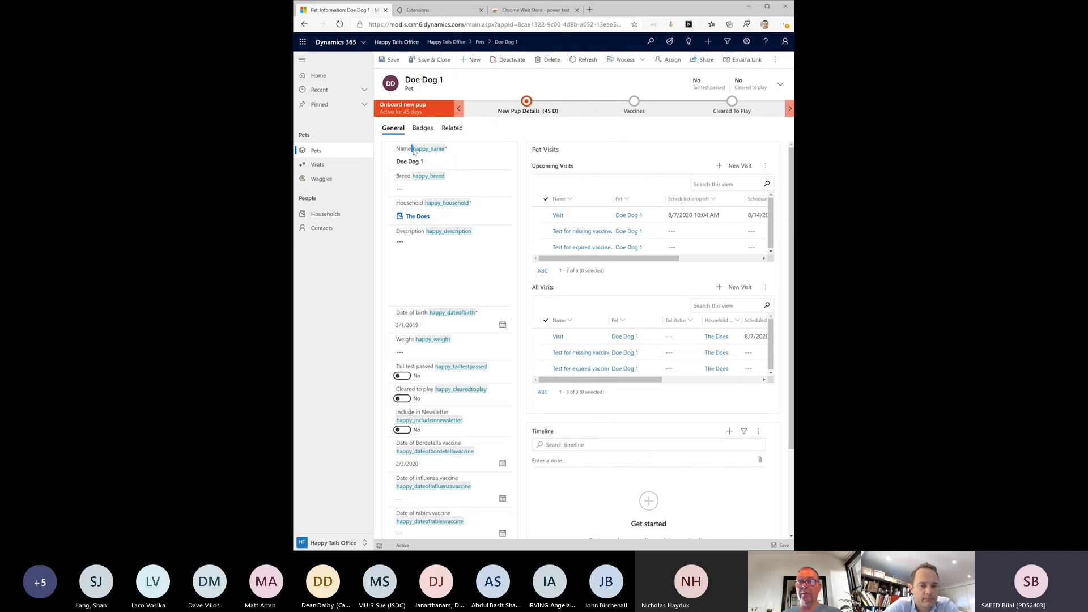
pyautogui.moveTo(426, 204); pyautogui.dragTo(468, 209)
pyautogui.hotkey('ctrl', 'c')
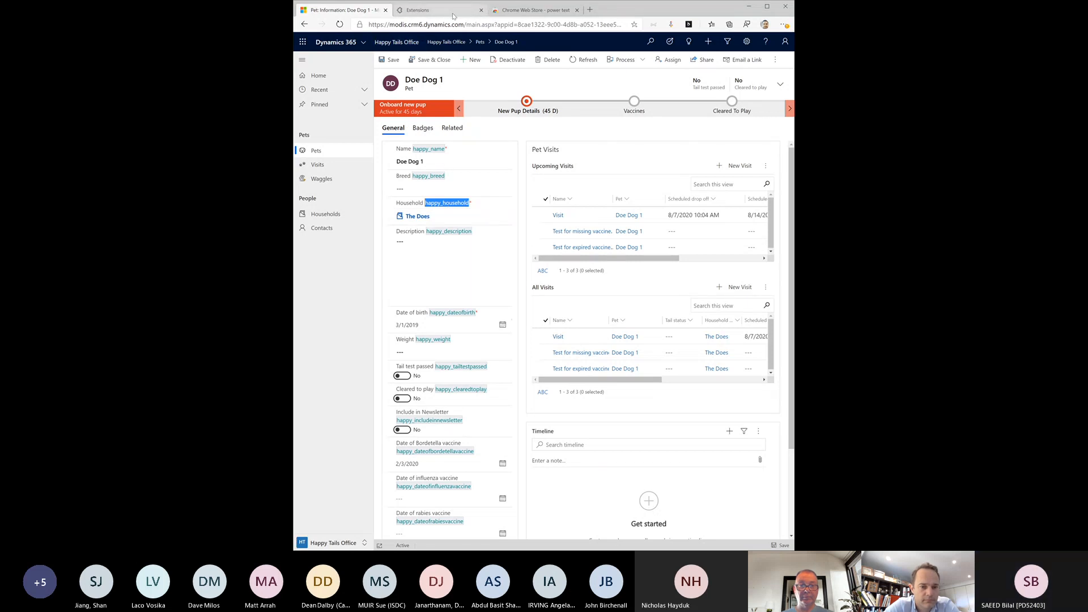
# Add a new shortcut entry in the Power Text options with the abbreviation hhh
pyautogui.click(431, 10)
pyautogui.scroll(-3, 540, 348)
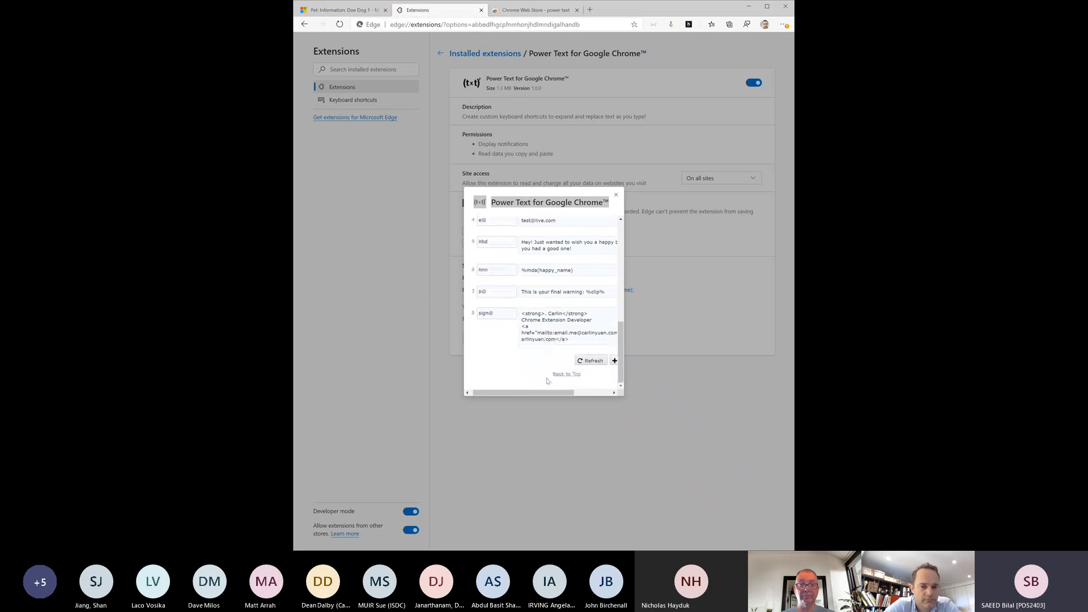
pyautogui.moveTo(549, 392); pyautogui.dragTo(587, 390)
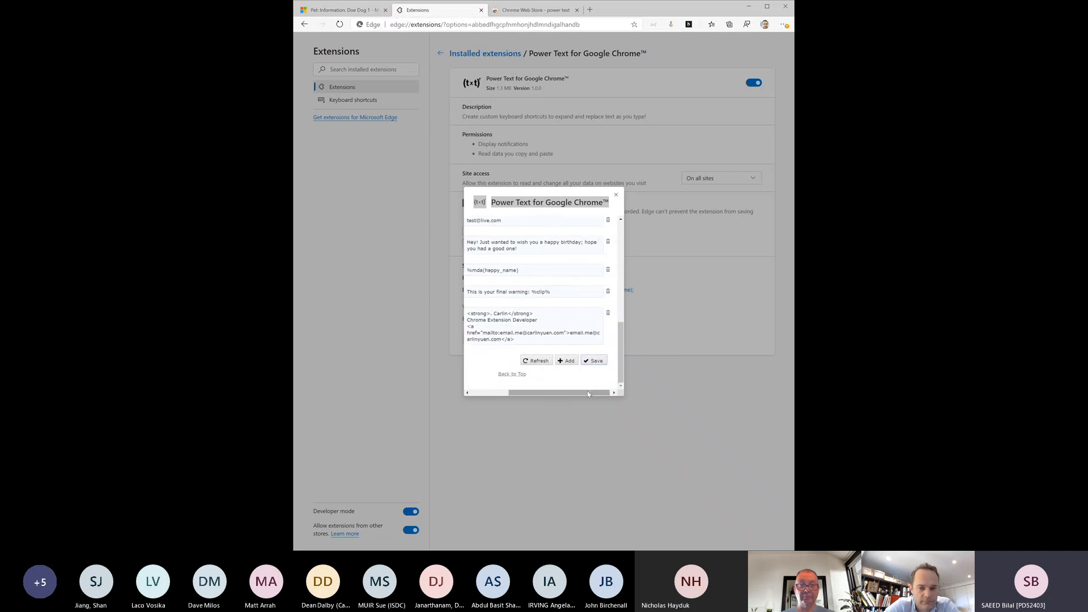
pyautogui.click(568, 361)
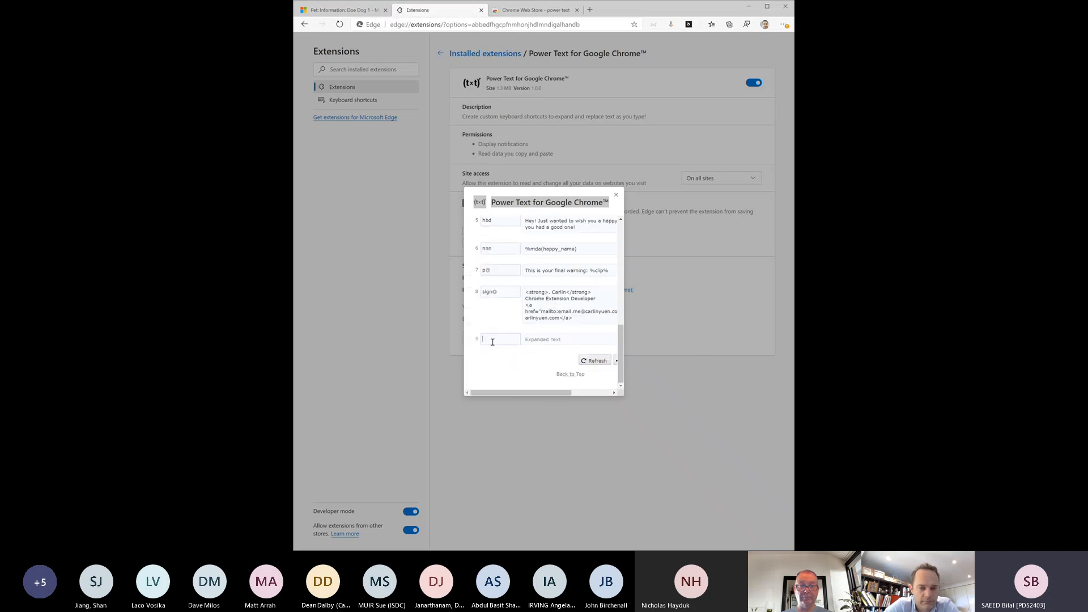
pyautogui.write('hhh')
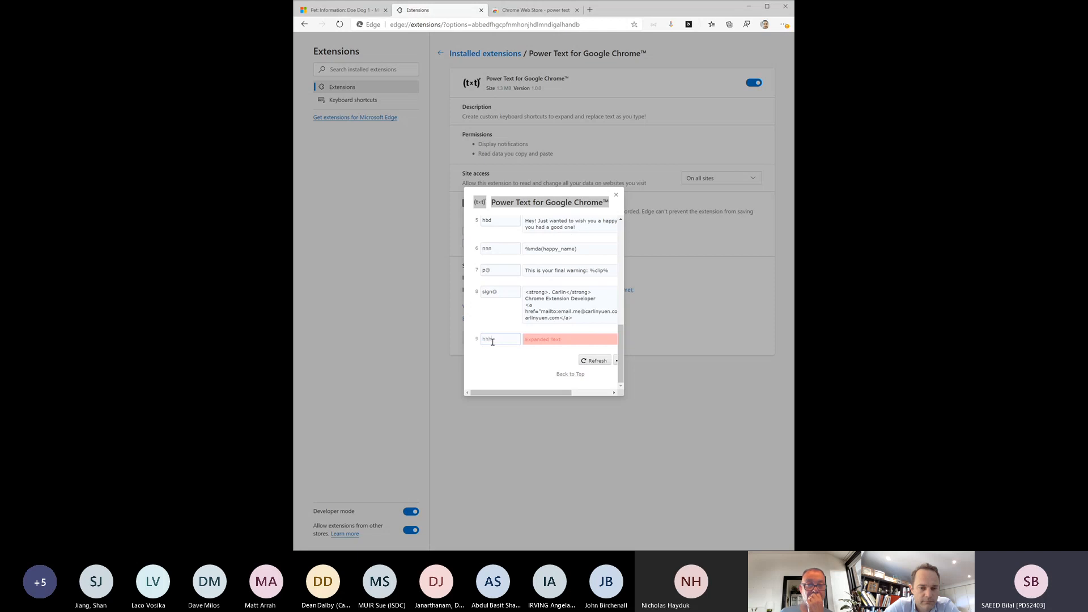
# Set the hhh shortcut's expanded text to %mda(happy_household) and save the shortcuts
pyautogui.click(536, 339)
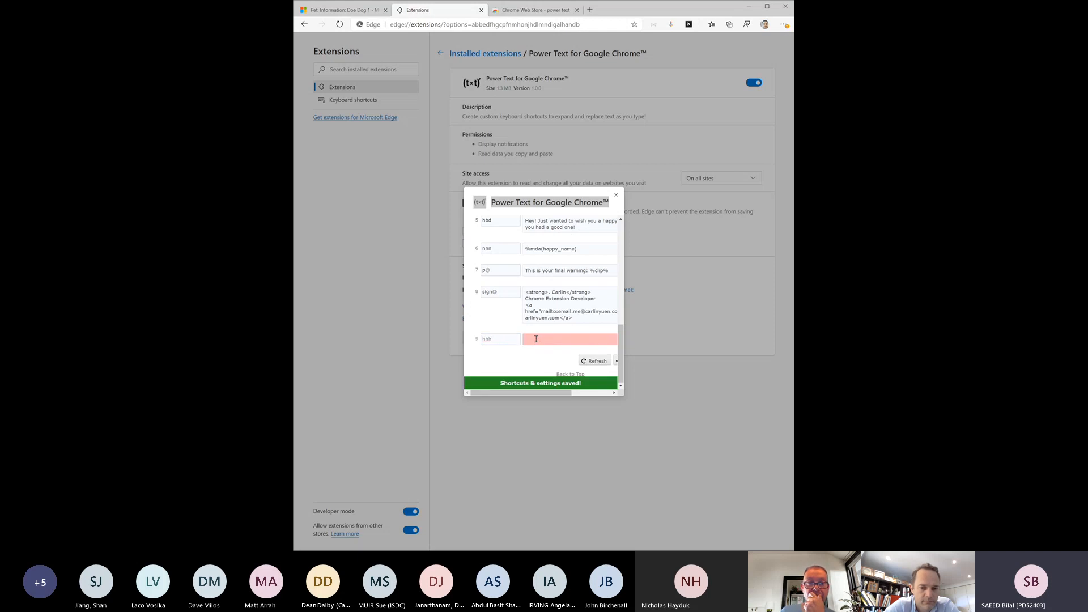
pyautogui.write('%')
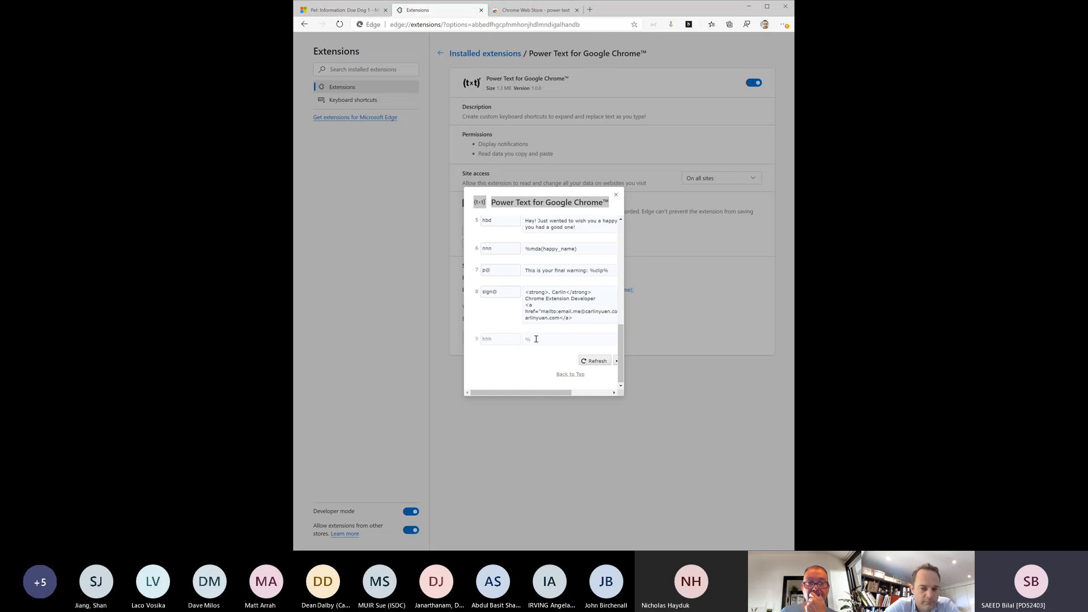
pyautogui.write('mda')
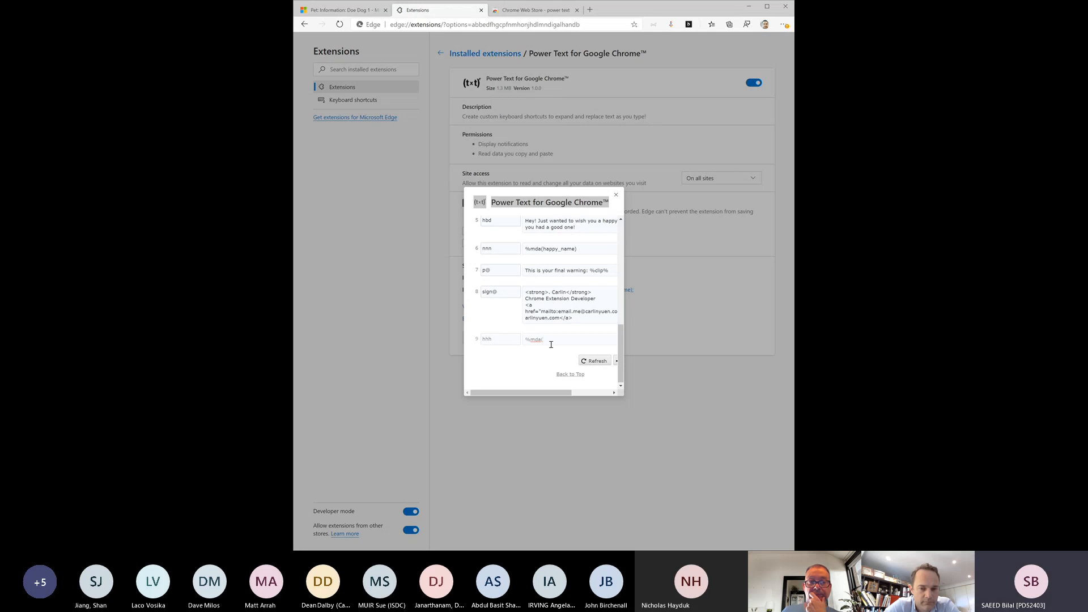
pyautogui.write('(')
pyautogui.hotkey('ctrl', 'v')
pyautogui.press('BackSpace')
pyautogui.moveTo(530, 391); pyautogui.dragTo(535, 395)
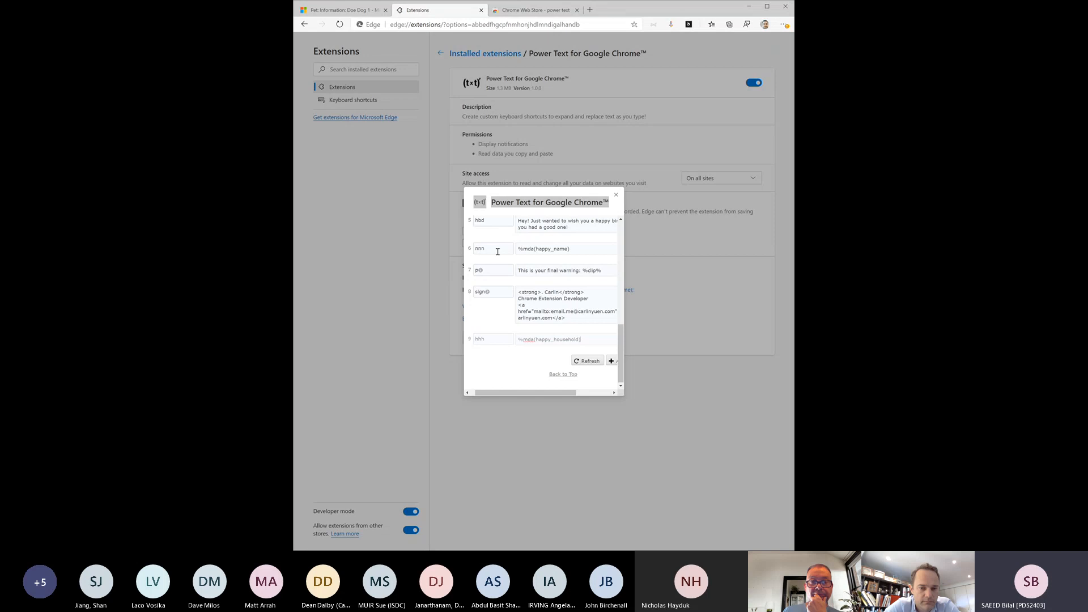
pyautogui.moveTo(535, 392); pyautogui.dragTo(569, 393)
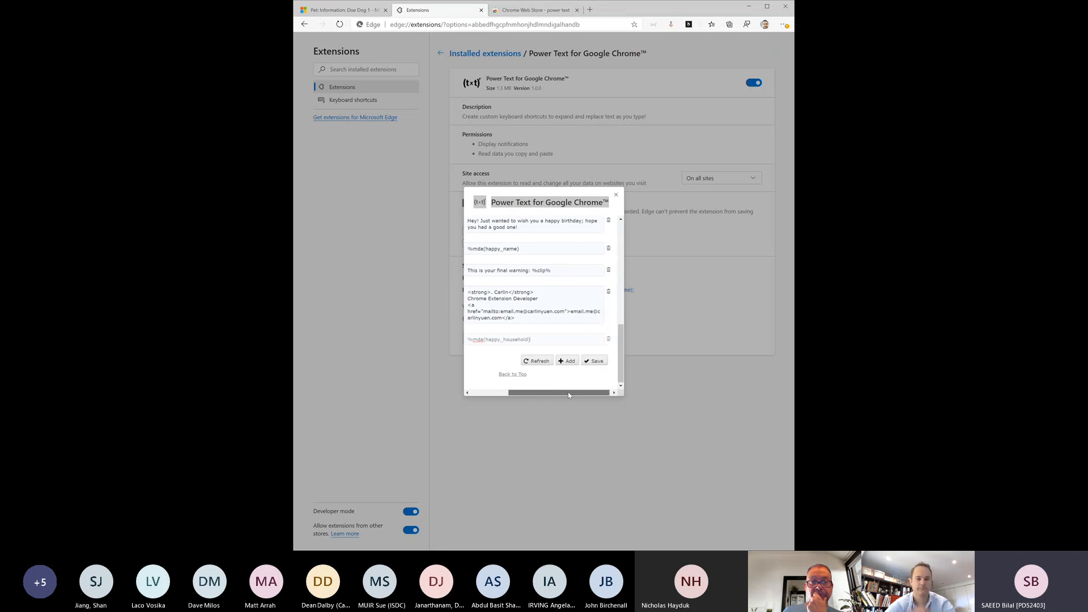
pyautogui.click(593, 362)
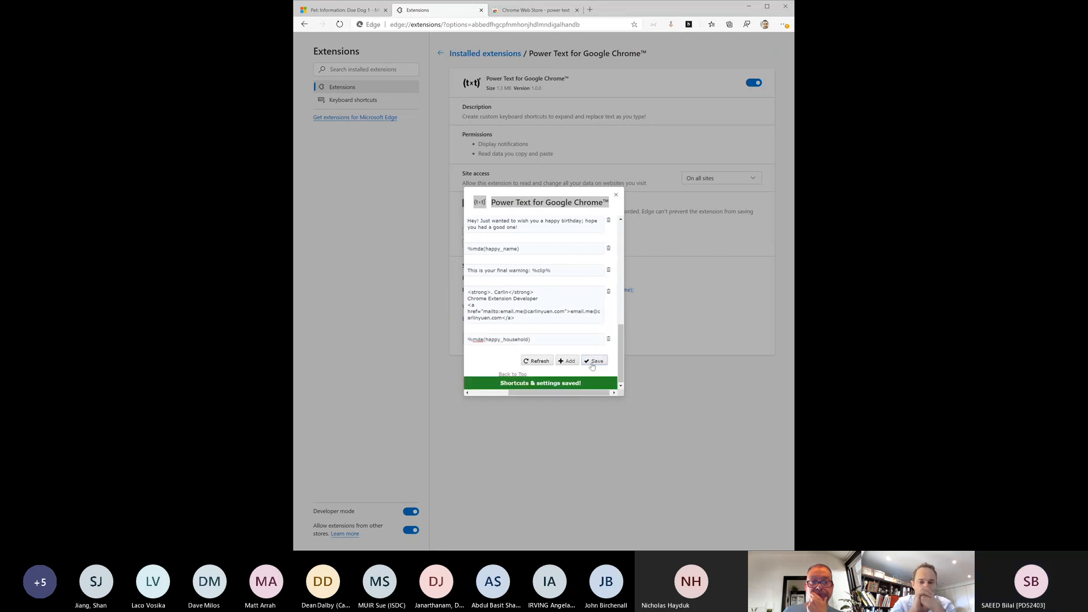
# Return to the Doe Dog 1 pet record and reload the page
pyautogui.moveTo(563, 393); pyautogui.dragTo(525, 394)
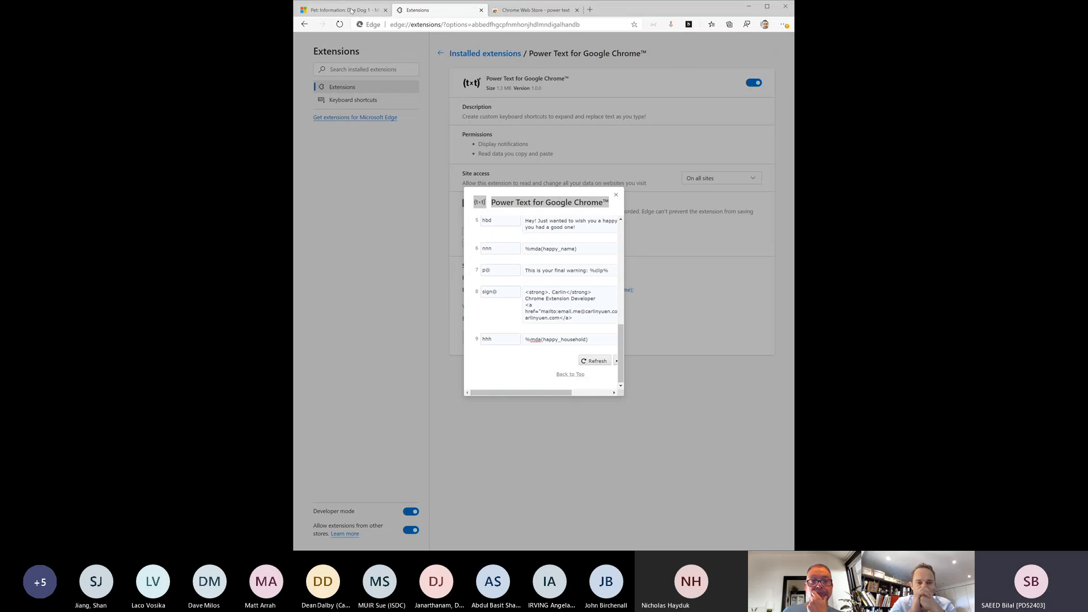
pyautogui.click(351, 11)
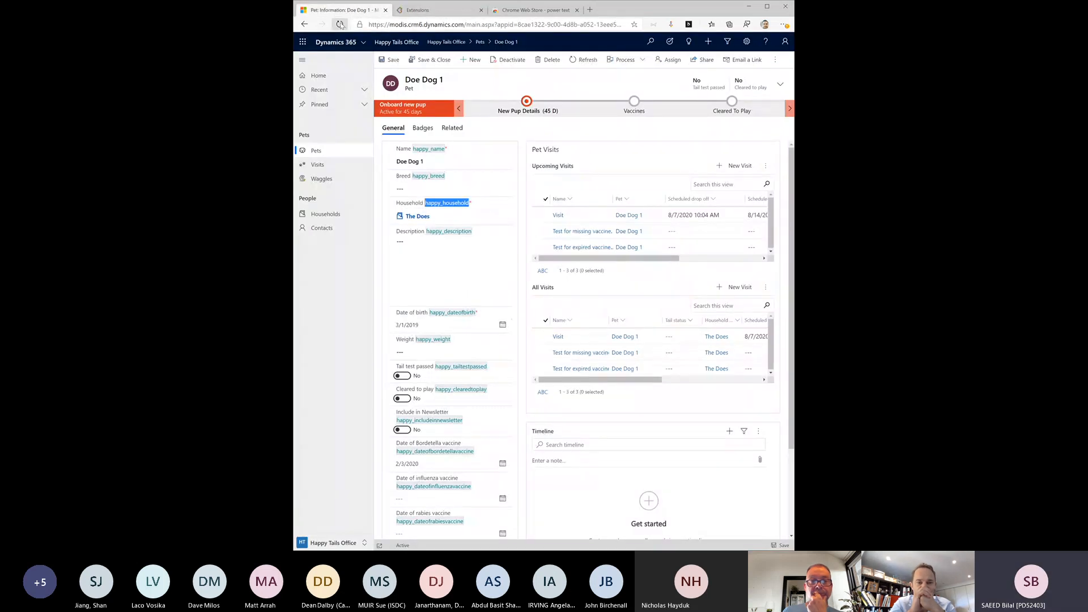
pyautogui.click(340, 24)
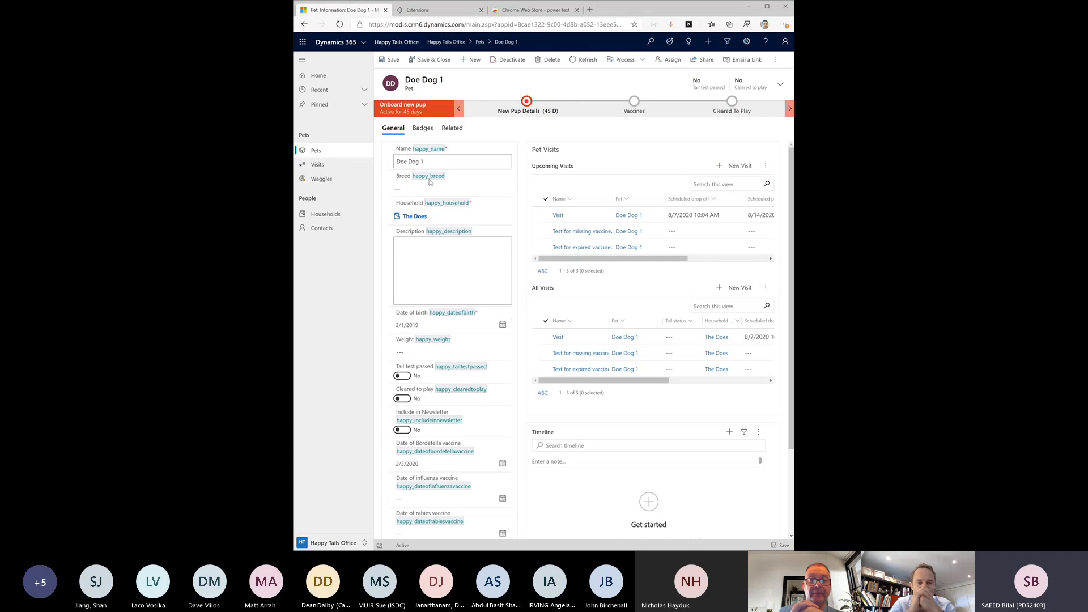
# Fill in the pet's Description using the text shortcuts as "nnn belongs to hhh. hbd" and save the record
pyautogui.click(461, 277)
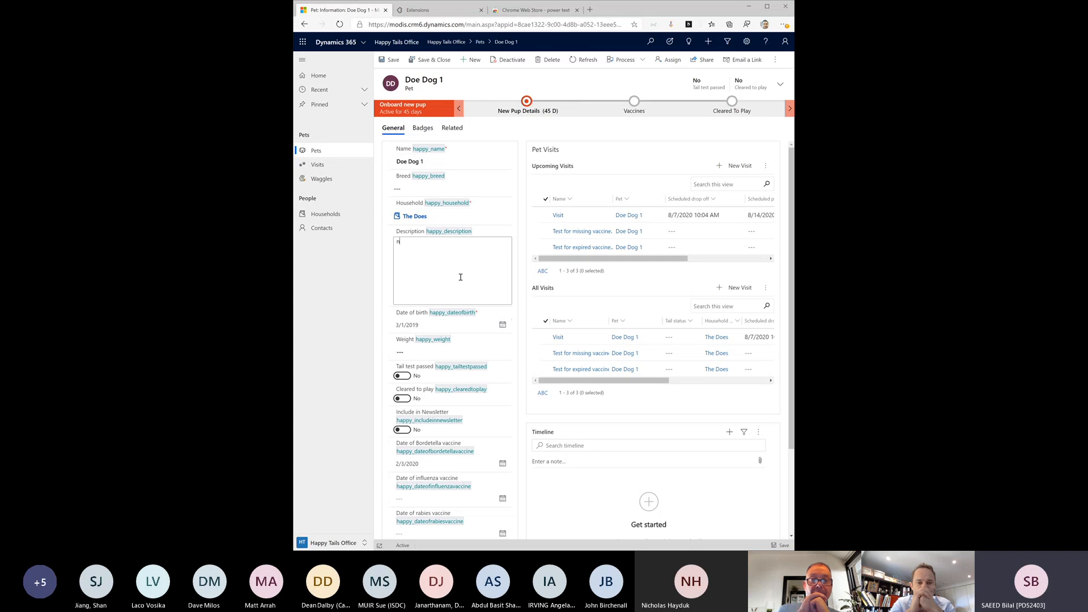
pyautogui.write('nnn')
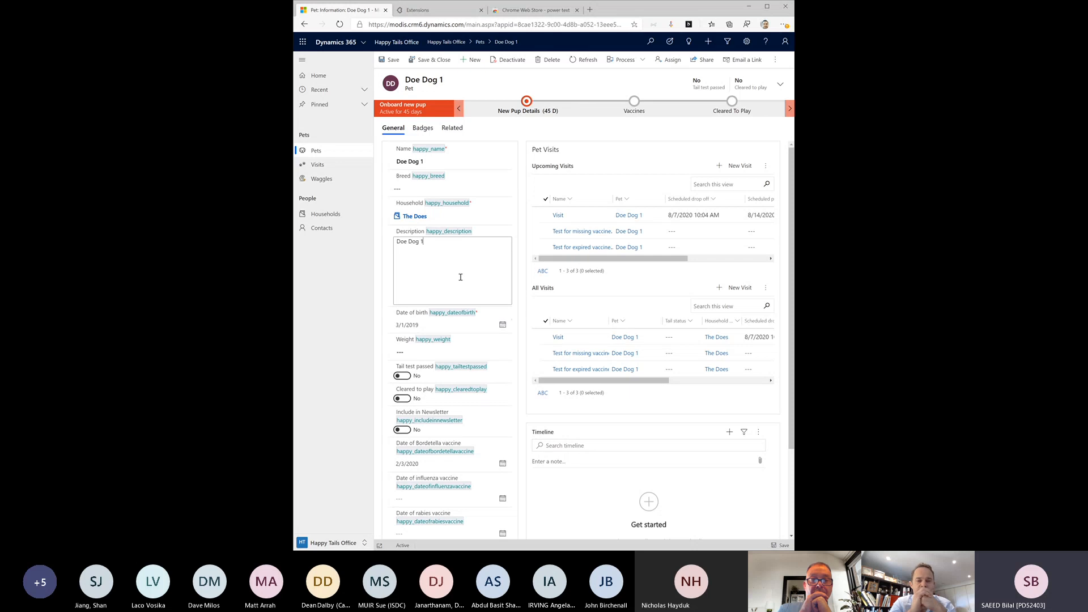
pyautogui.write(' belongs to')
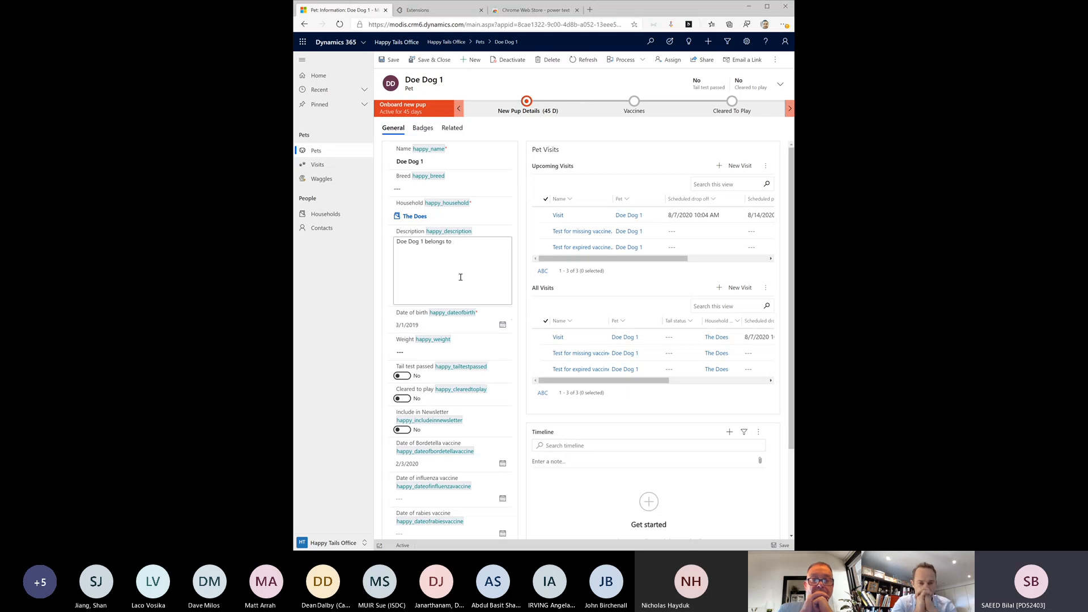
pyautogui.write(' hhh')
pyautogui.write('.')
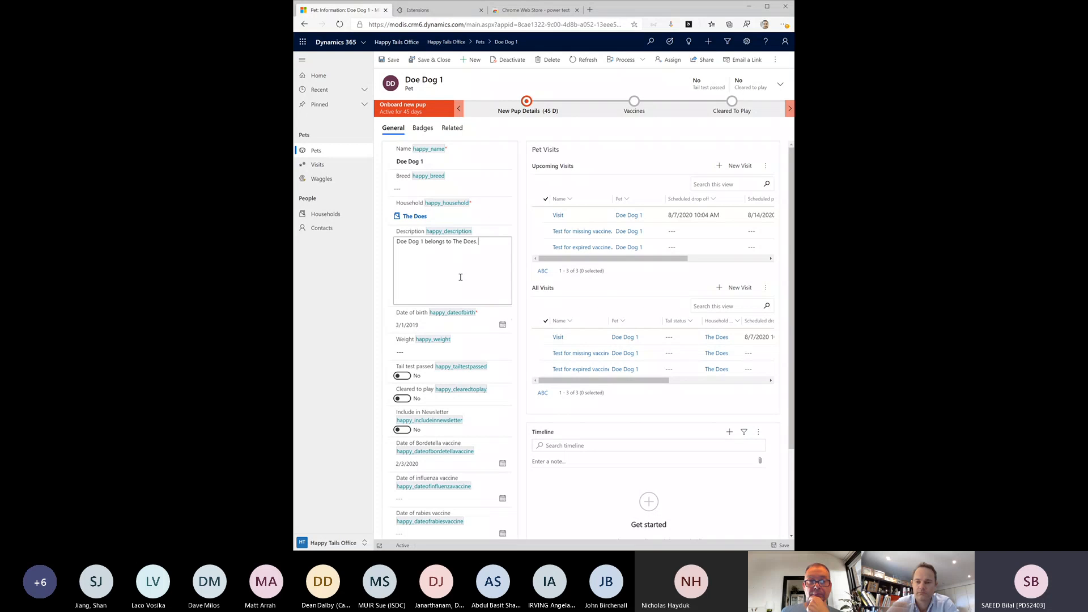
pyautogui.write(' hbd')
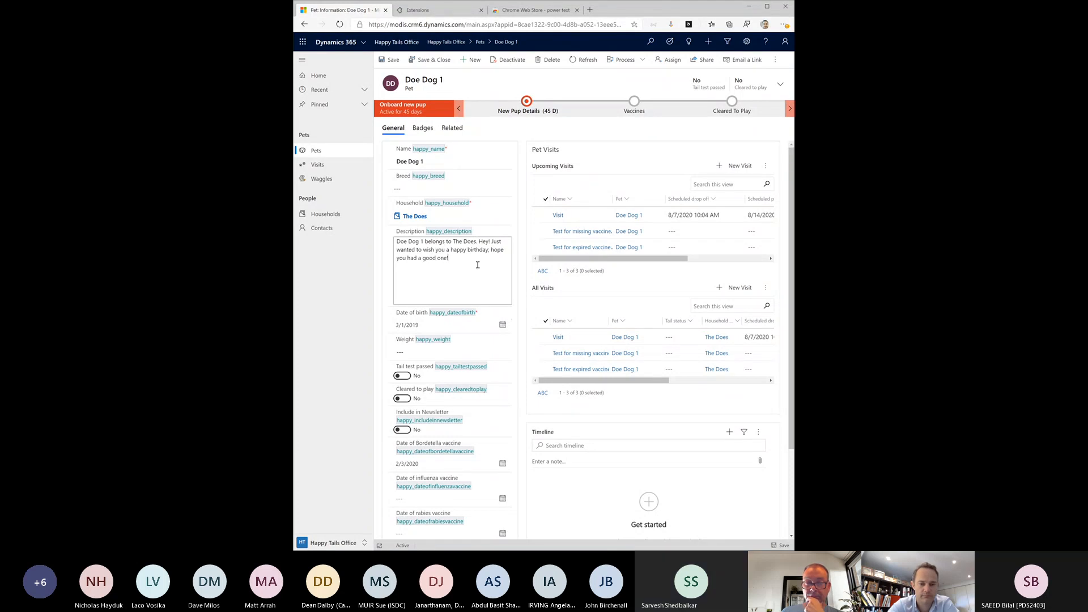
pyautogui.click(782, 546)
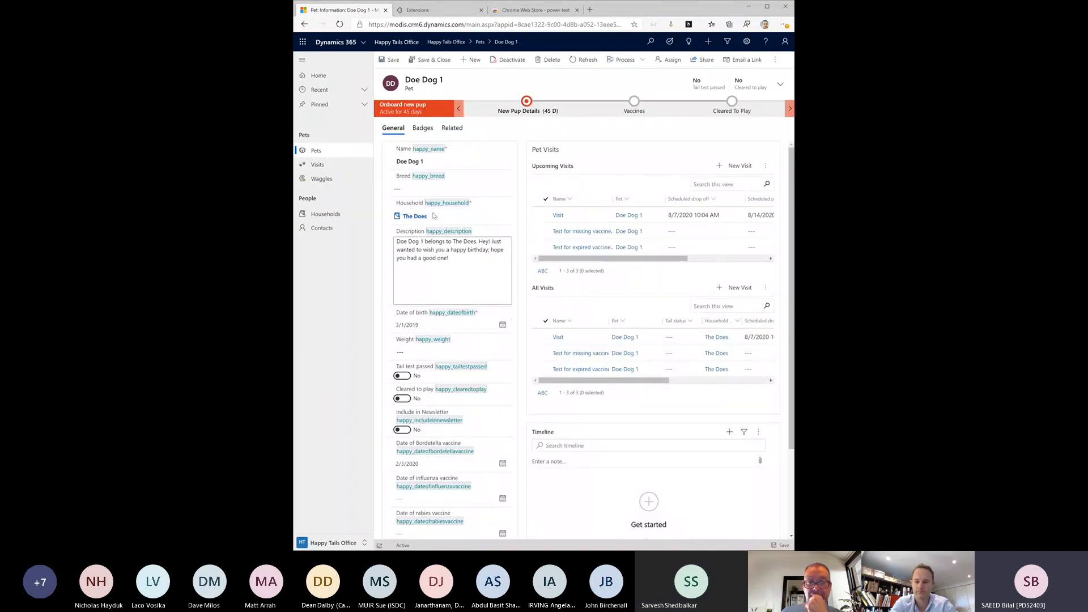
# Check the Name and Breed fields and highlight the entire Description text
pyautogui.click(433, 159)
pyautogui.click(452, 259)
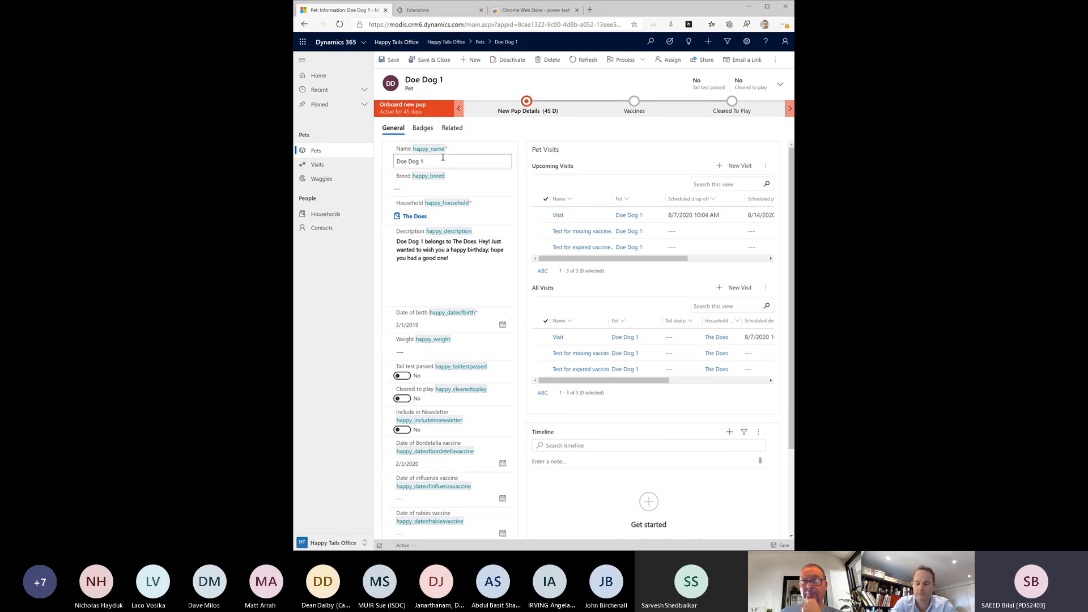
pyautogui.click(414, 190)
pyautogui.click(464, 253)
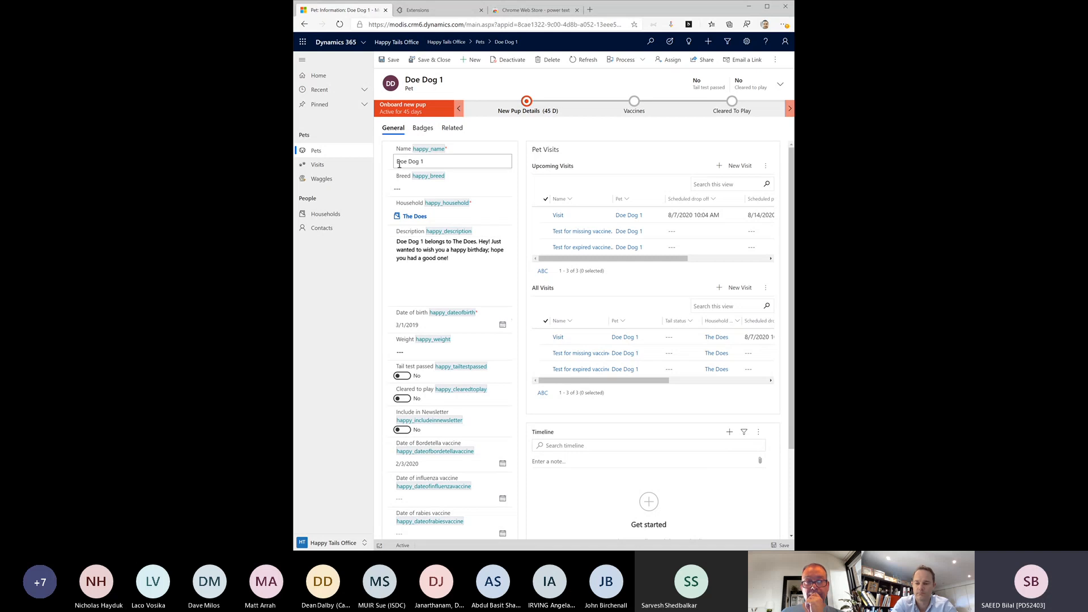
pyautogui.moveTo(459, 263); pyautogui.dragTo(395, 238)
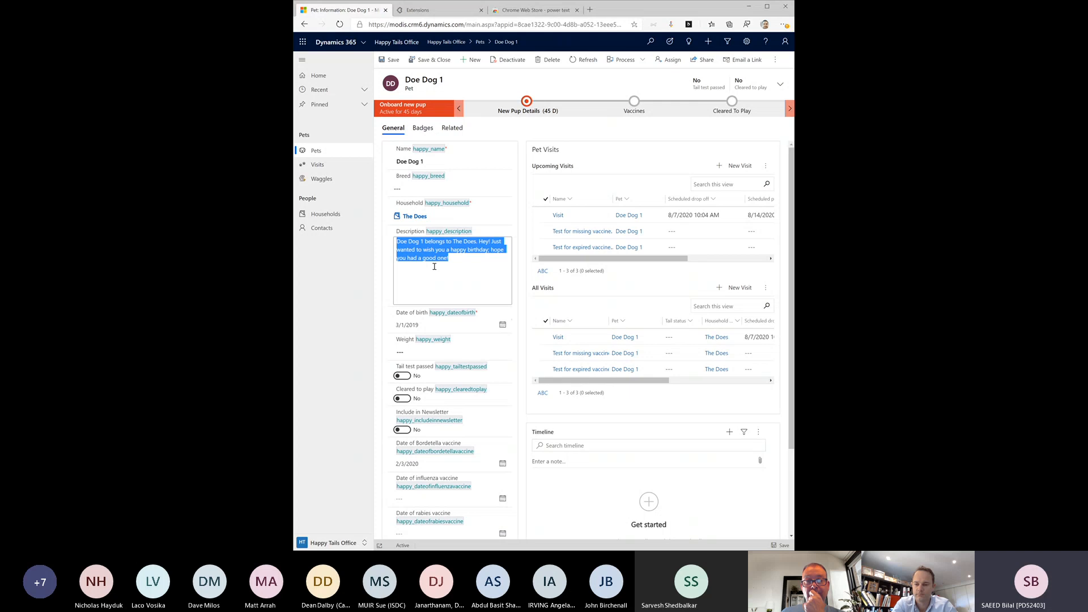
# Return to the Power Text options and review the settings, the demo area and the shortcut list
pyautogui.click(426, 9)
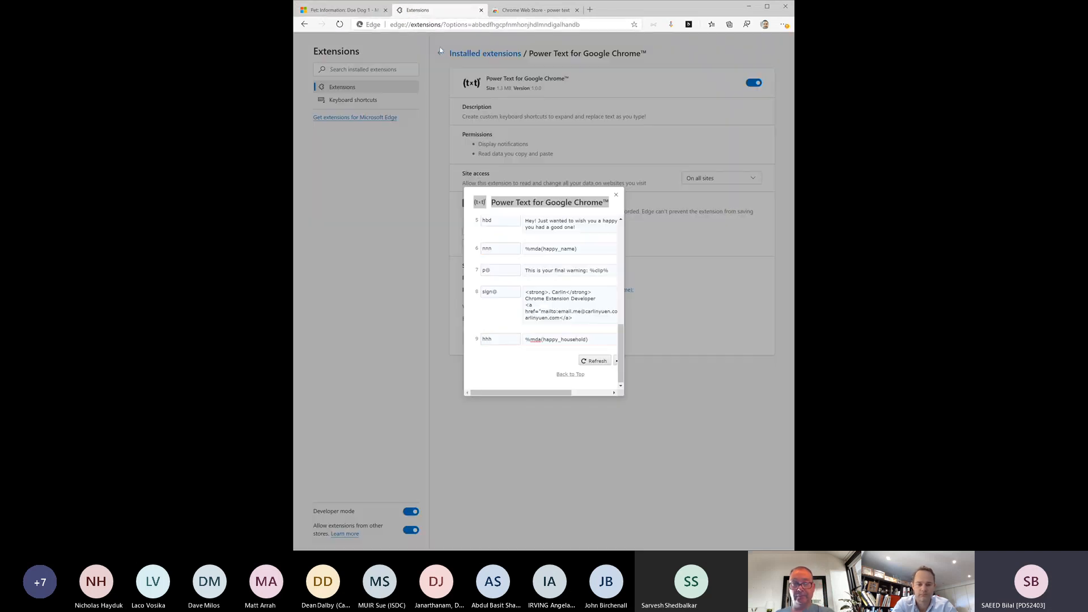
pyautogui.moveTo(621, 346); pyautogui.dragTo(622, 235)
pyautogui.moveTo(548, 393)
pyautogui.mouseDown()
pyautogui.moveTo(568, 395)
pyautogui.moveTo(547, 394)
pyautogui.mouseUp()
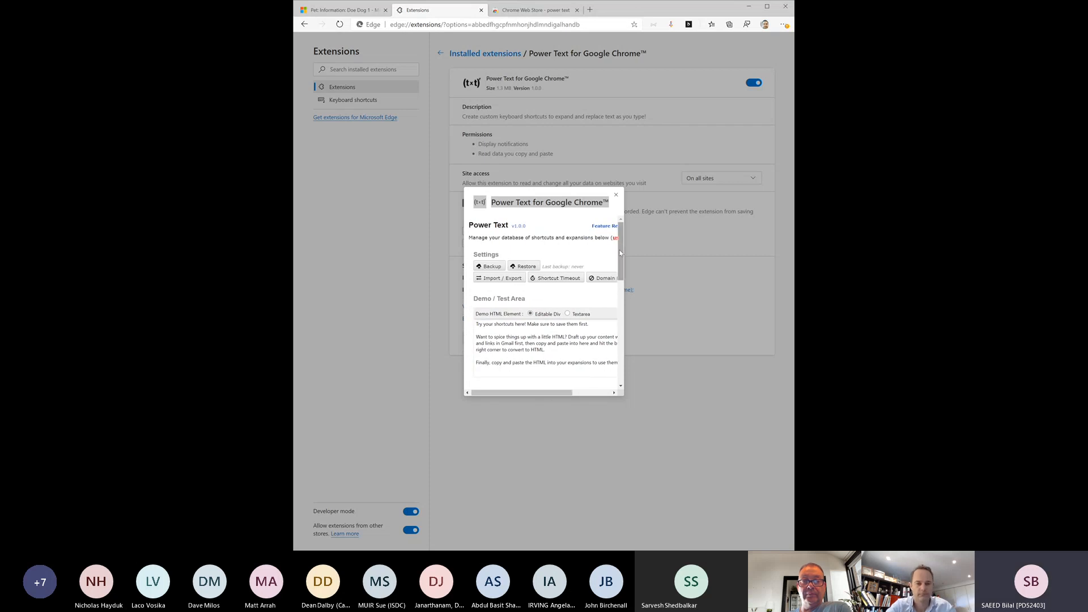
pyautogui.moveTo(621, 252); pyautogui.dragTo(620, 350)
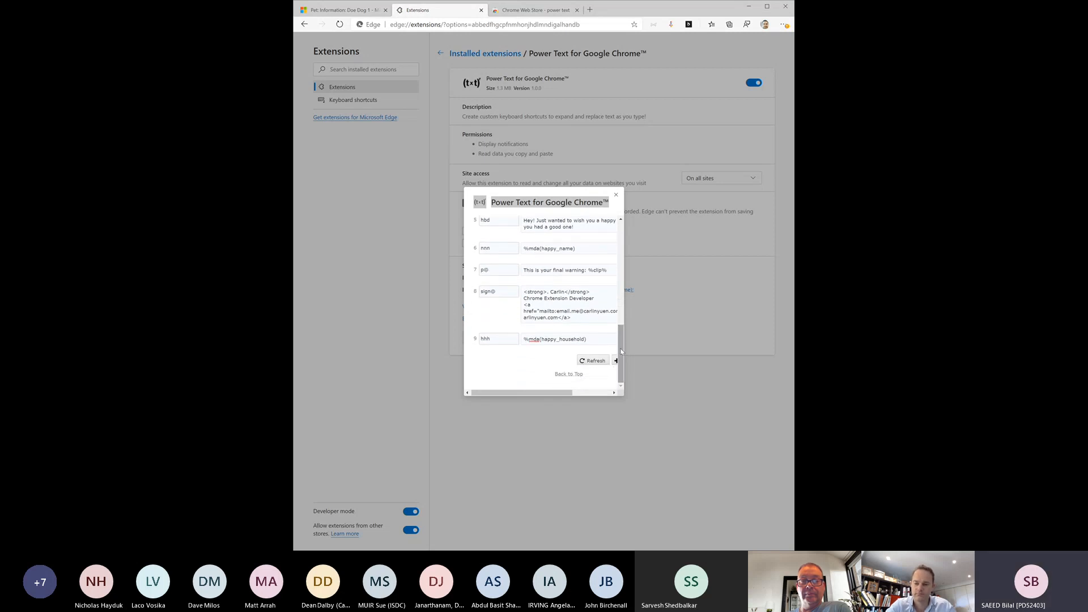
# Check the remaining columns of the shortcut list and return to the Doe Dog 1 pet record
pyautogui.moveTo(542, 392); pyautogui.dragTo(560, 393)
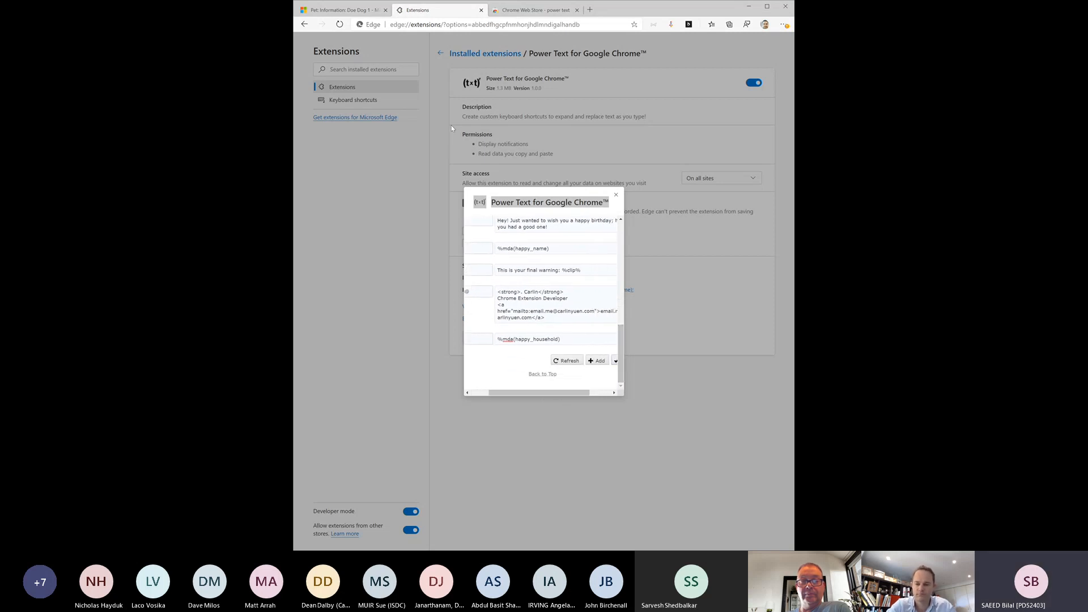
pyautogui.click(346, 9)
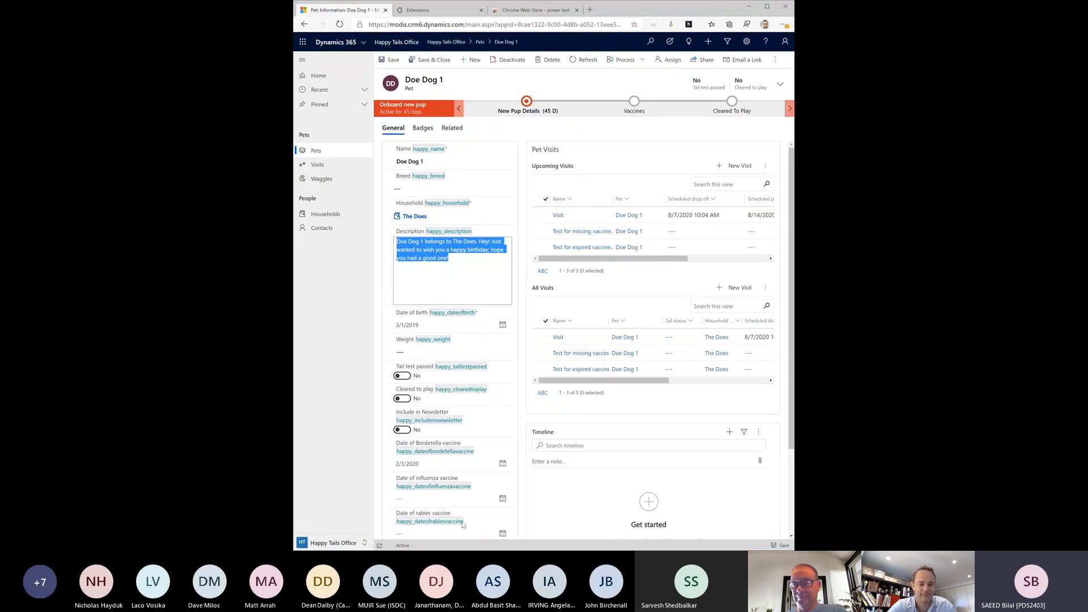
pyautogui.hotkey('alt', 'Tab')
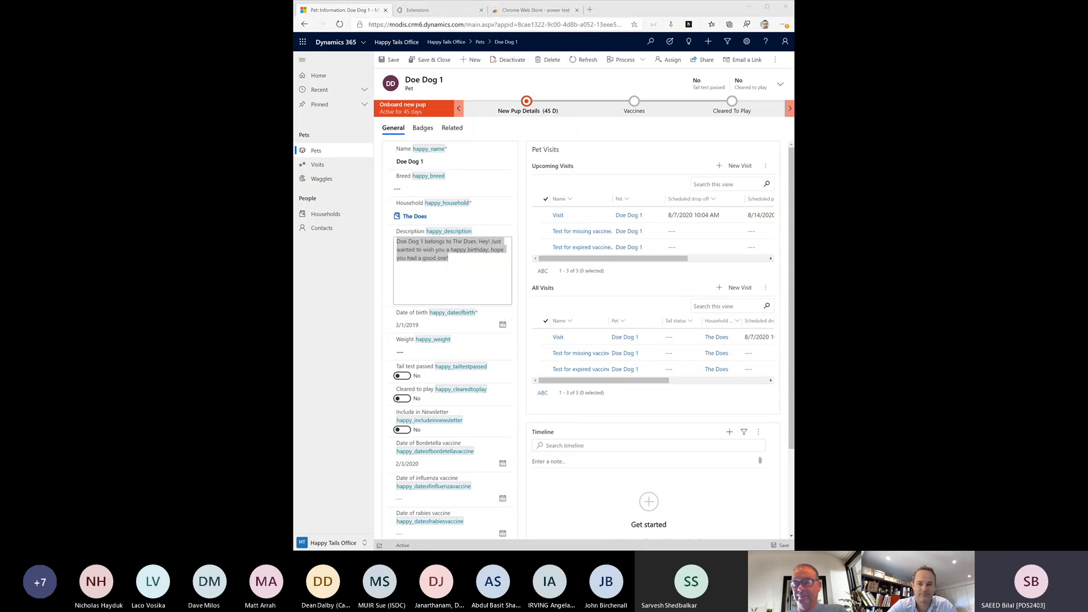
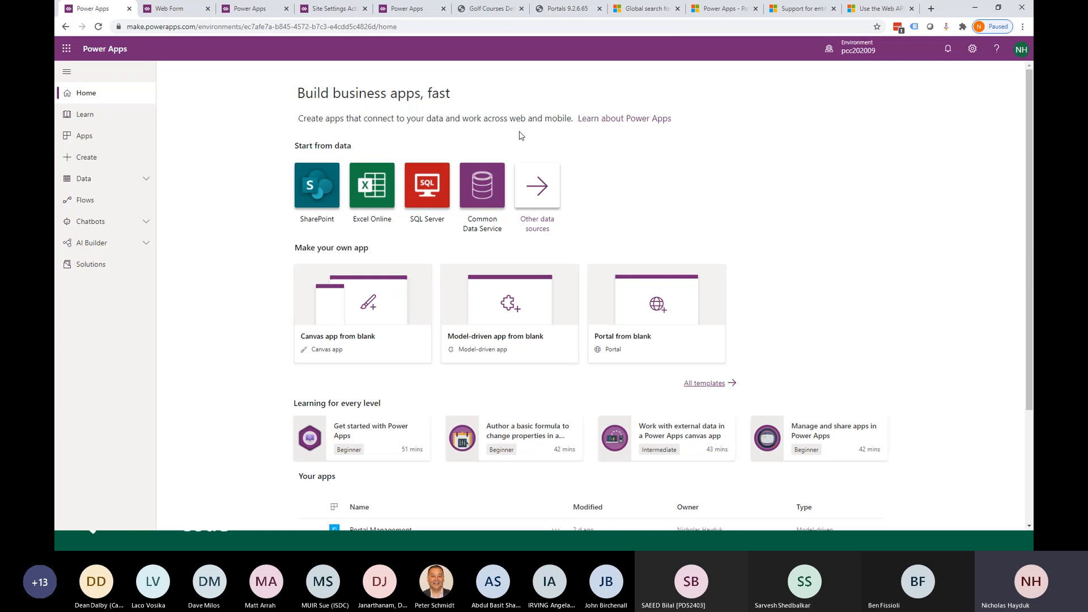
# Open the pcc202009 portal for editing from the list of apps
pyautogui.scroll(-3, 520, 135)
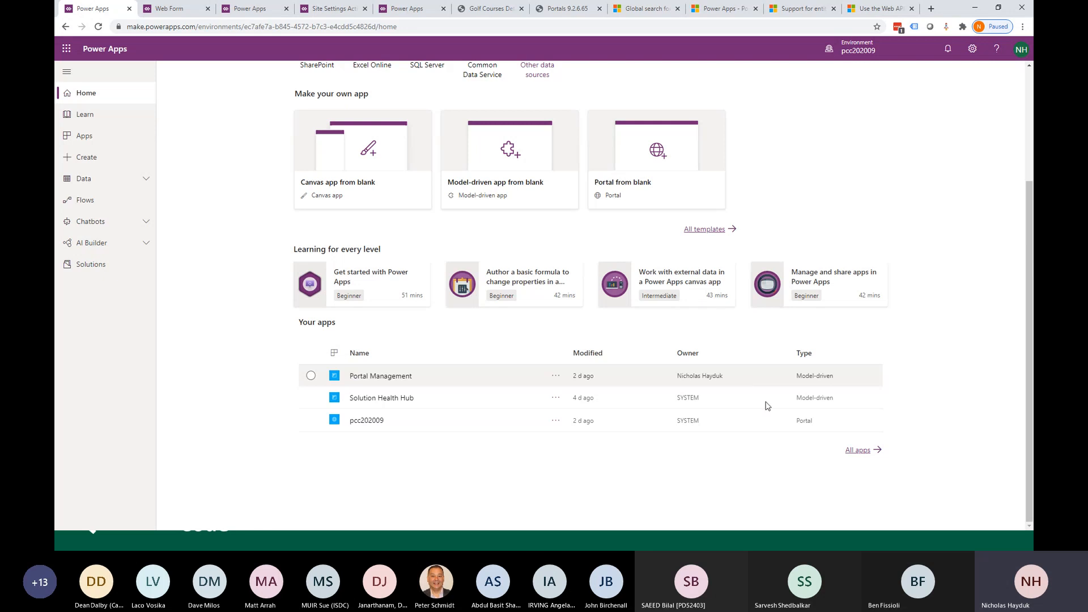
pyautogui.click(555, 421)
pyautogui.click(556, 438)
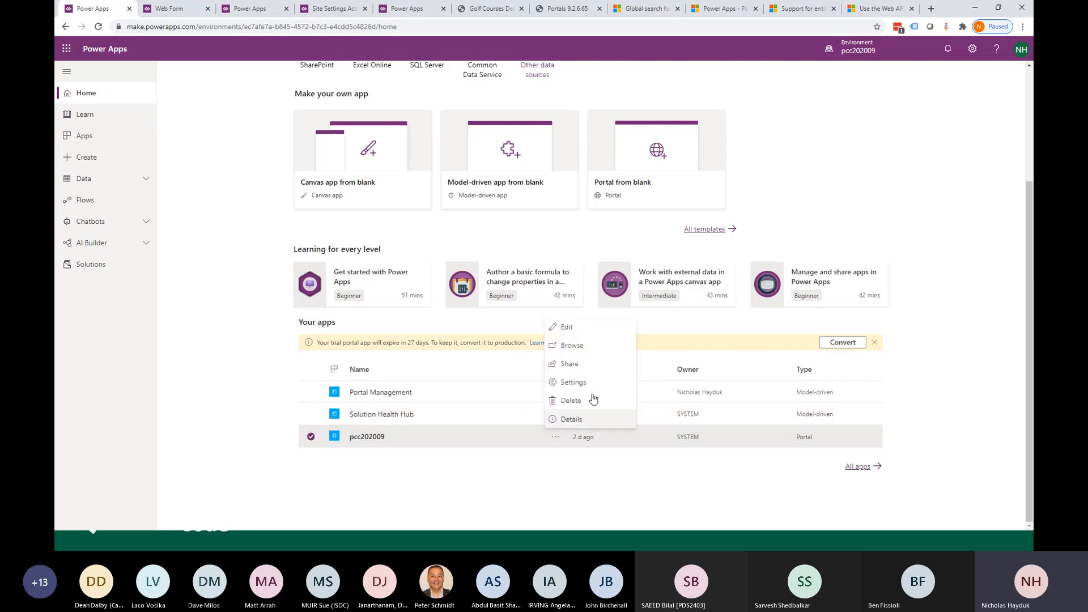
pyautogui.click(567, 327)
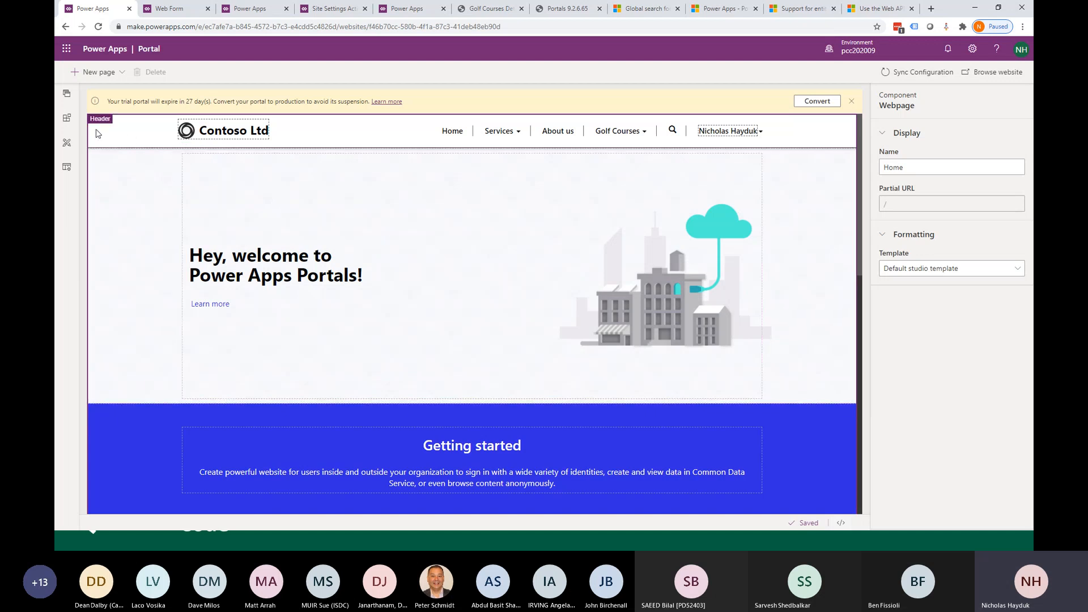
# Add a Power BI component at the end of the portal's Home page, look it over and delete it
pyautogui.click(72, 125)
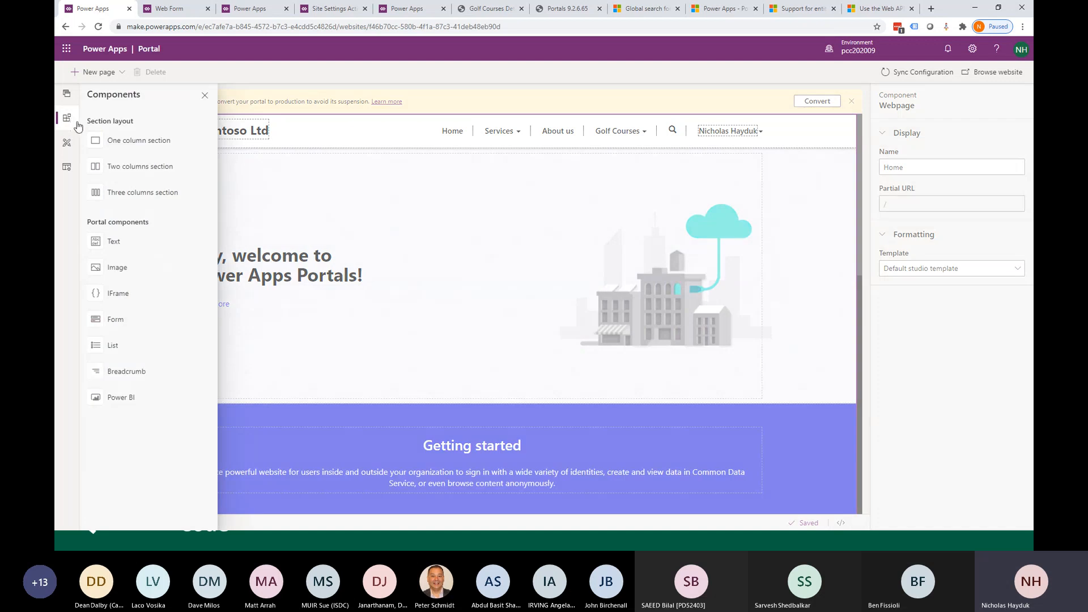
pyautogui.click(122, 400)
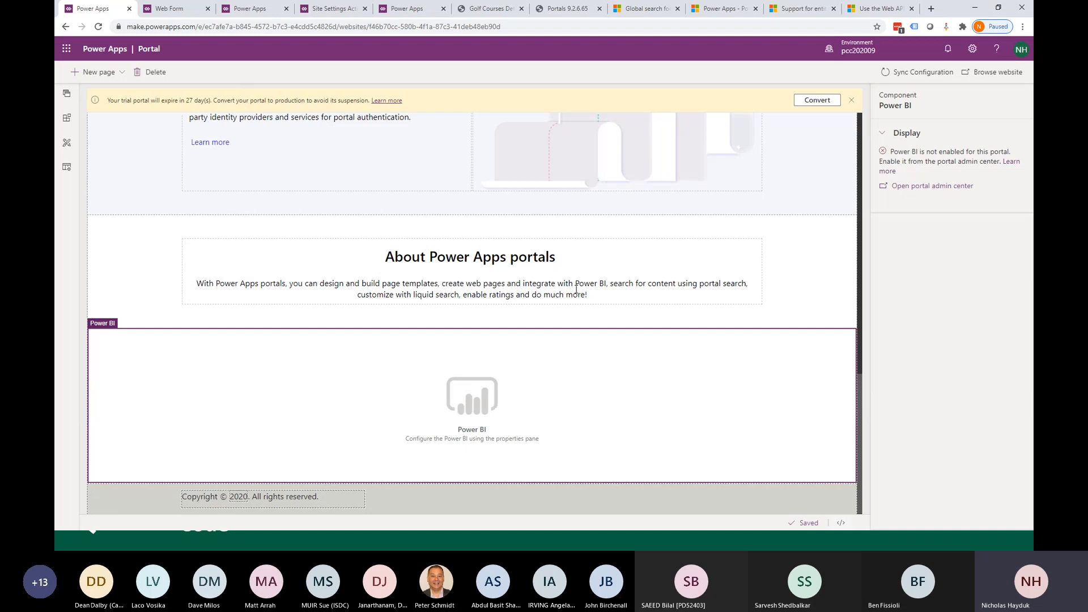
pyautogui.scroll(3, 447, 301)
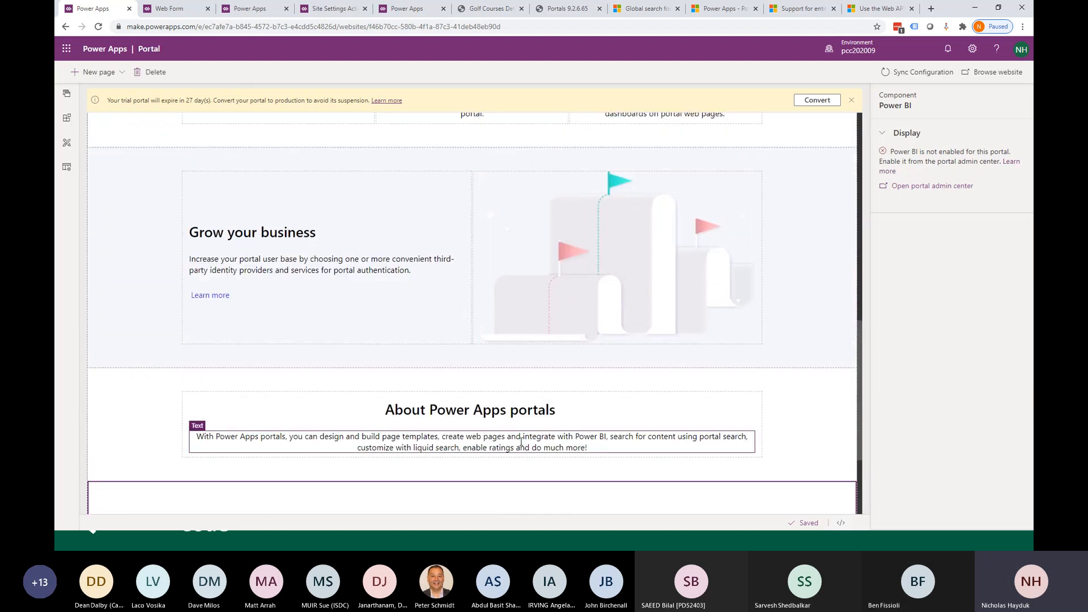
pyautogui.scroll(-3, 507, 437)
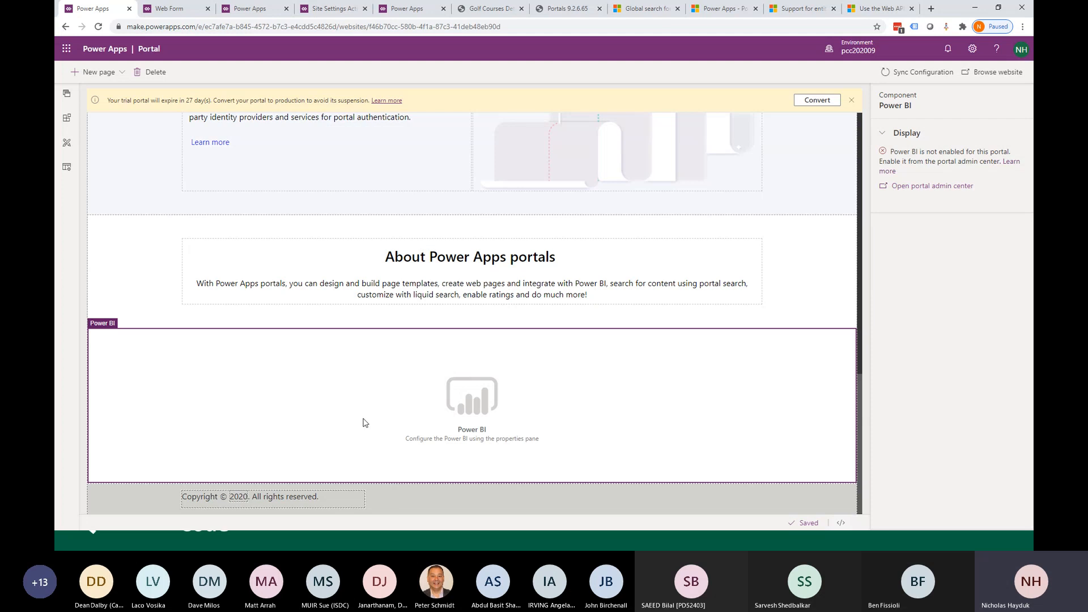
pyautogui.press('Delete')
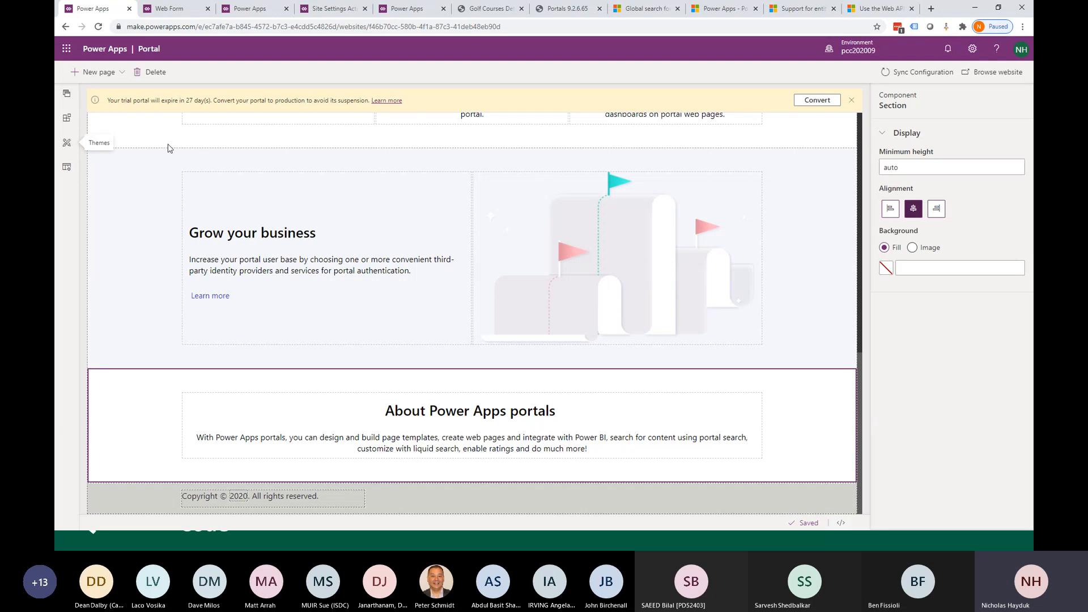
# Enable the basic theme and try the Orange and Dark yellow presets on the portal's Home page
pyautogui.click(67, 143)
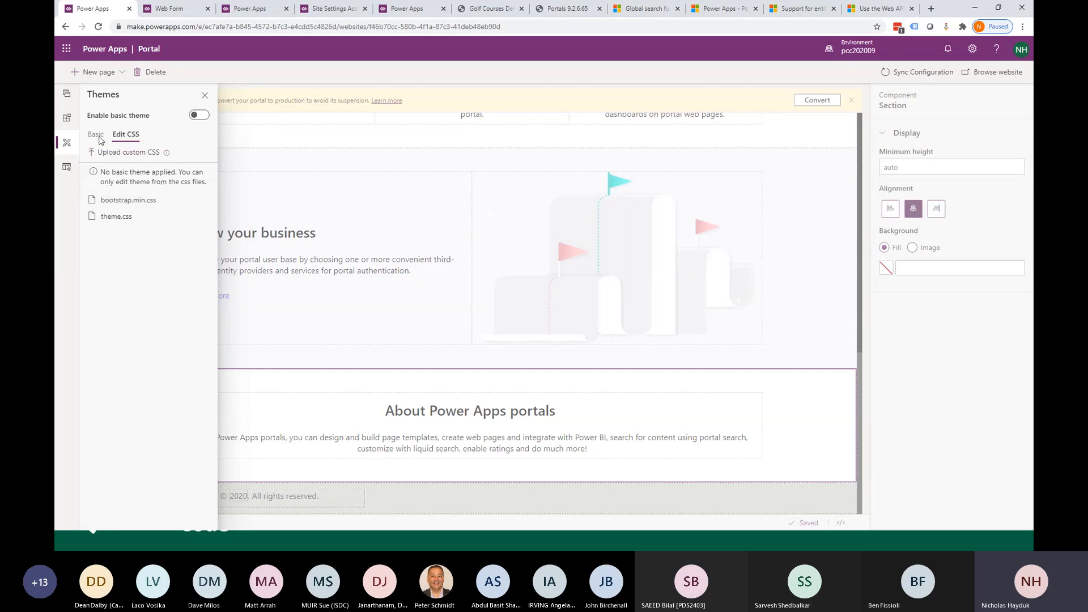
pyautogui.click(199, 116)
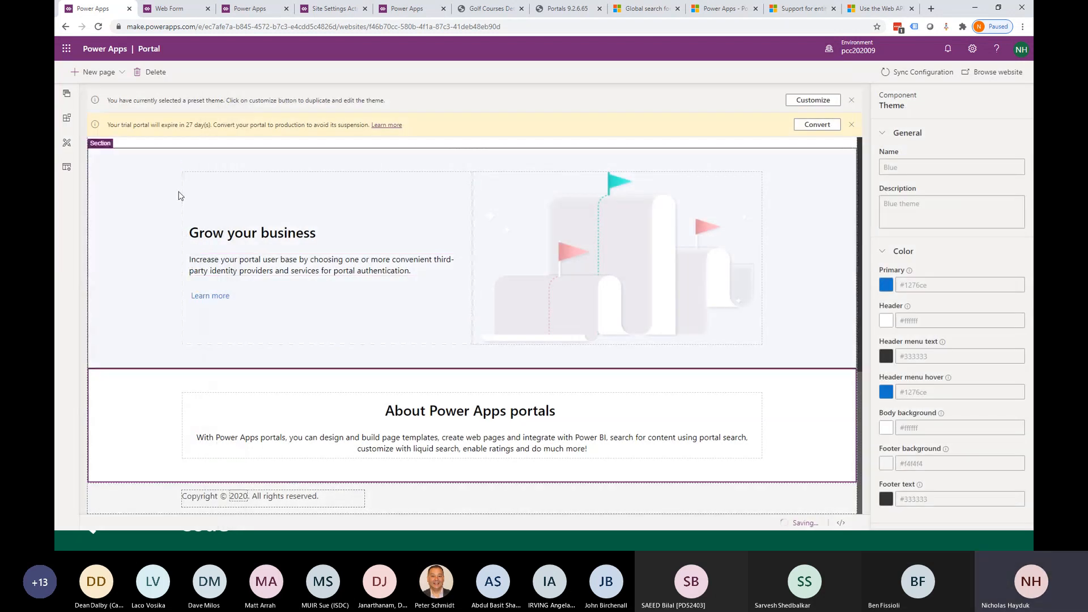
pyautogui.click(66, 142)
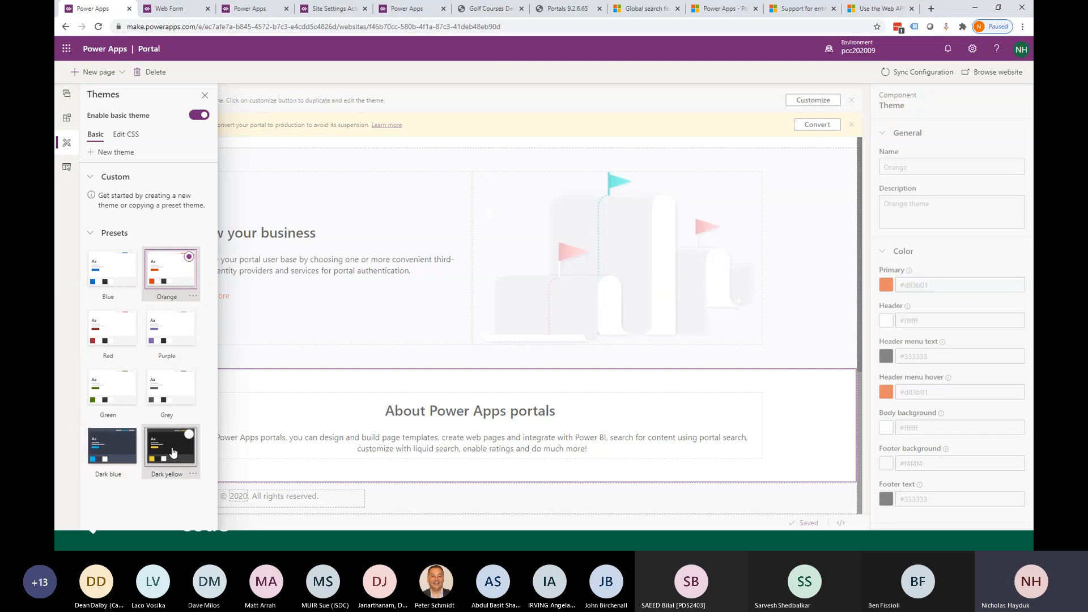
pyautogui.click(293, 420)
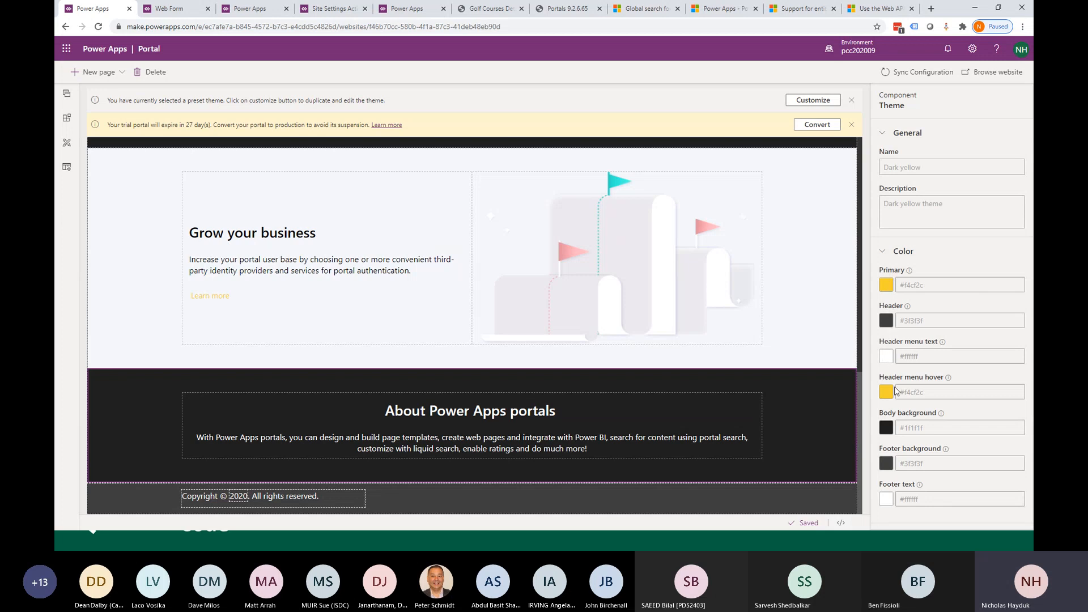
pyautogui.scroll(5, 675, 279)
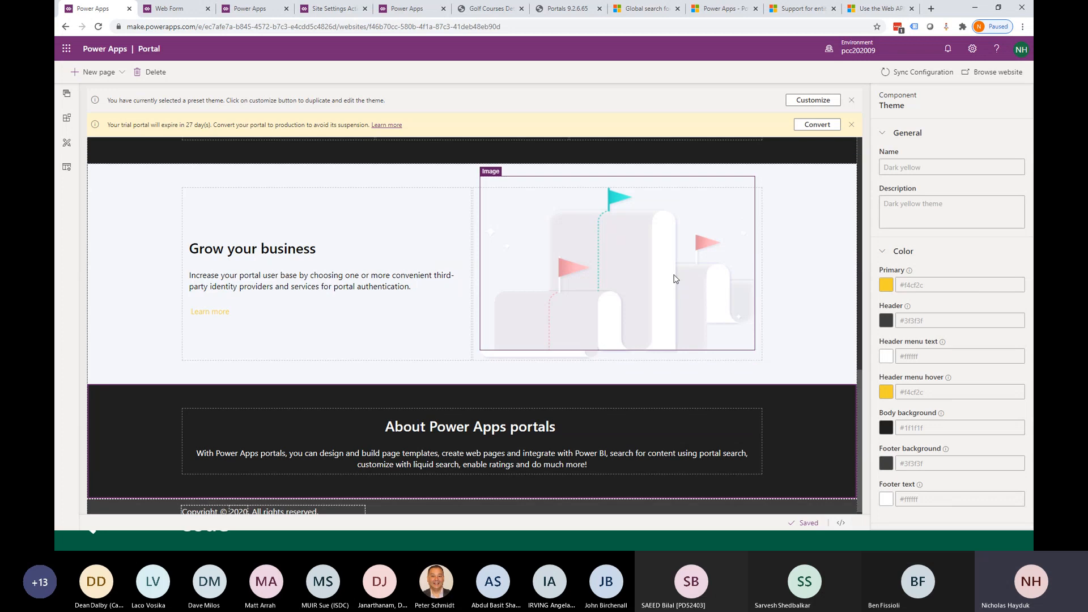
pyautogui.scroll(5, 674, 278)
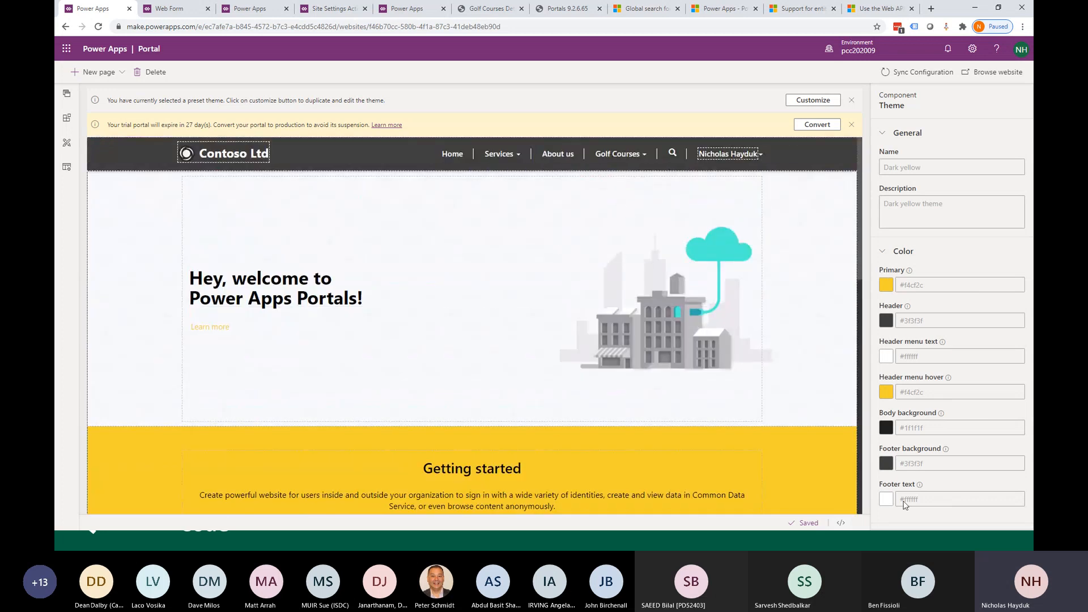
# Create a new custom theme and set its primary color to teal #13d1c1
pyautogui.click(68, 144)
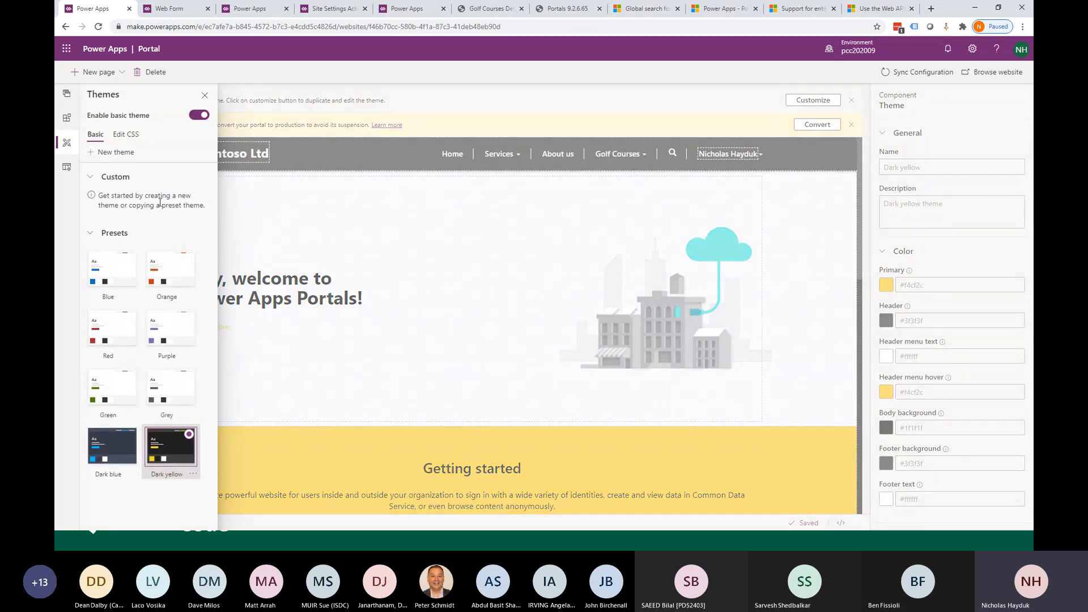
pyautogui.click(117, 152)
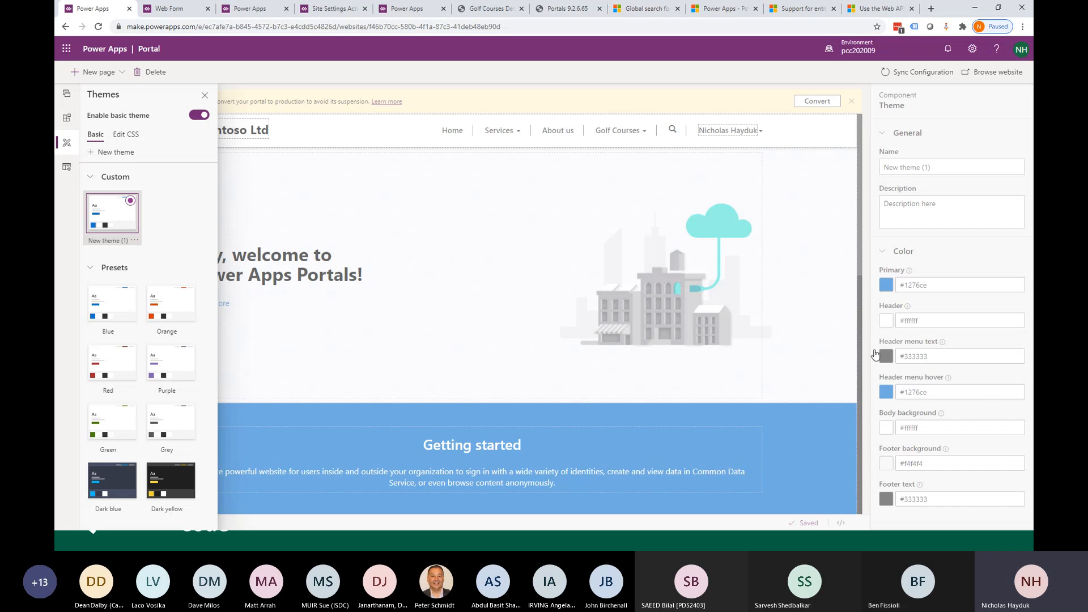
pyautogui.click(885, 286)
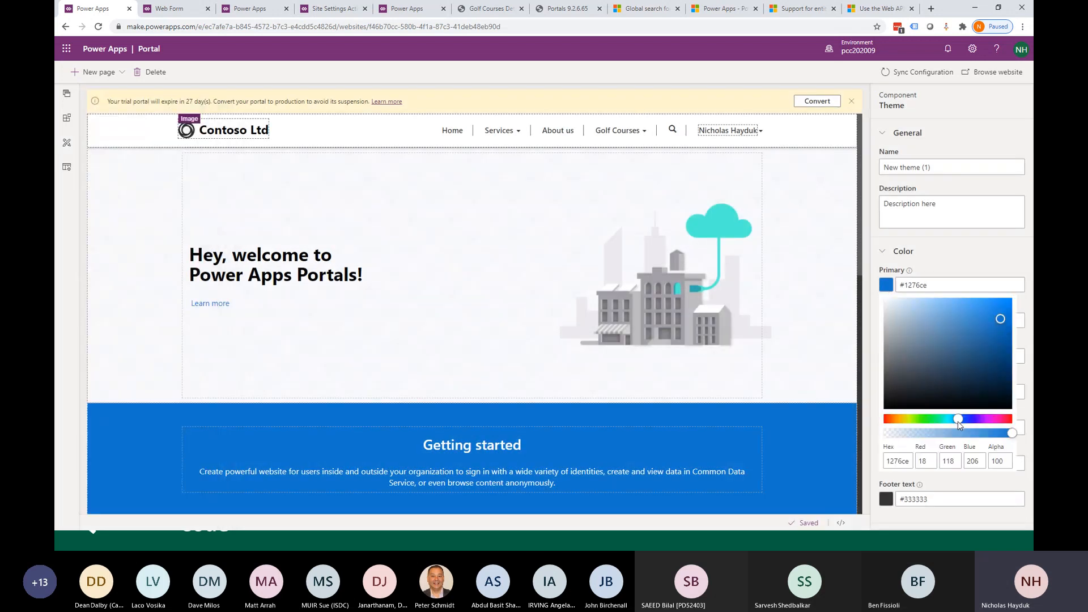
pyautogui.moveTo(958, 420); pyautogui.dragTo(948, 424)
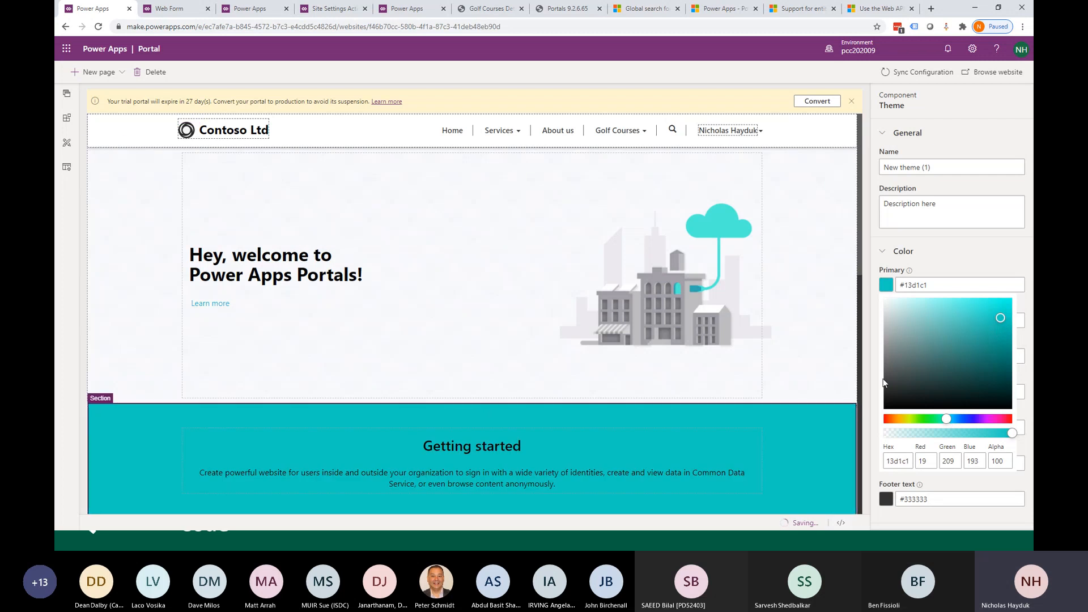
pyautogui.click(859, 400)
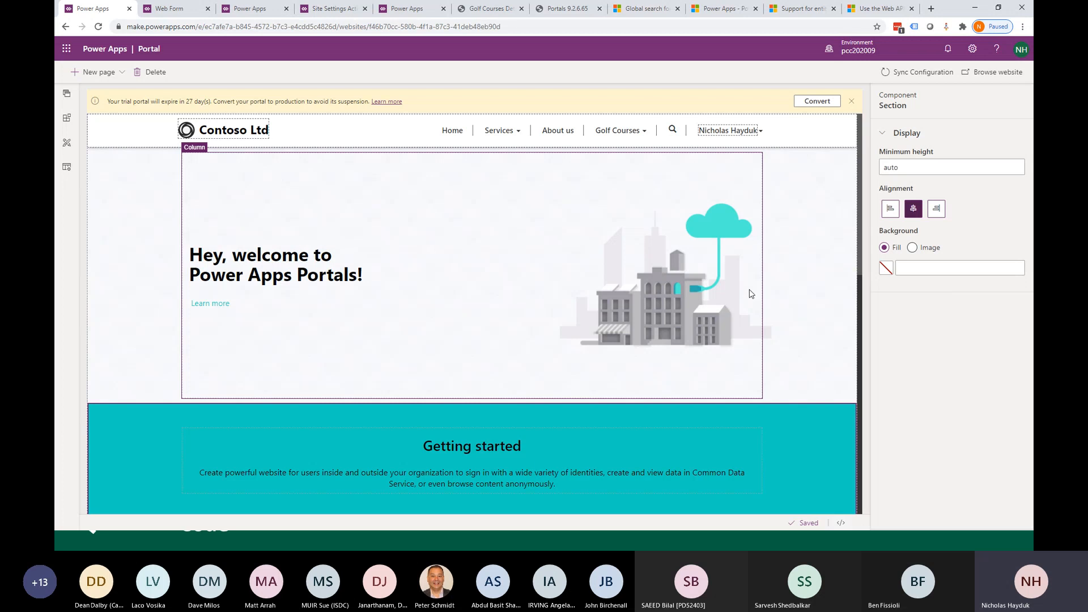
pyautogui.scroll(-3, 739, 284)
pyautogui.scroll(3, 729, 358)
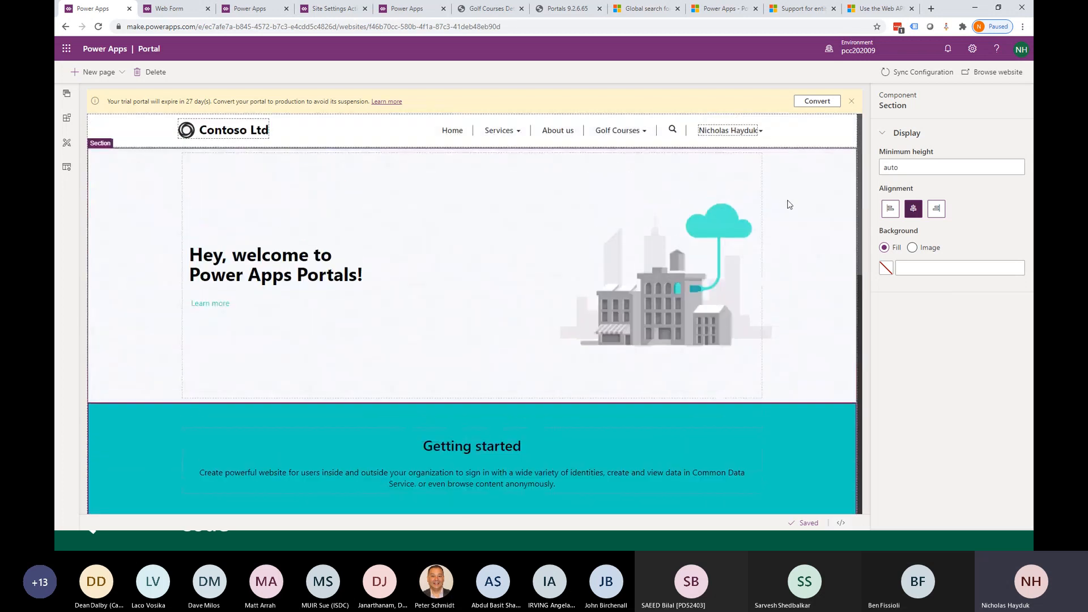
# Rename the new custom theme to the presenter's first name in possessive form followed by "Custom Theme"
pyautogui.click(67, 142)
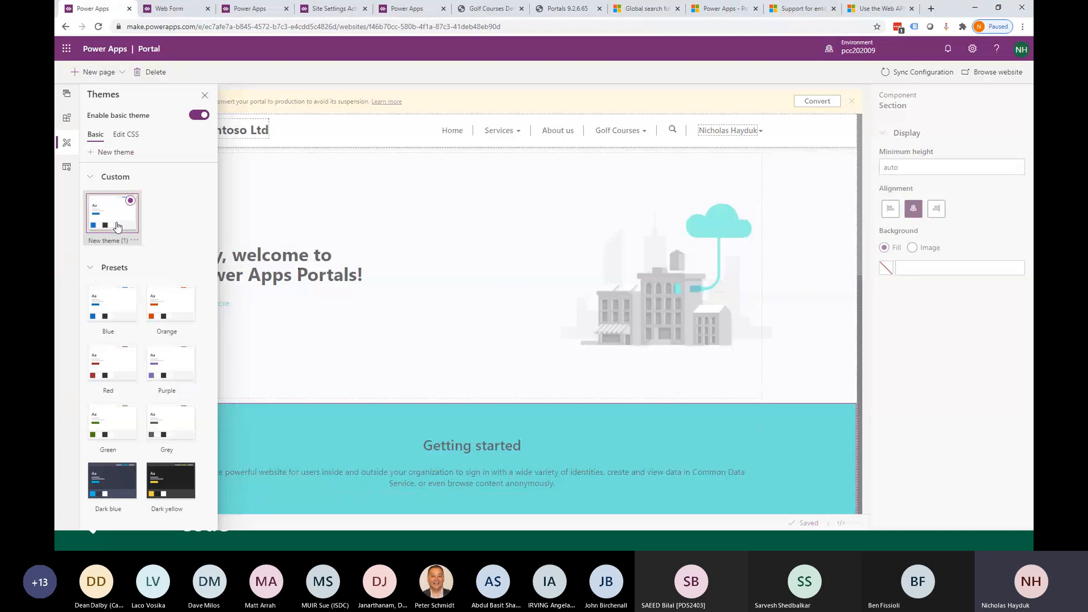
pyautogui.click(134, 240)
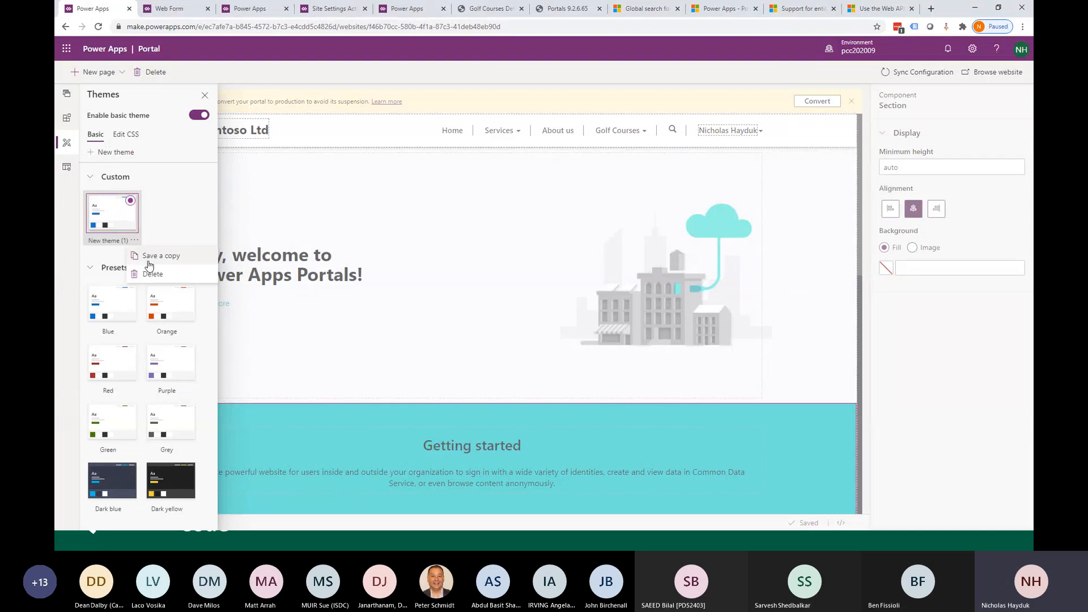
pyautogui.click(126, 218)
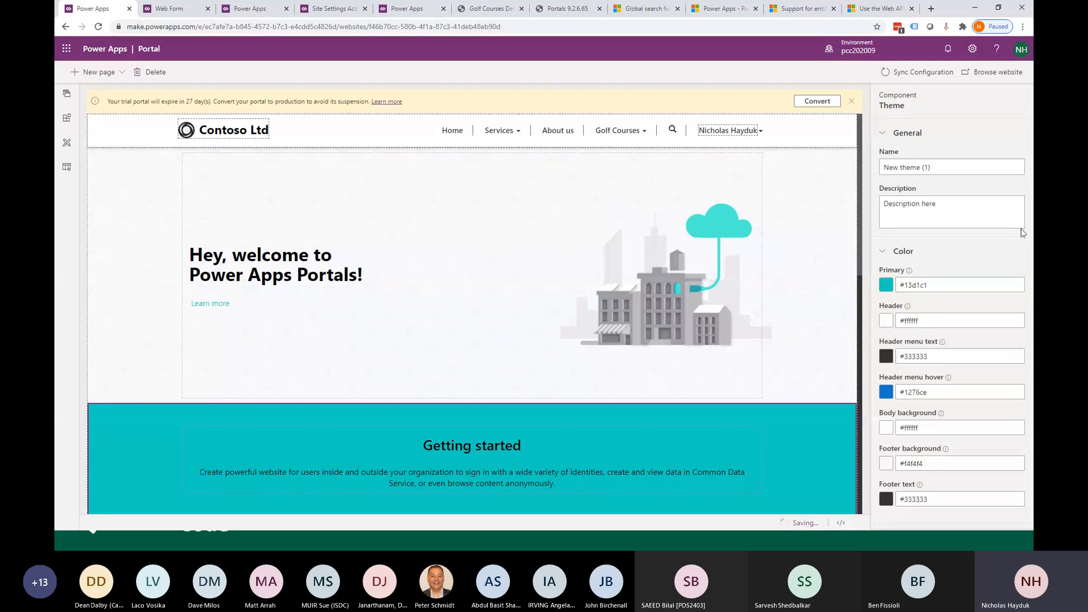
pyautogui.doubleClick(925, 167)
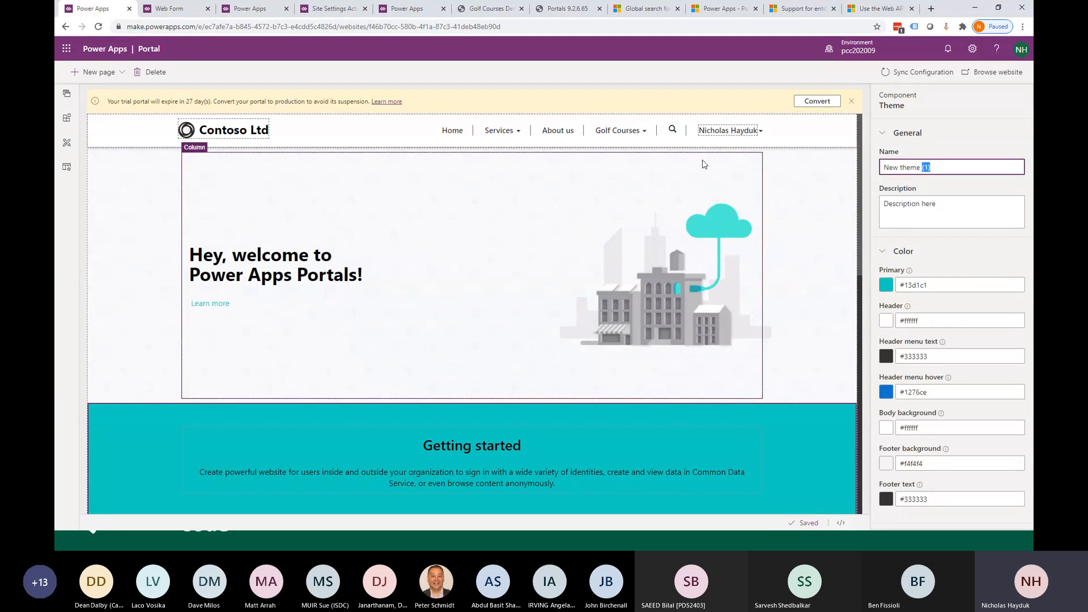
pyautogui.hotkey('ctrl', 'a')
pyautogui.write("Nick's Custom Theme")
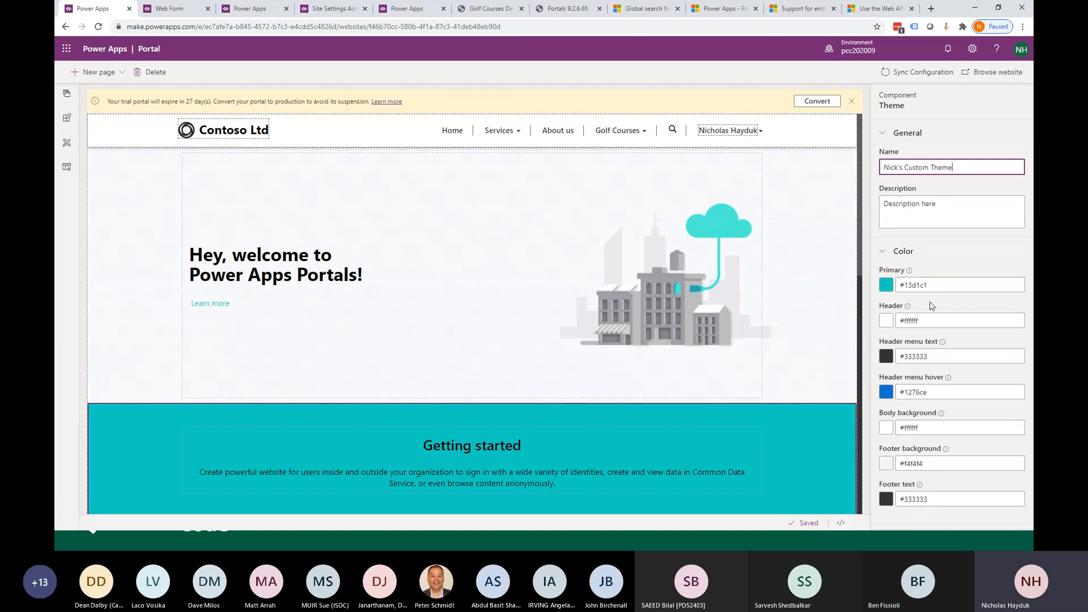
# Set the custom theme's header color to red #d62020 and dismiss the contrast and trial notifications
pyautogui.click(886, 321)
pyautogui.click(993, 353)
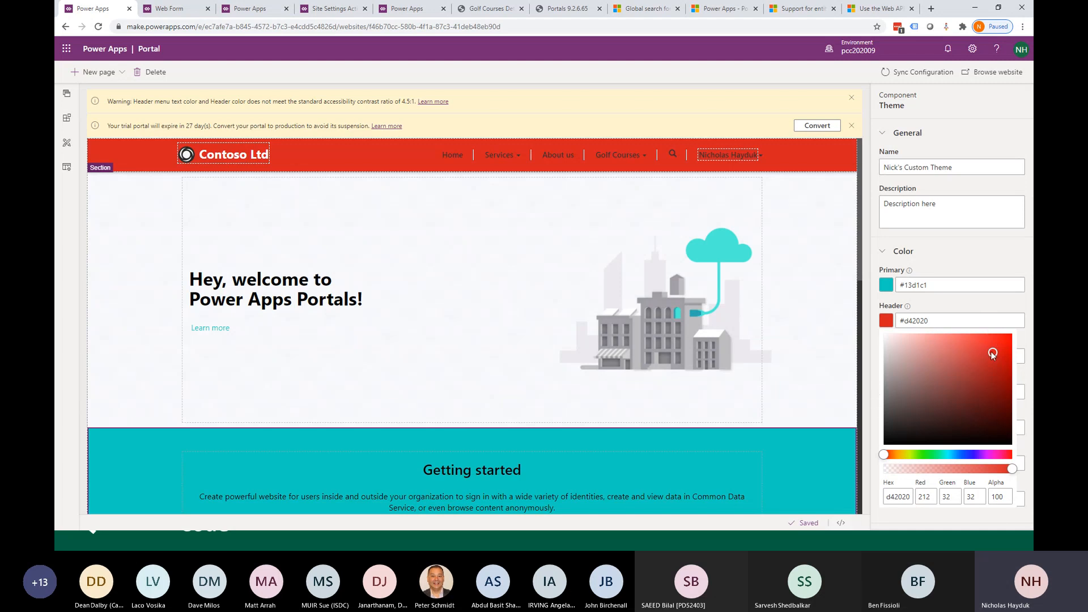
pyautogui.click(886, 322)
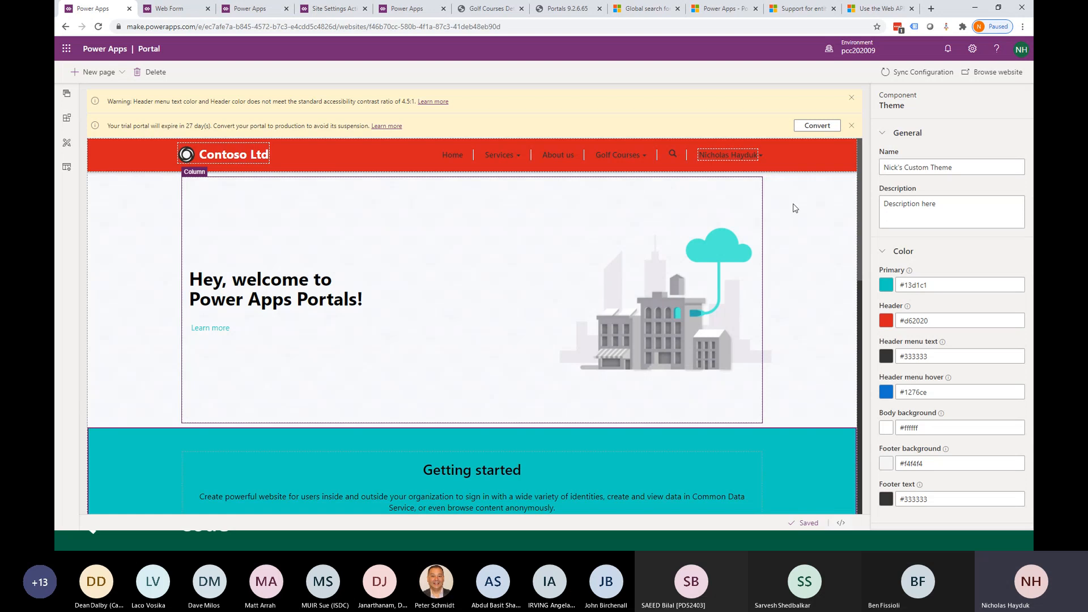
pyautogui.click(852, 125)
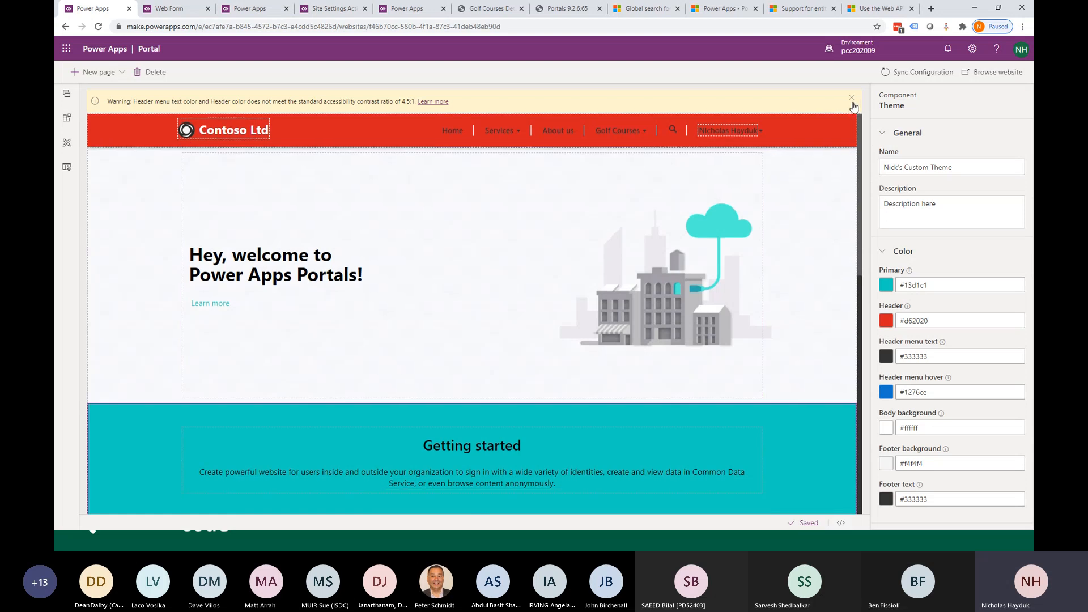
pyautogui.click(852, 100)
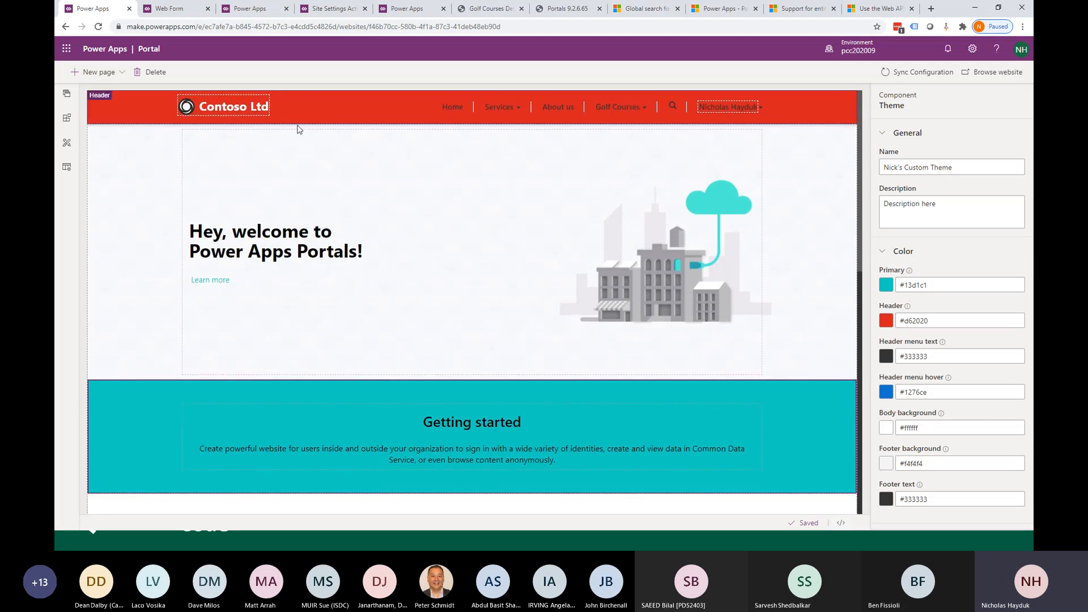
# Disable the basic theme for the portal
pyautogui.click(66, 143)
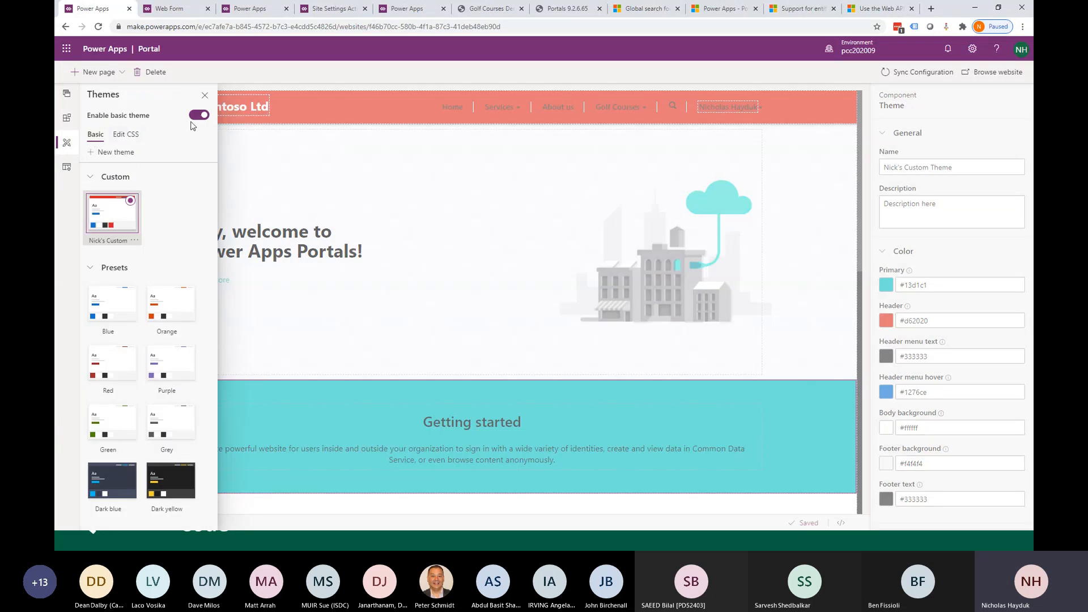
pyautogui.click(198, 117)
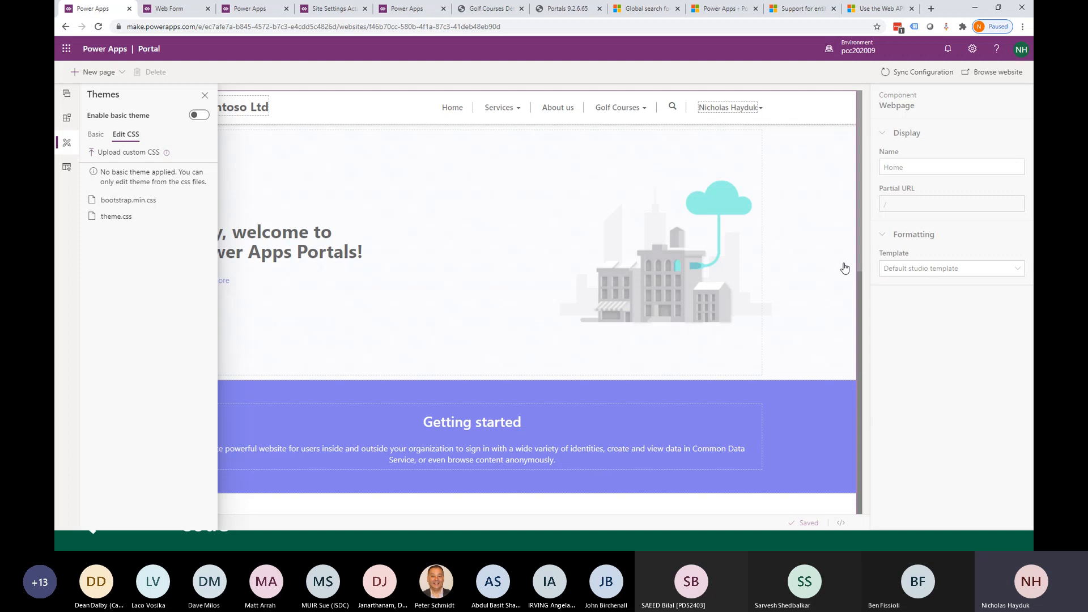
# Close the theme settings and look over the portal home page with the basic theme off
pyautogui.click(845, 267)
pyautogui.scroll(-7, 369, 212)
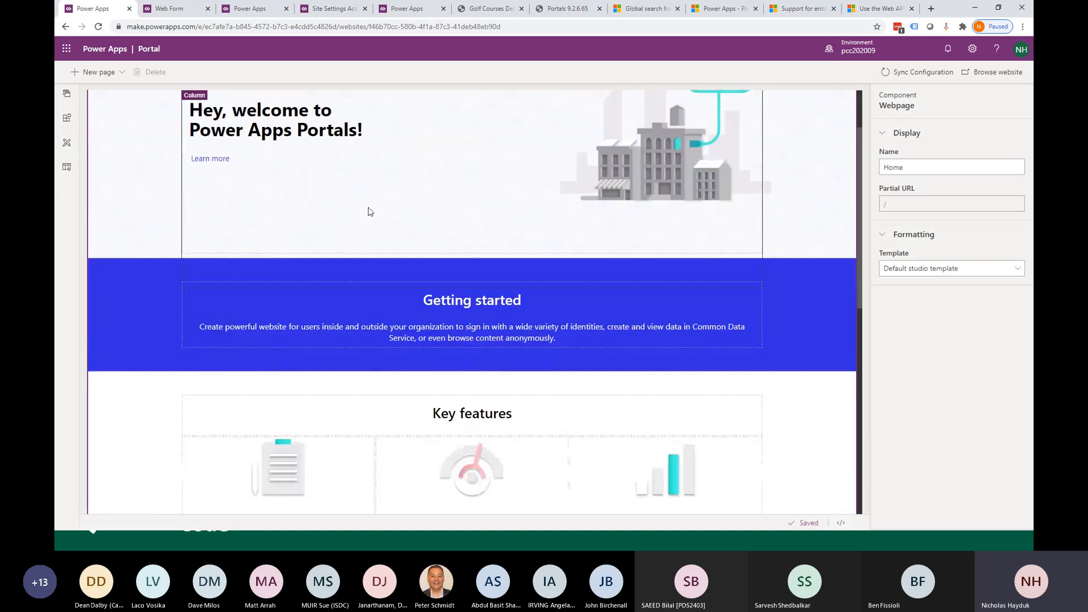
pyautogui.scroll(7, 368, 212)
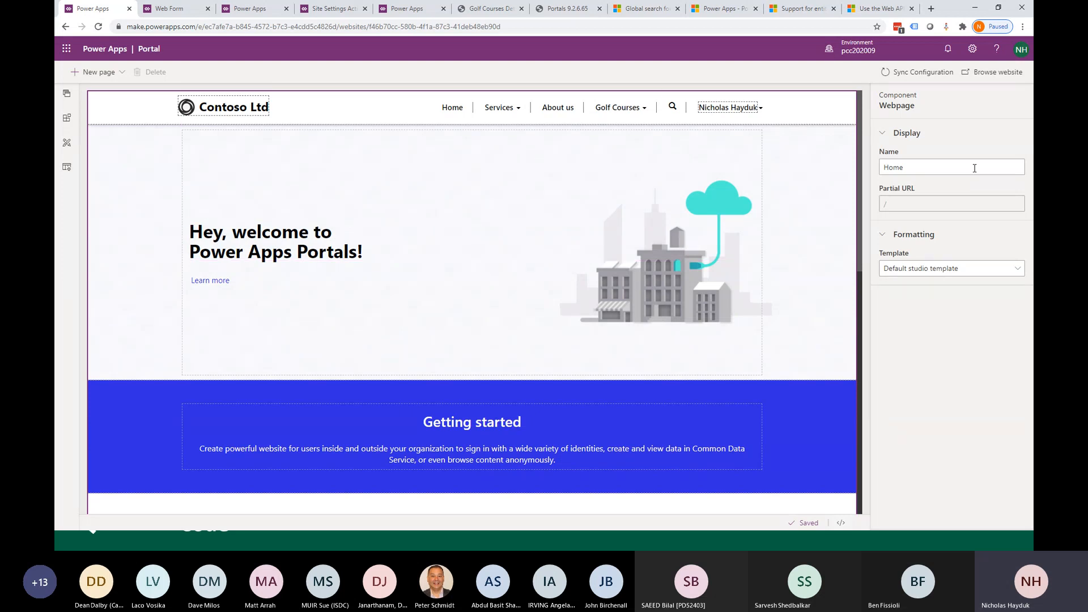
# Leave the portal studio and go to make.powerapps.com, discarding any unsaved changes
pyautogui.click(202, 27)
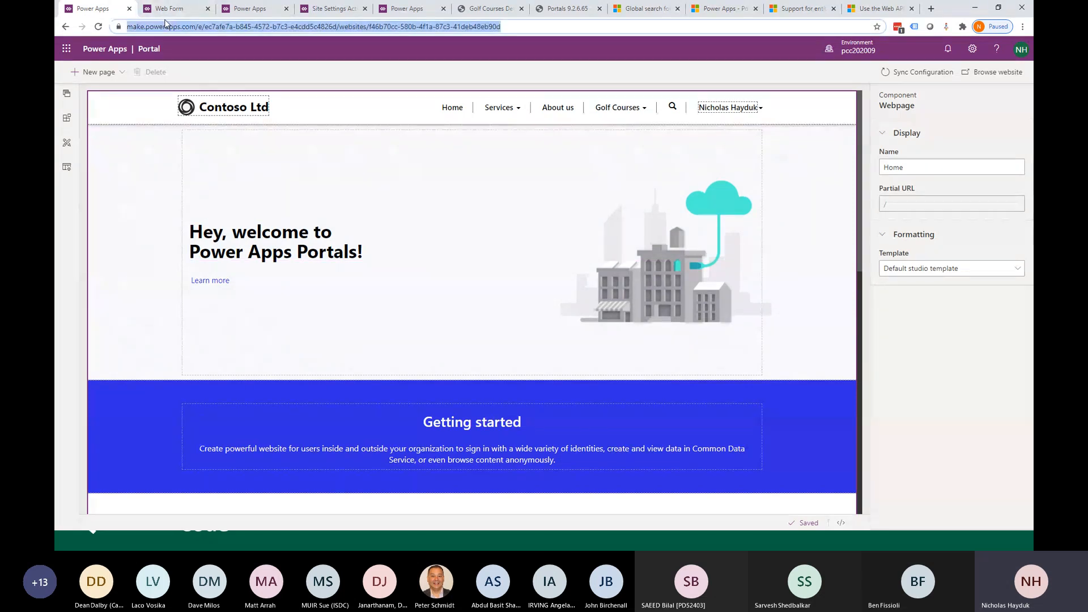
pyautogui.write('make.powe')
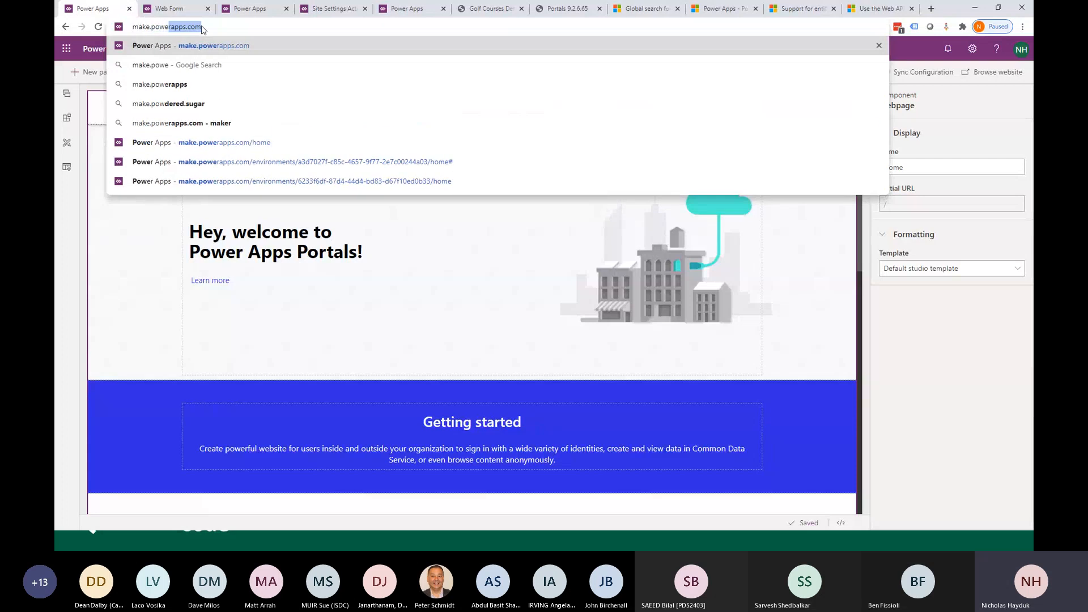
pyautogui.write('rapps.c')
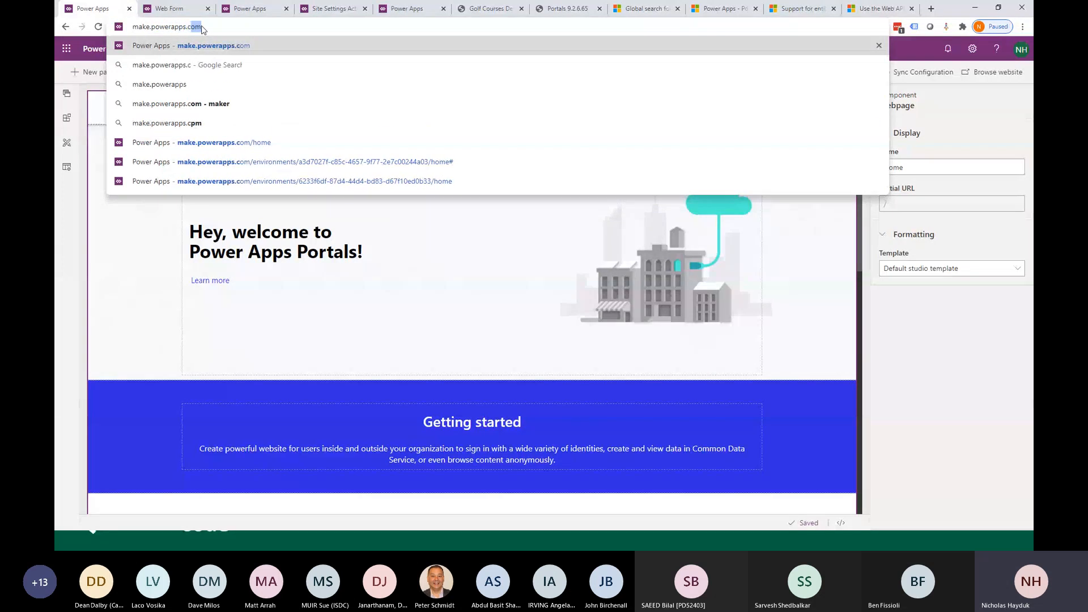
pyautogui.press('Return')
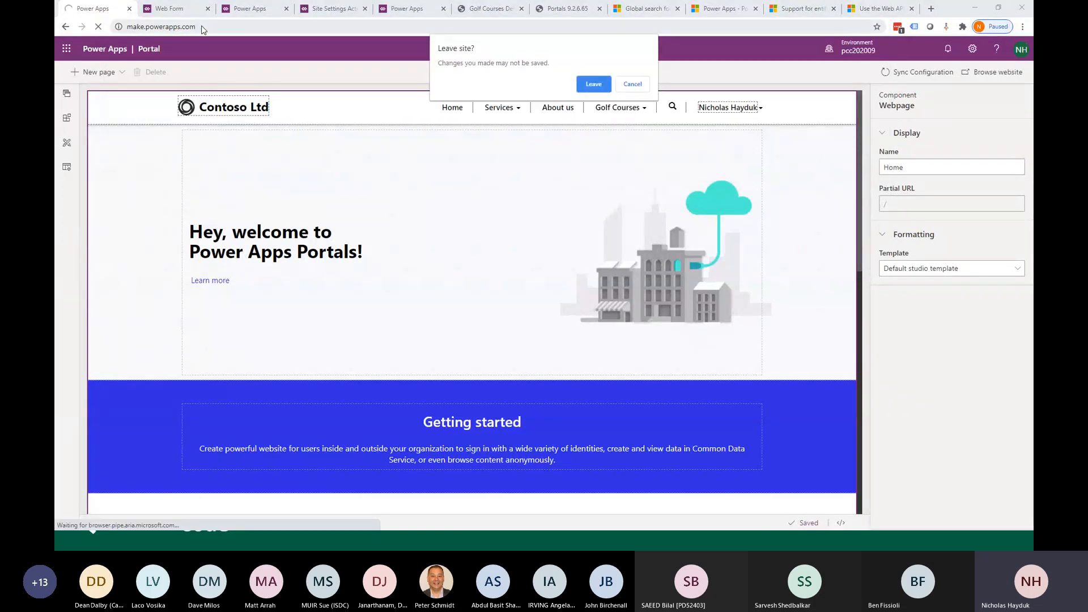
pyautogui.click(601, 85)
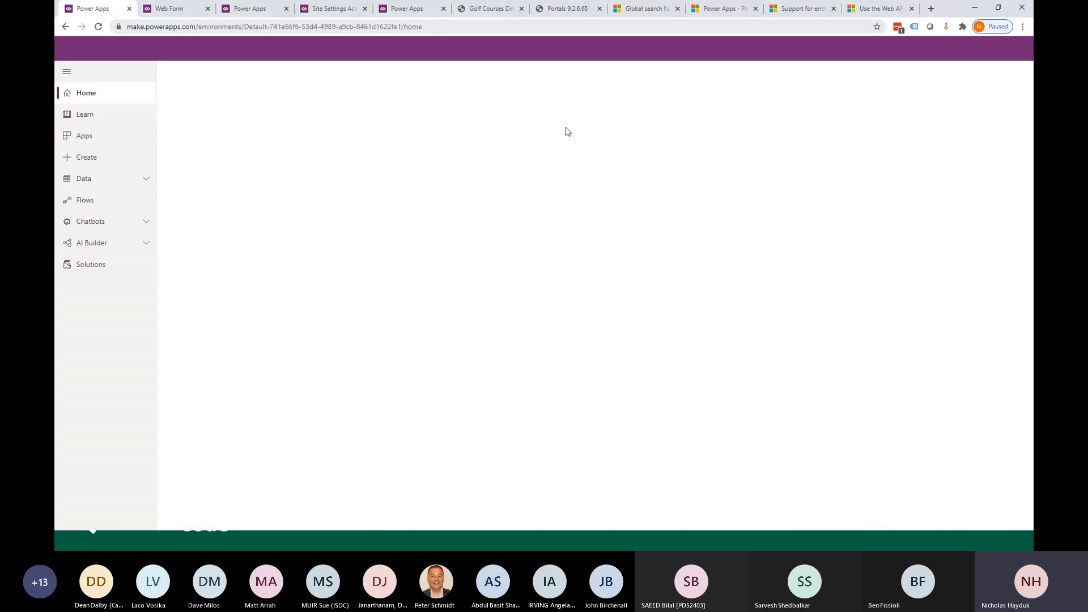
# Go to the apps list and switch to the pcc202009 environment
pyautogui.click(102, 140)
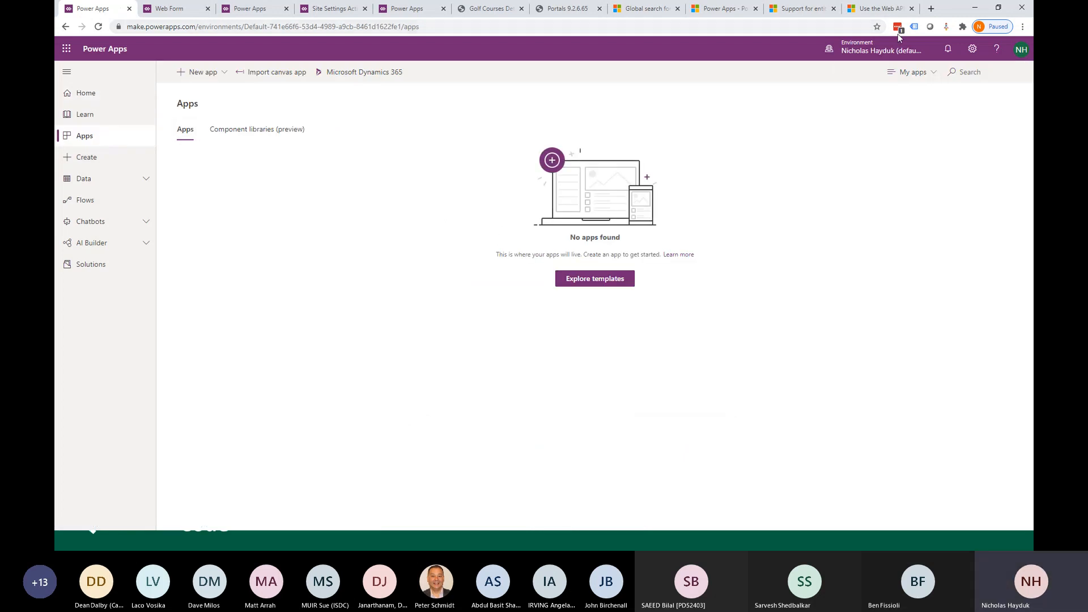
pyautogui.click(893, 57)
pyautogui.click(926, 292)
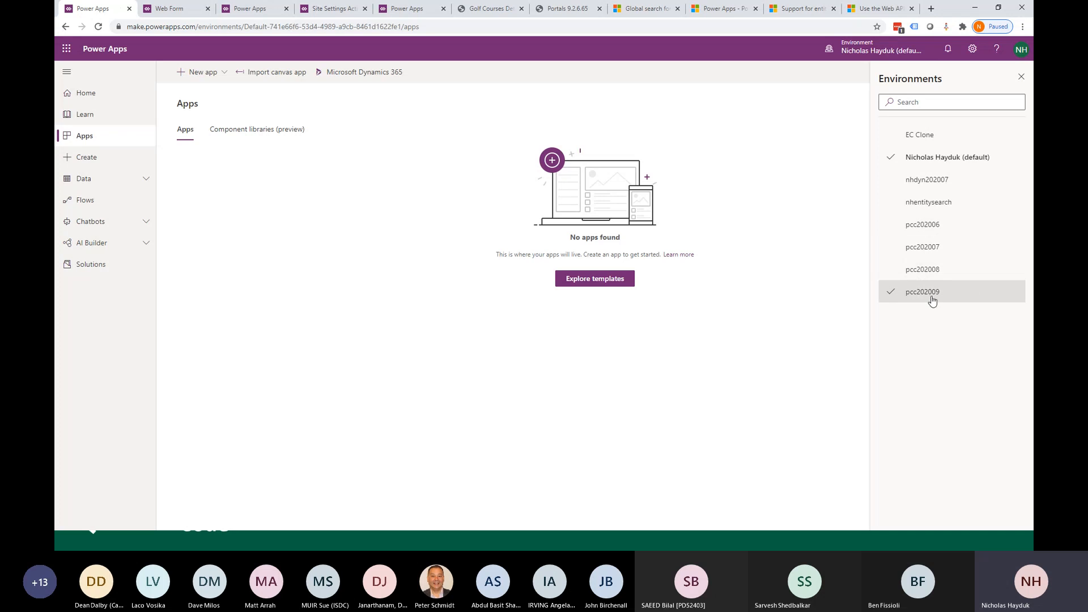
# Open the settings of the pcc202009 portal app to view its advanced options
pyautogui.scroll(-3, 427, 398)
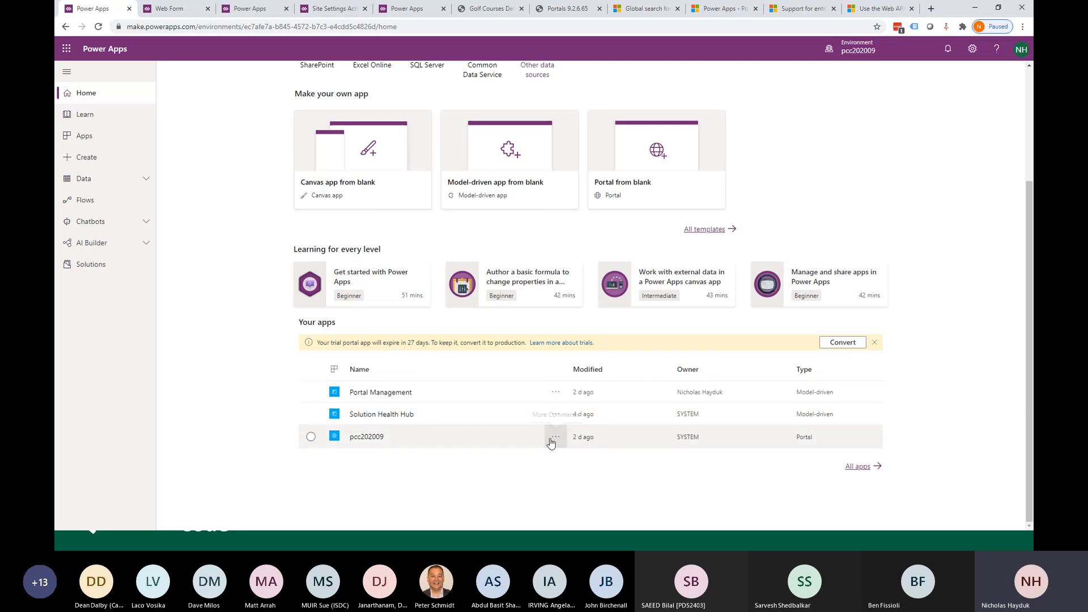
pyautogui.click(554, 438)
pyautogui.click(569, 382)
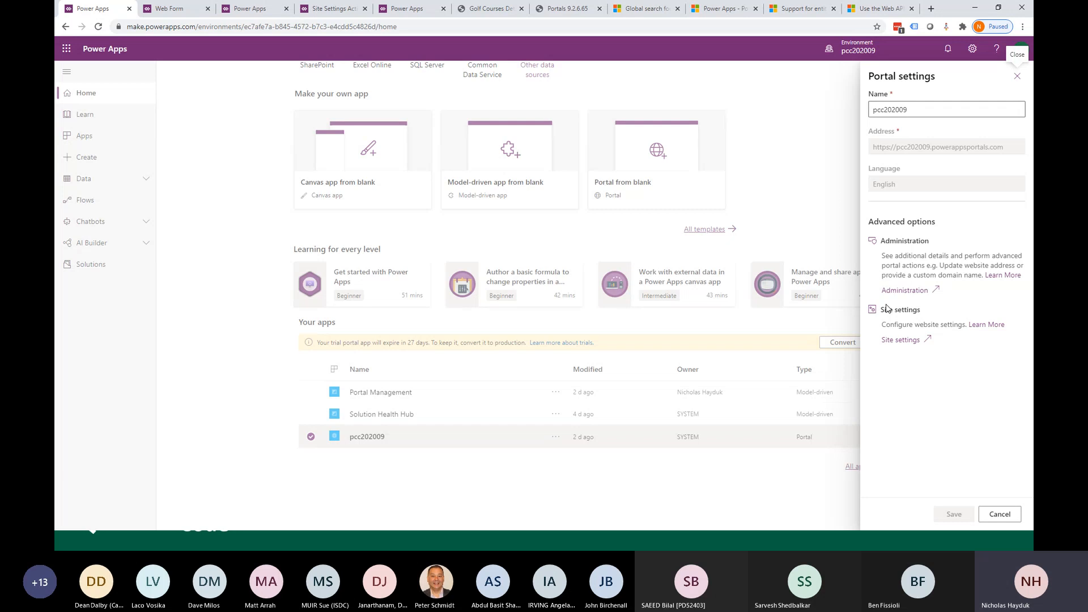
# Load the preview version of the maker site by changing the address to make.preview.powerapps.com
pyautogui.click(154, 30)
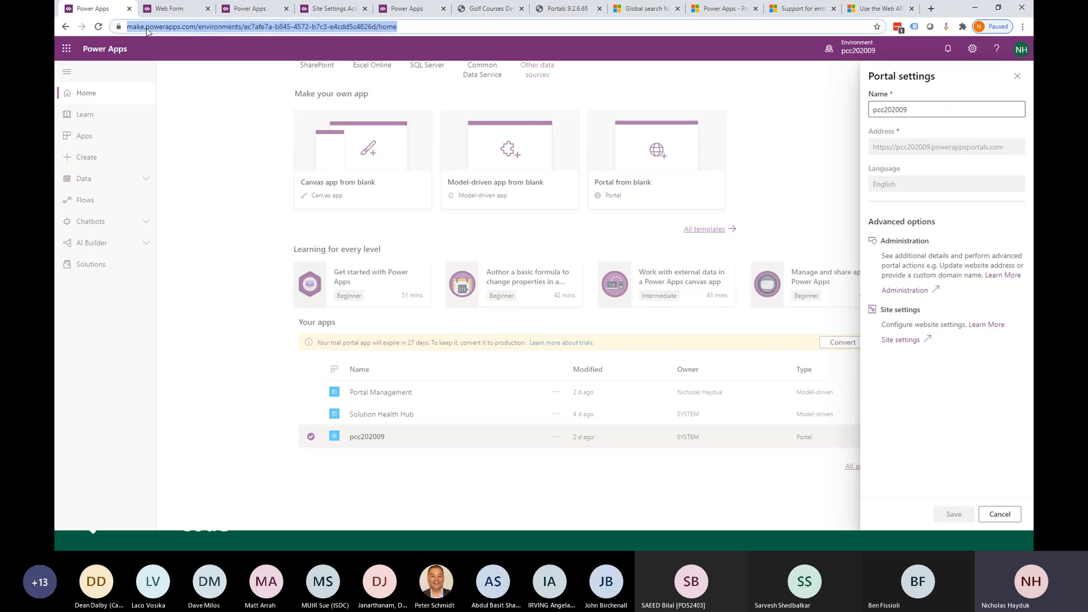
pyautogui.click(167, 28)
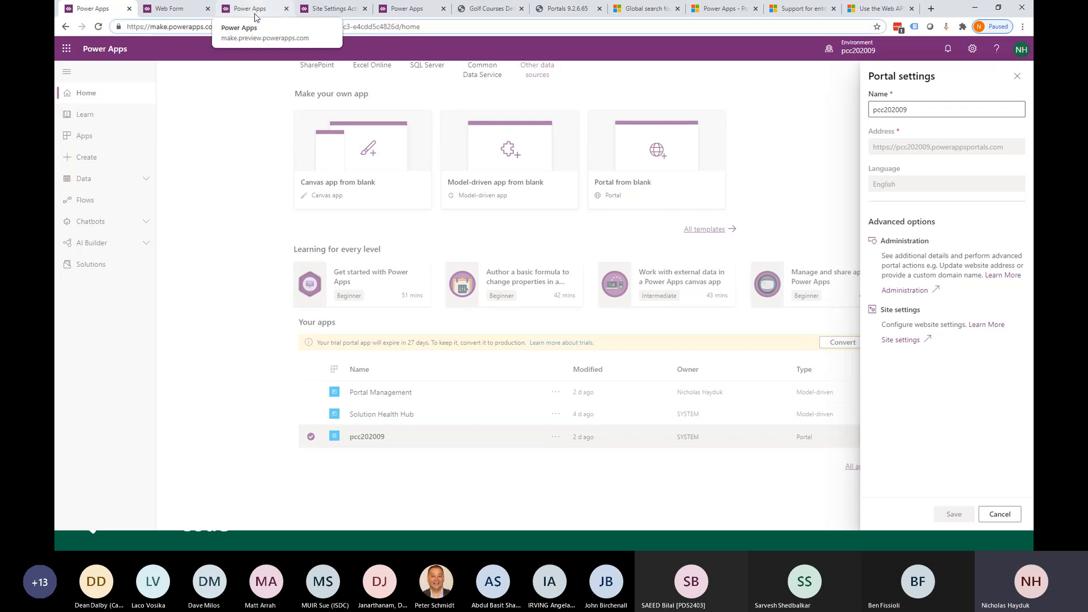
pyautogui.write('.preview')
pyautogui.press('Return')
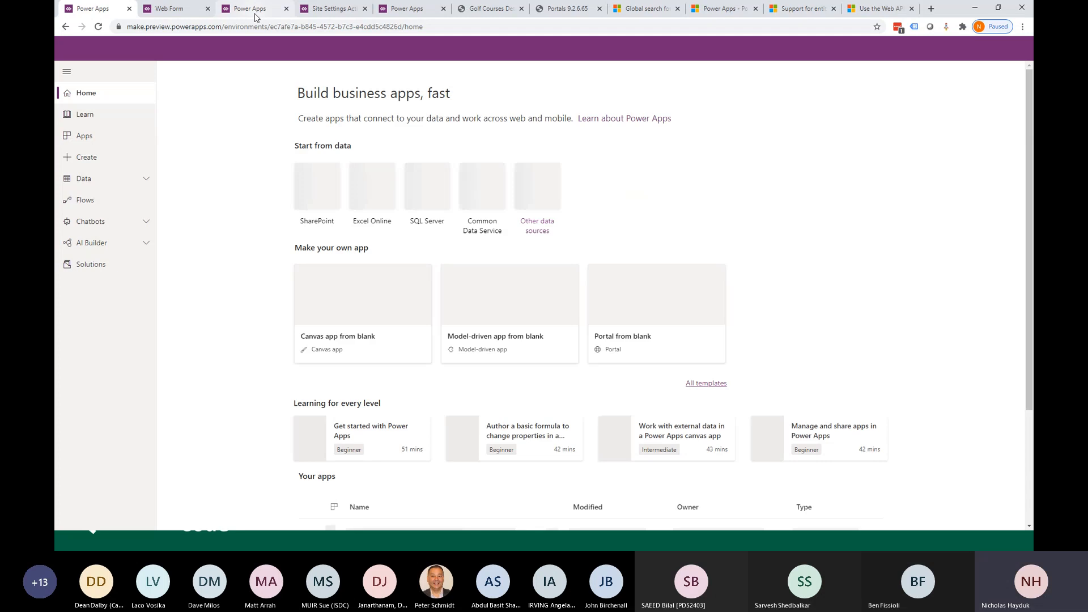
# Open the authentication settings of the pcc202009 portal from its portal settings
pyautogui.scroll(-3, 507, 371)
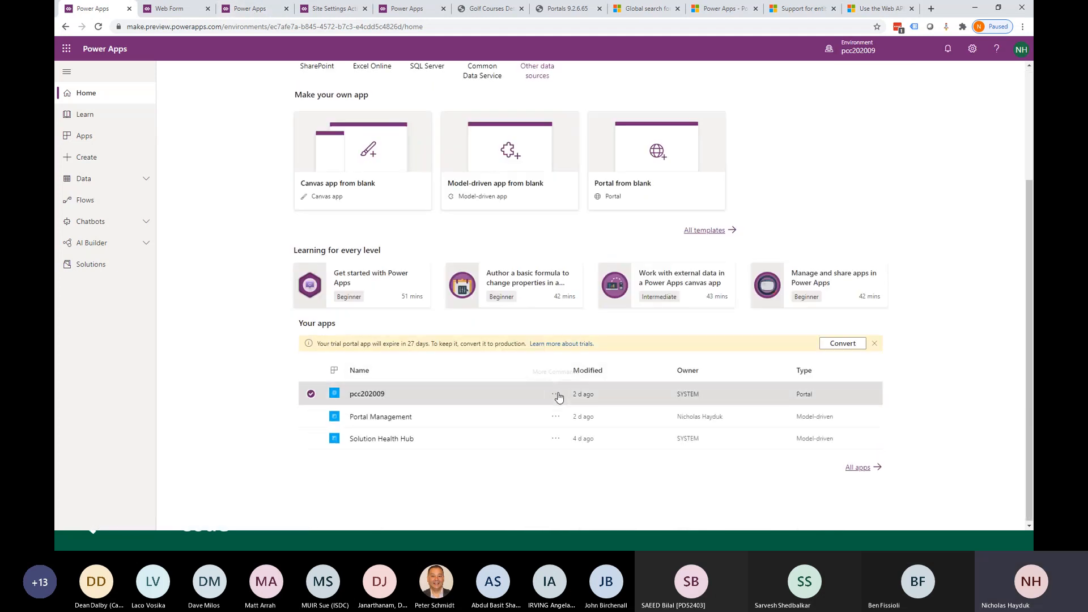
pyautogui.click(556, 393)
pyautogui.click(573, 466)
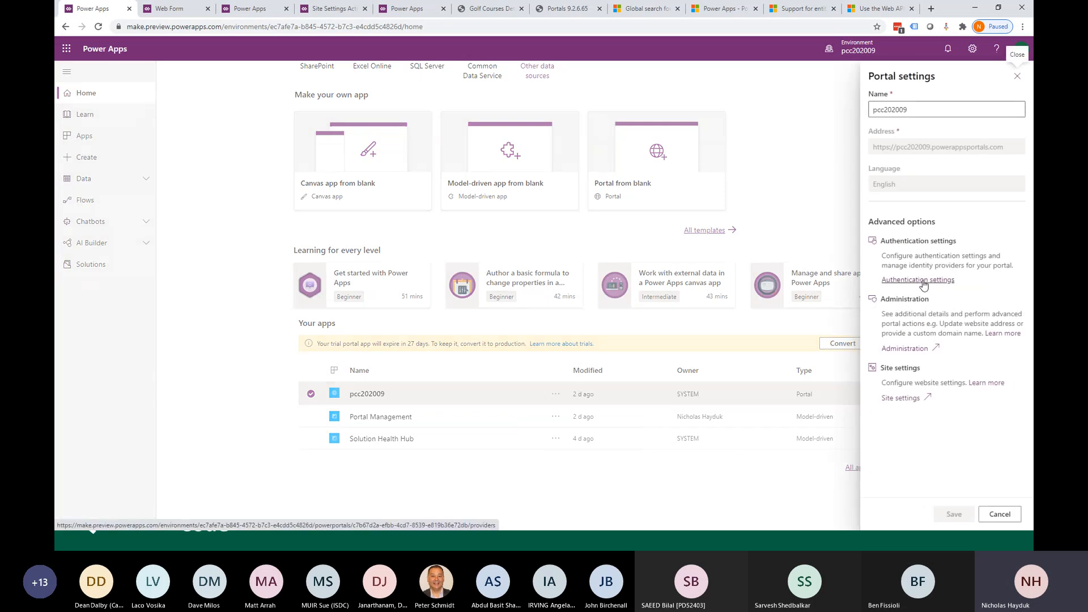
pyautogui.click(924, 280)
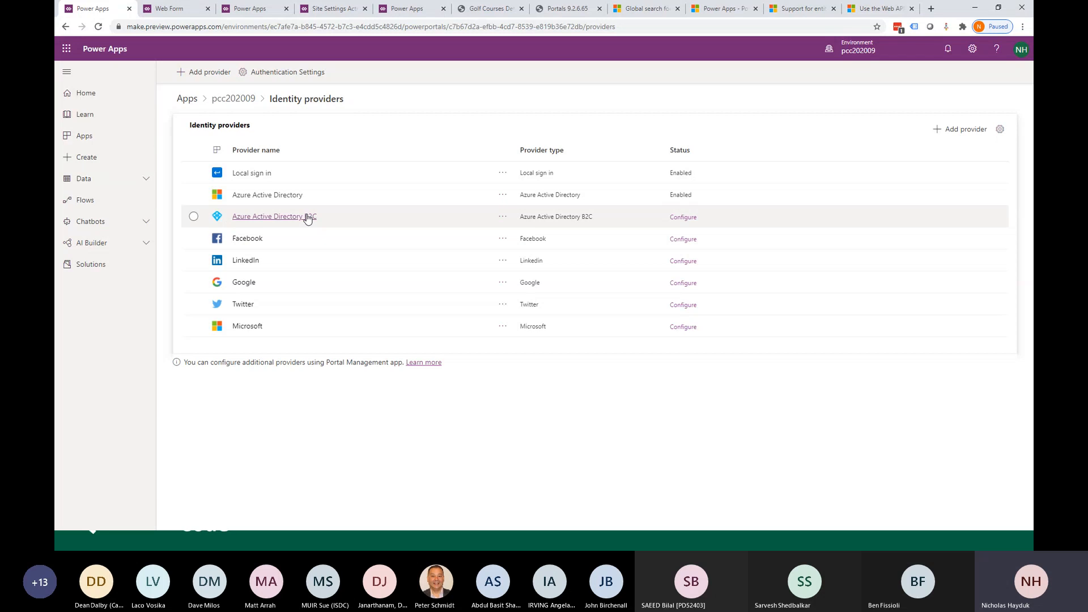
# Open the Azure Active Directory B2C provider configuration, check the login provider choices, and cancel the setup
pyautogui.click(685, 218)
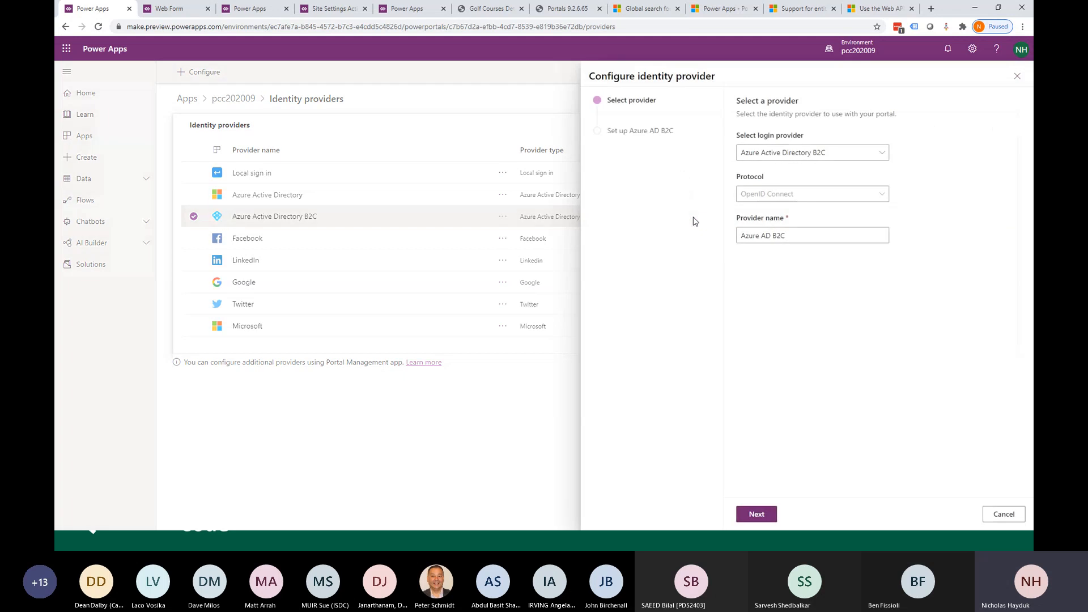
pyautogui.click(799, 152)
pyautogui.click(781, 170)
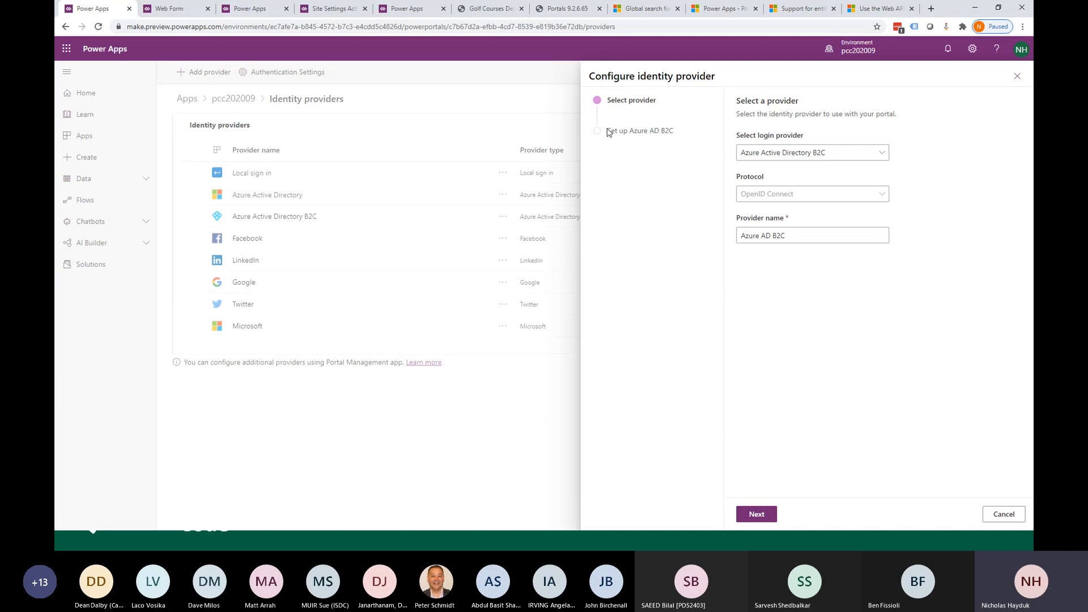
pyautogui.click(1004, 514)
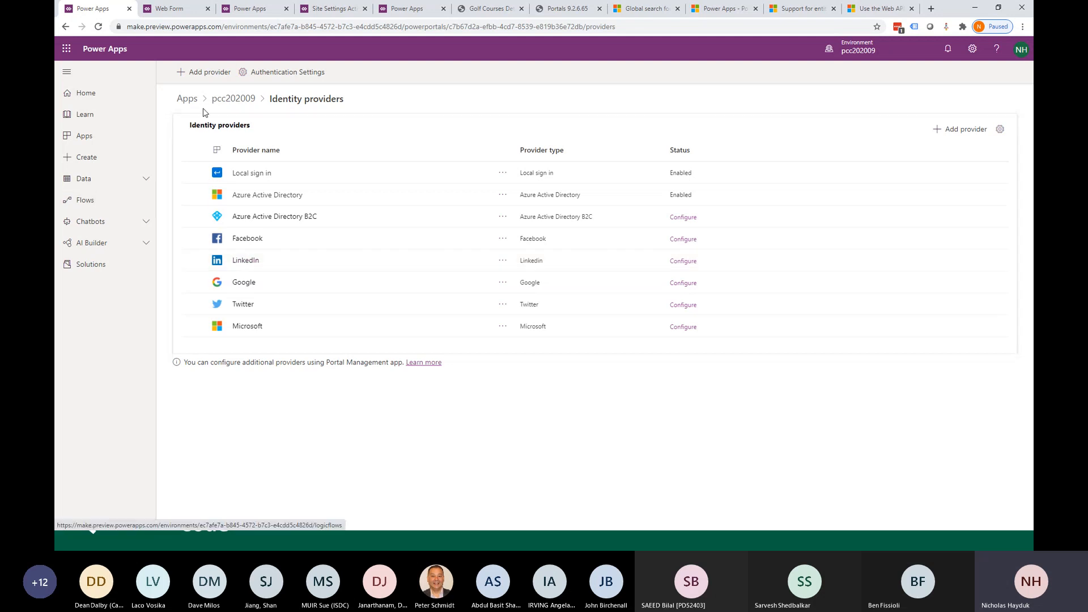
# Compare the authentication entries in the Portal Management site settings with the portal's identity providers list
pyautogui.click(327, 10)
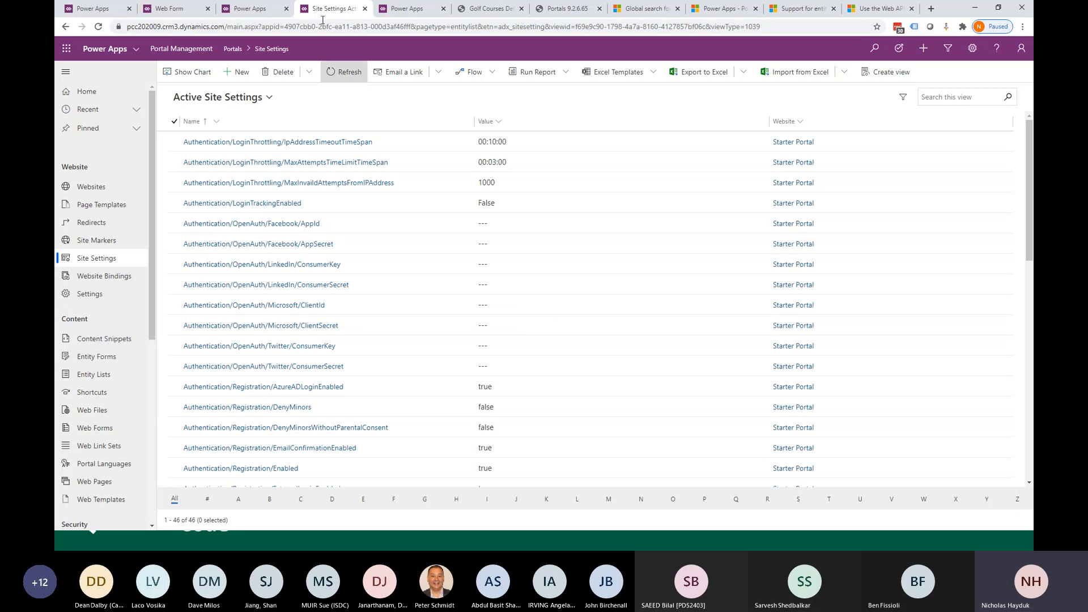
pyautogui.click(105, 12)
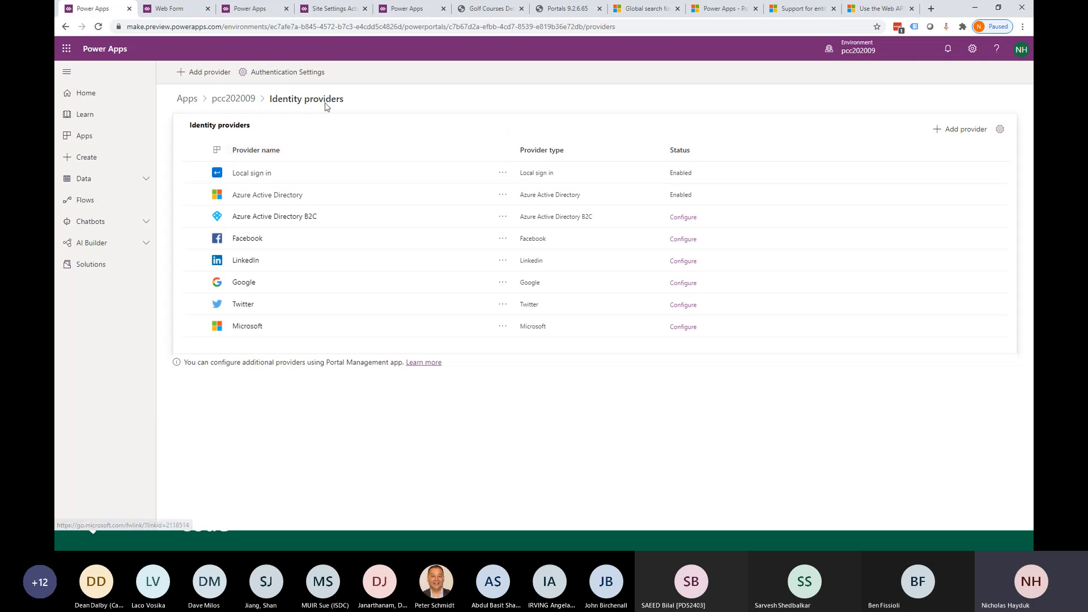
pyautogui.click(327, 10)
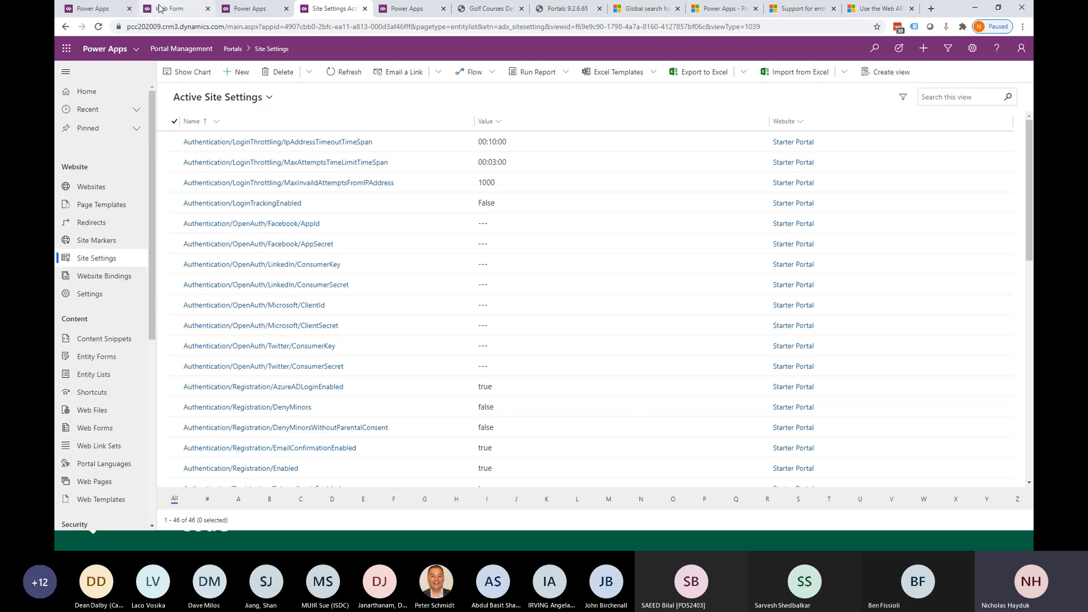
pyautogui.click(103, 9)
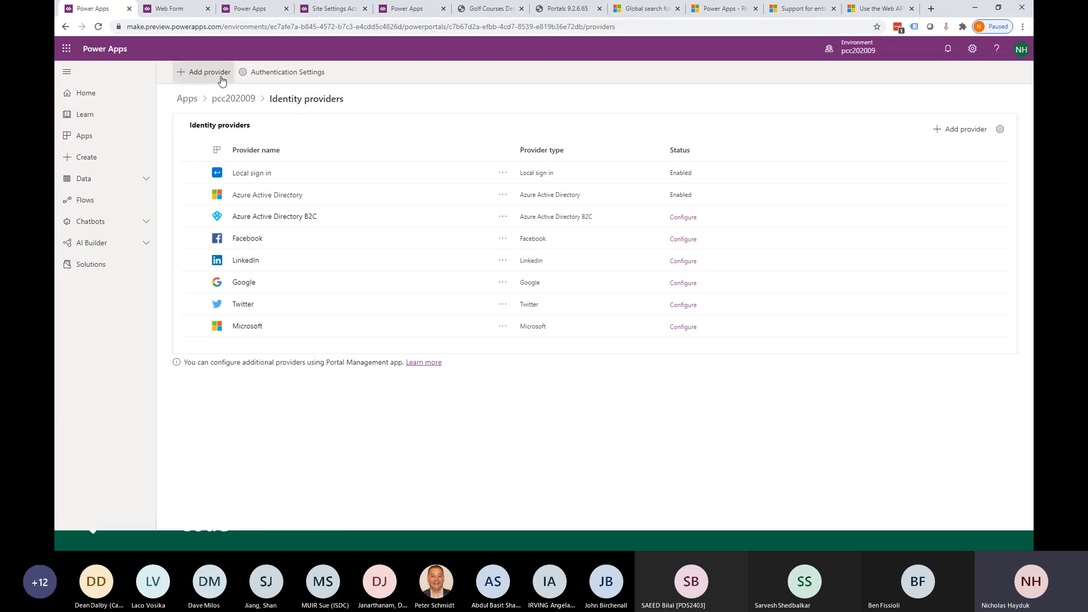
# Open the pcc202009 portal for editing from its details page and enable the basic theme
pyautogui.click(216, 100)
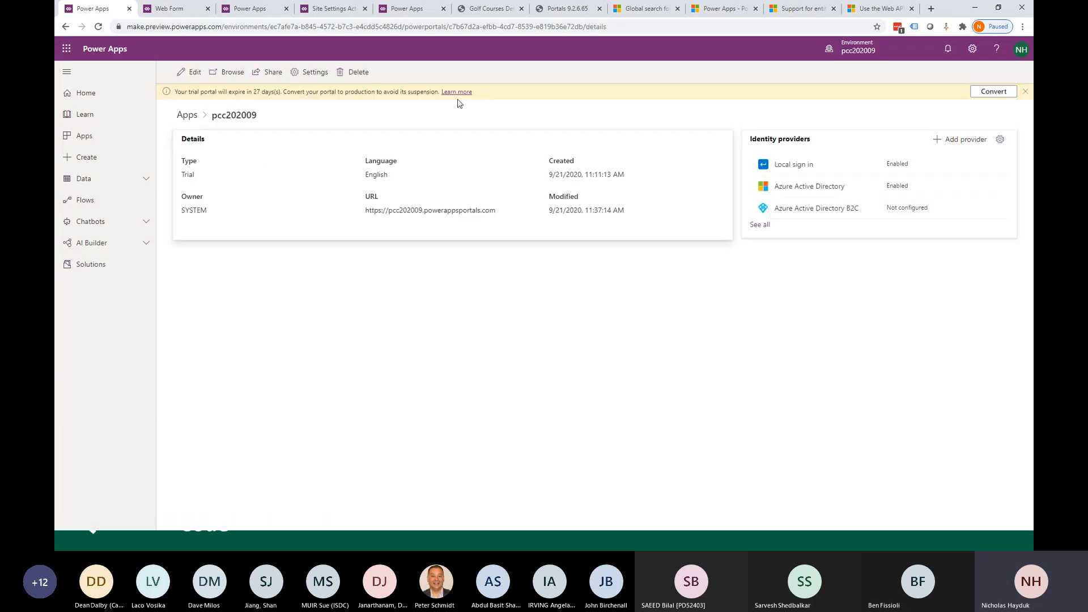
pyautogui.click(184, 77)
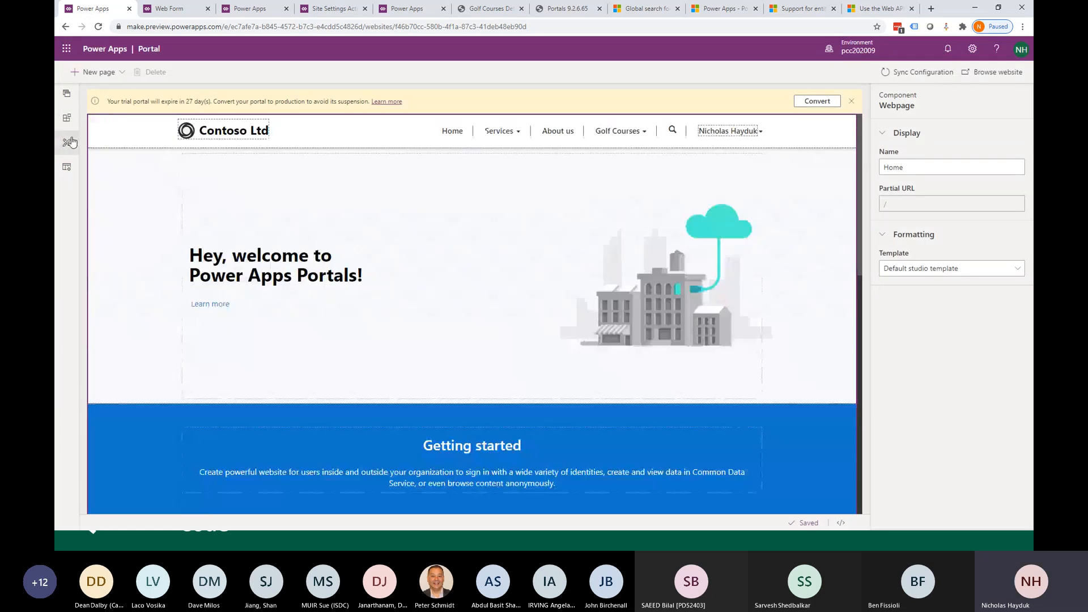
pyautogui.click(68, 142)
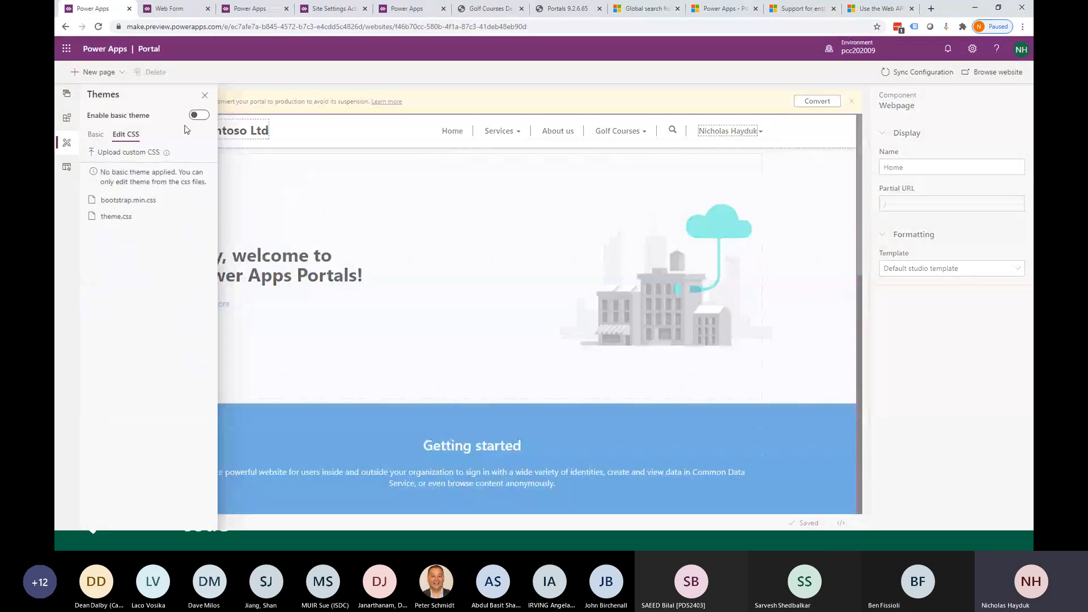
pyautogui.click(200, 118)
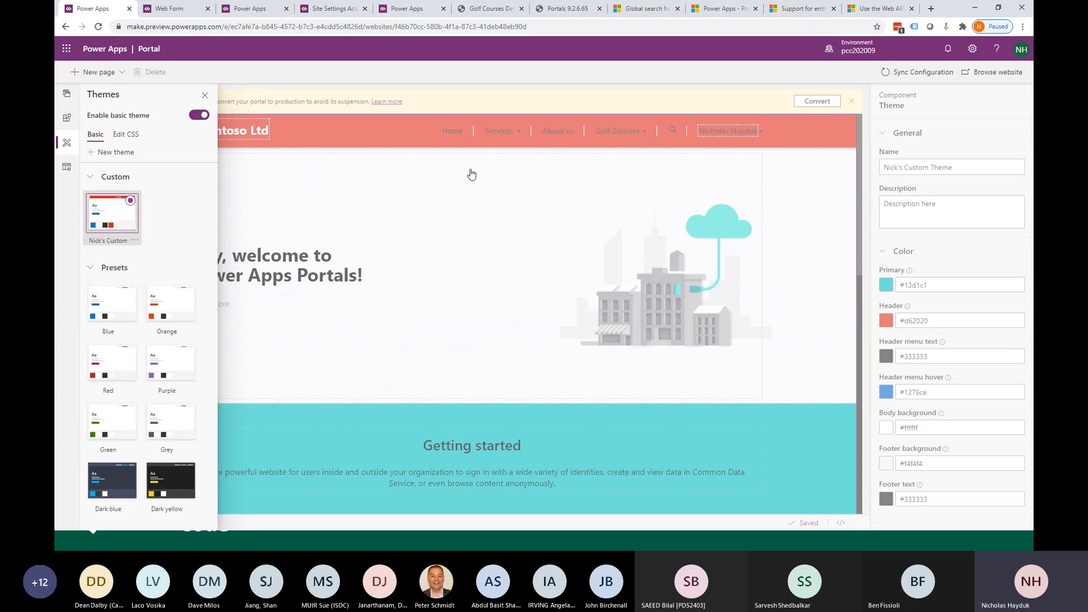
# Switch to the Portal Management app and open the portalbasictheme.css web file record
pyautogui.click(320, 9)
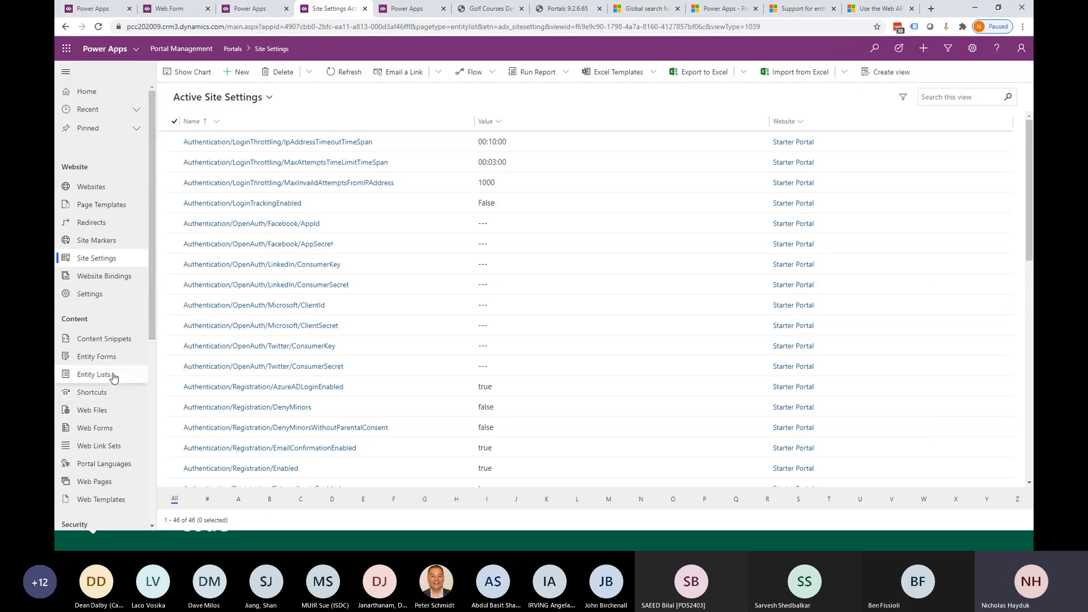
pyautogui.scroll(-2, 113, 377)
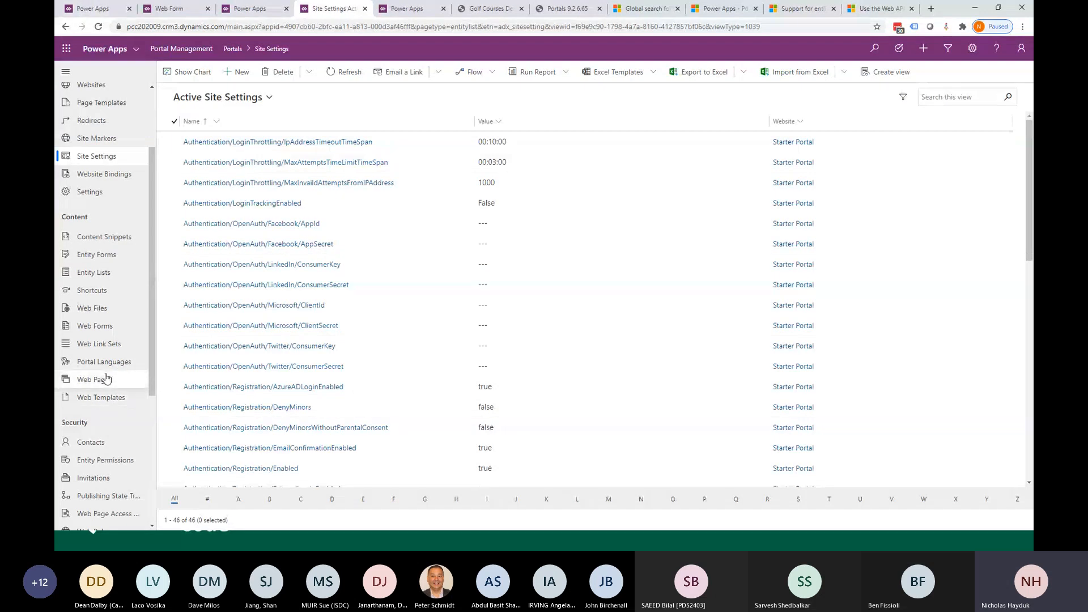
pyautogui.click(105, 315)
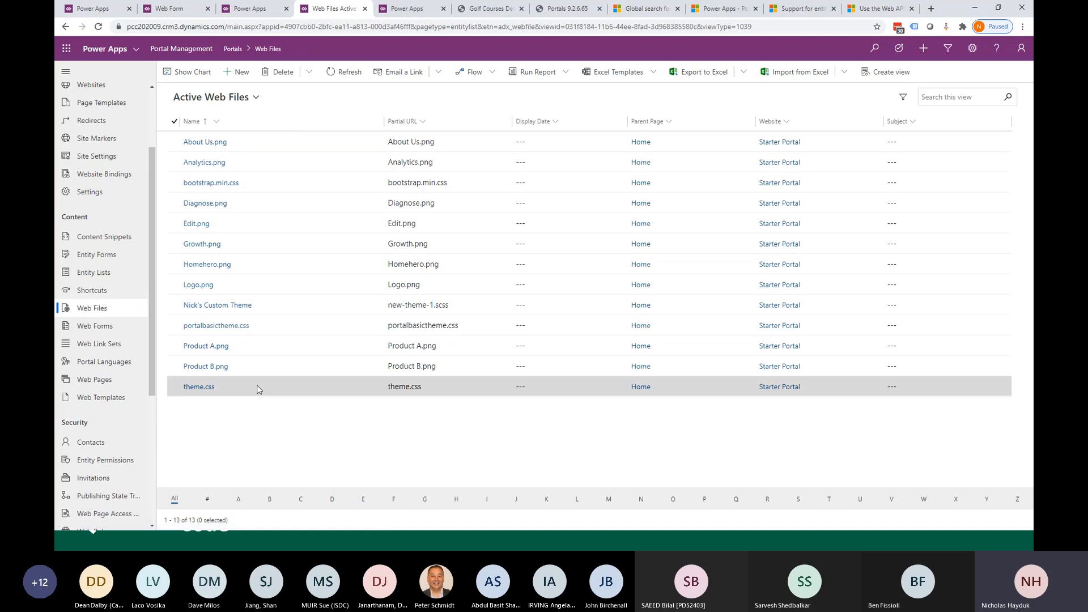
pyautogui.click(198, 332)
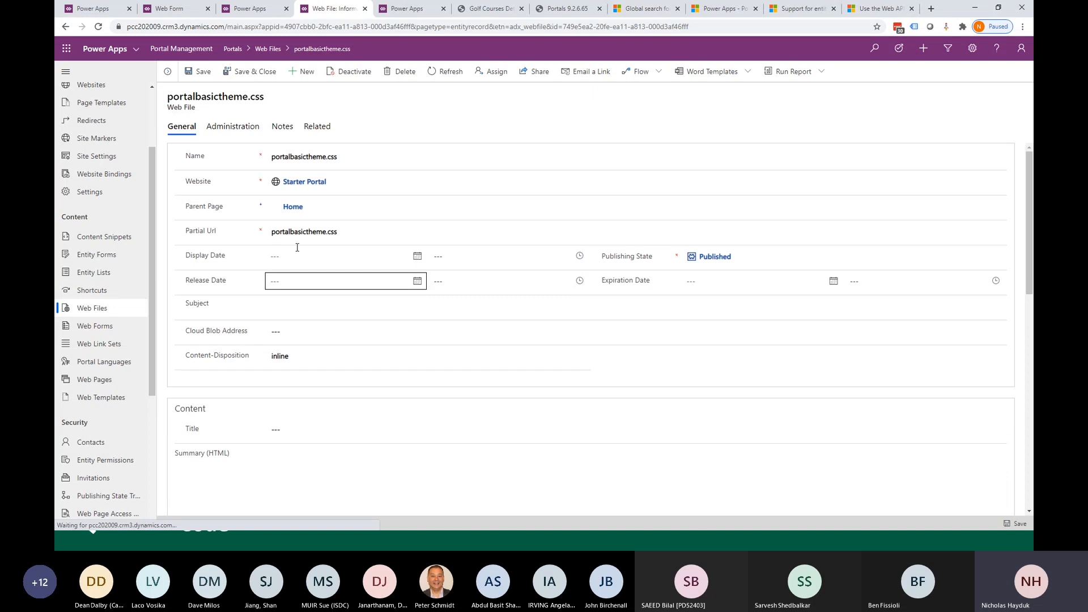
# Download the portalbasictheme.css attachment from the web file's notes and open it in Notepad
pyautogui.click(282, 128)
pyautogui.moveTo(238, 237)
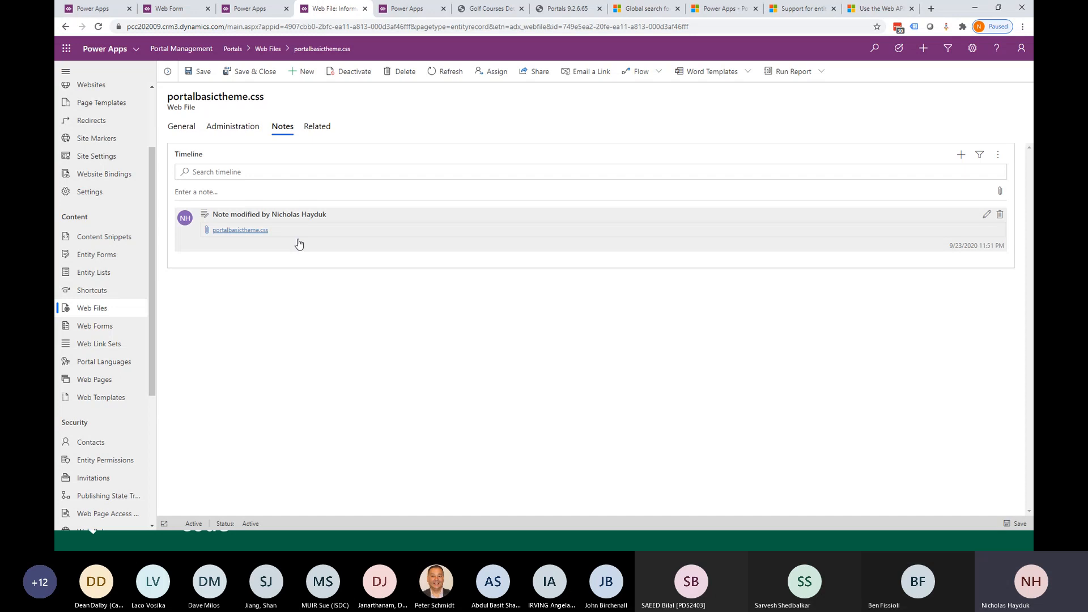
pyautogui.click(239, 230)
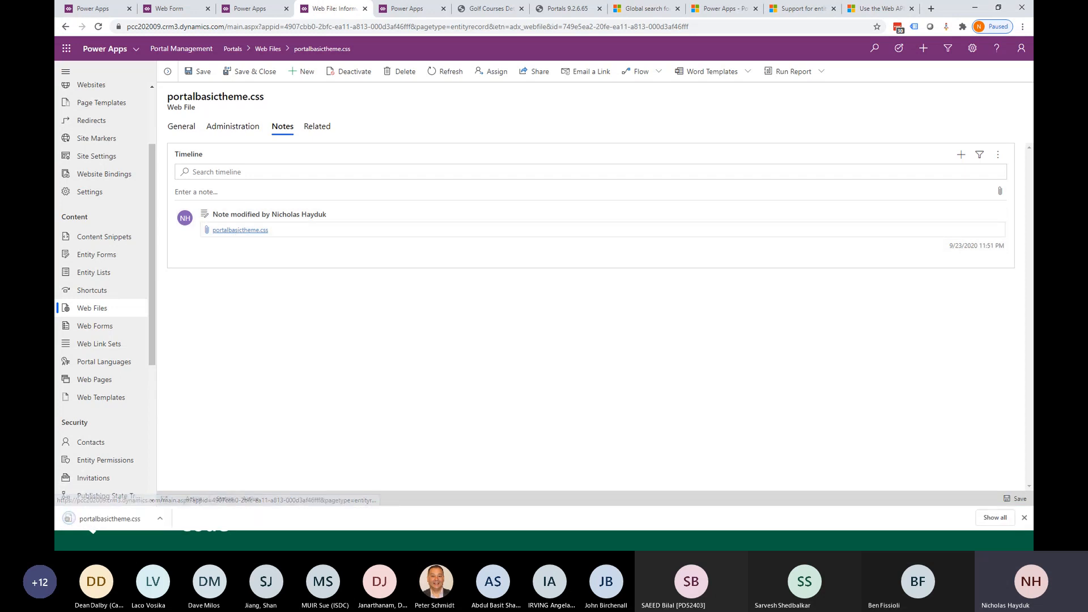
pyautogui.click(127, 519)
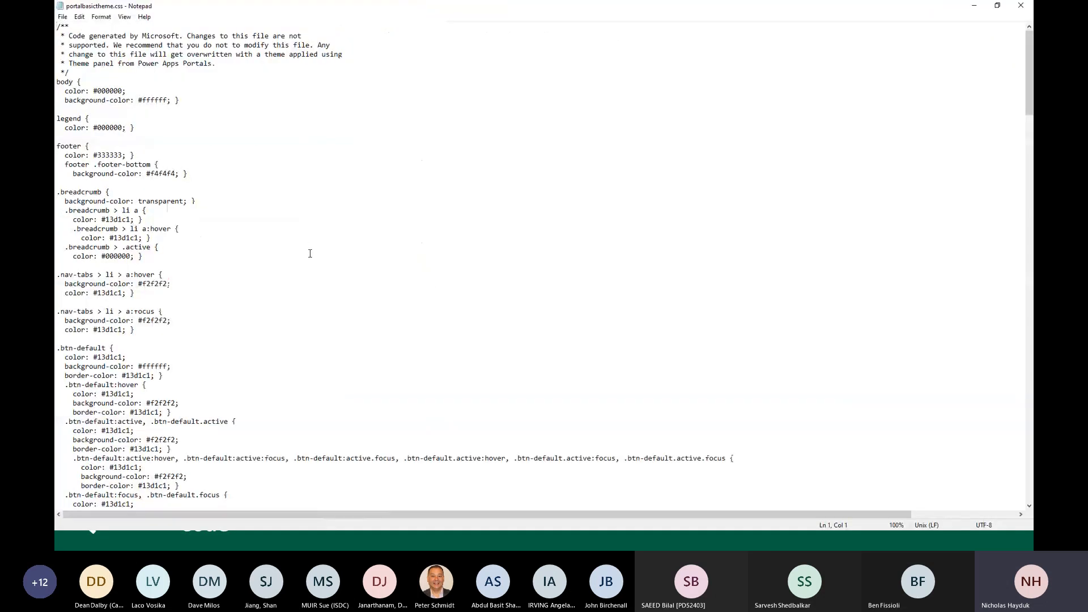
# Review the generated style rules in portalbasictheme.css and close the file
pyautogui.scroll(-14, 178, 293)
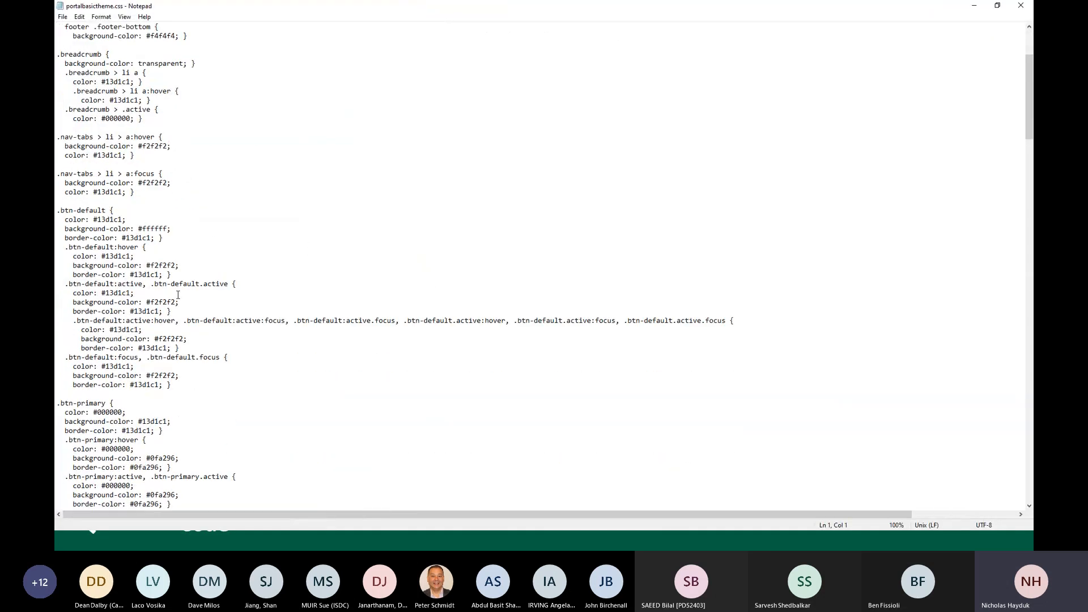
pyautogui.scroll(14, 178, 294)
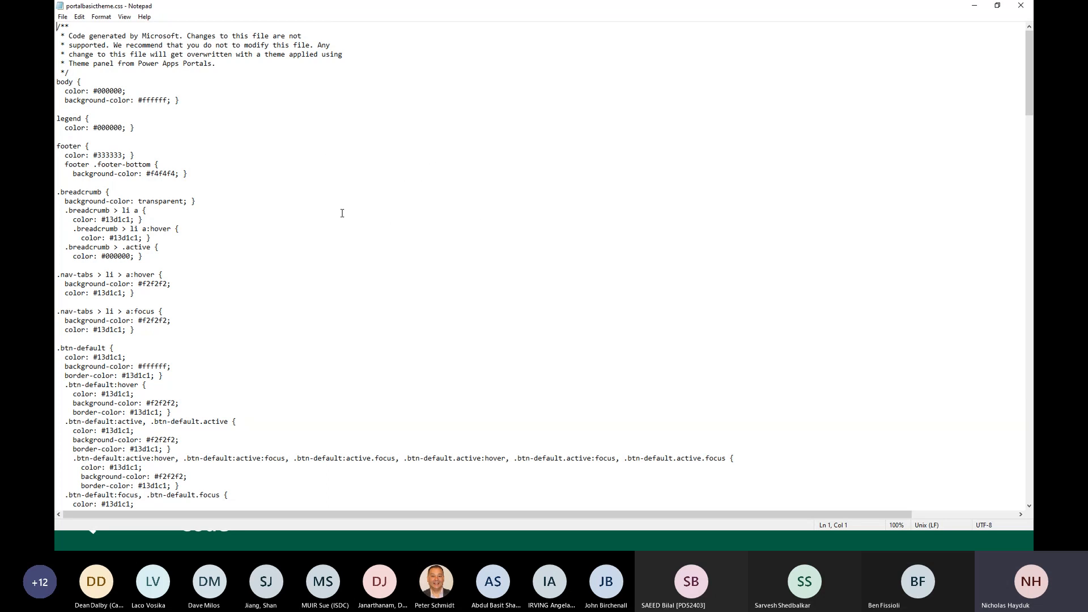
pyautogui.click(1020, 6)
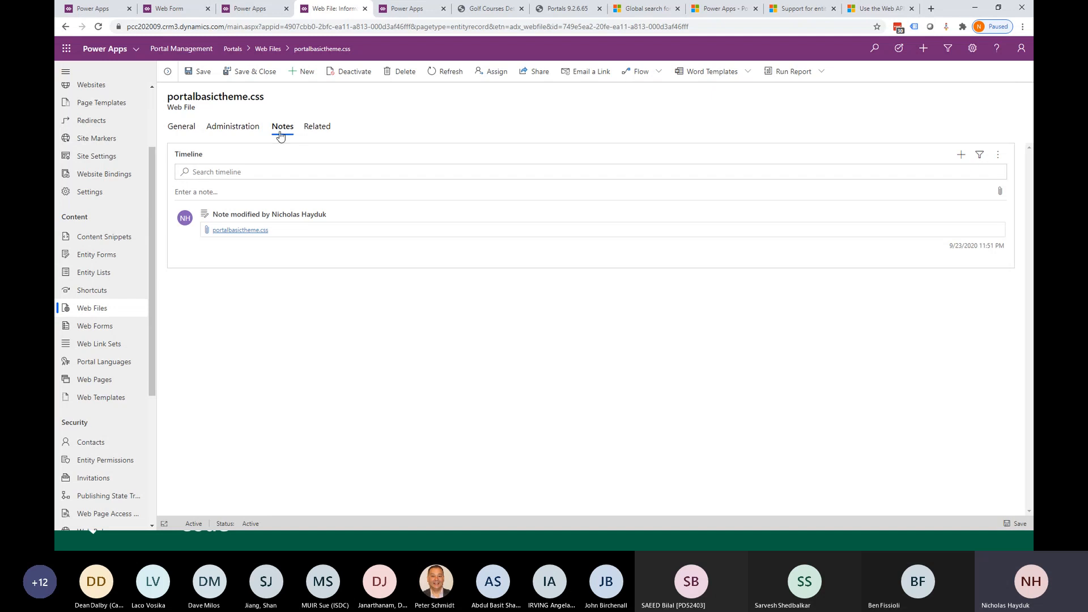
# Open the site settings in Portal Management and view the Search entries at the end of the list
pyautogui.click(459, 8)
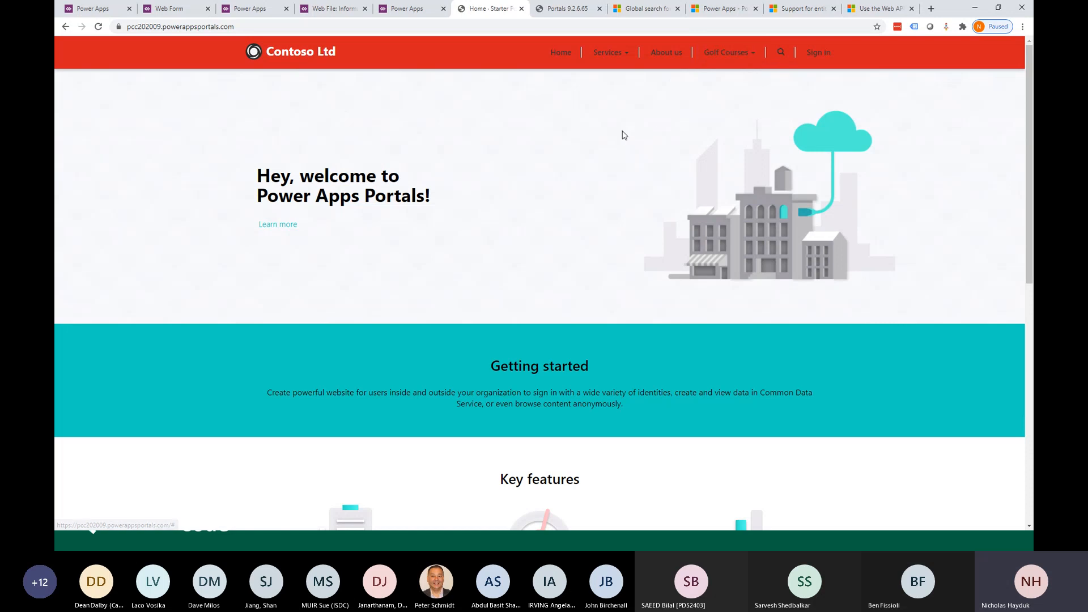
pyautogui.click(397, 12)
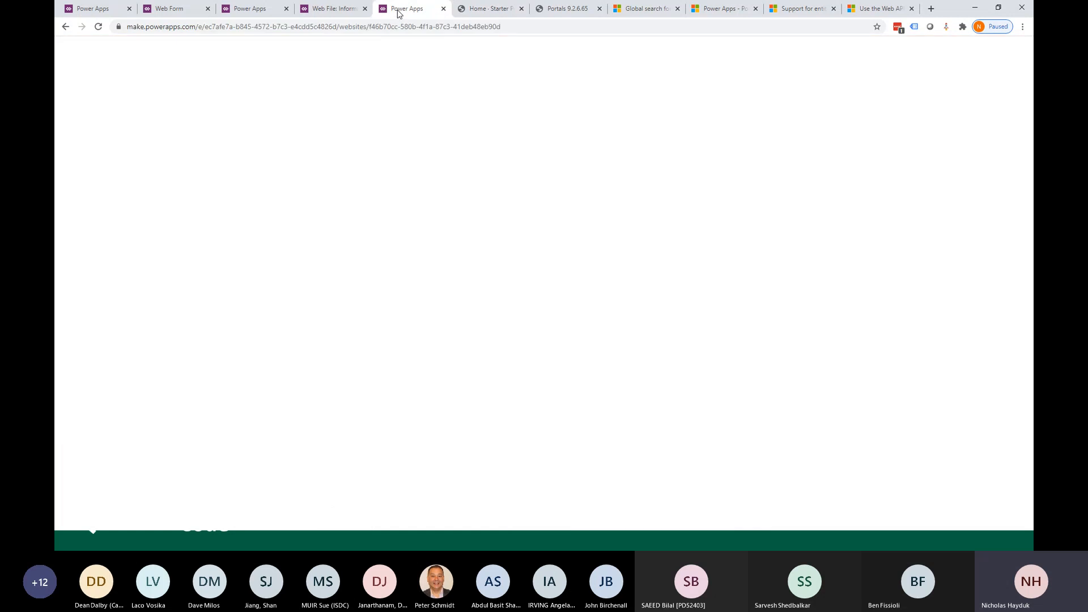
pyautogui.click(350, 14)
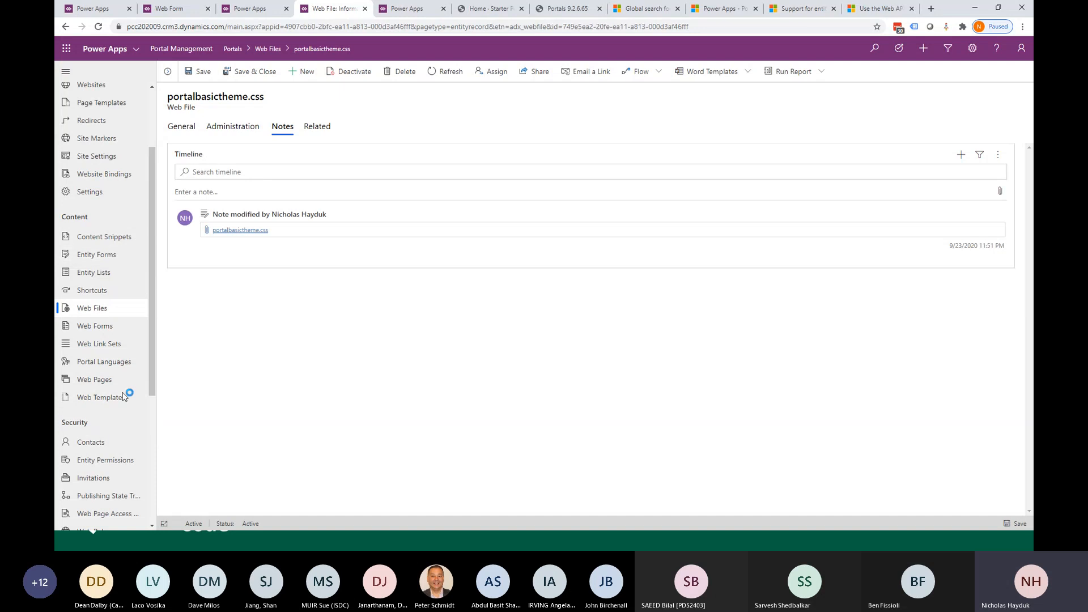
pyautogui.scroll(1, 124, 324)
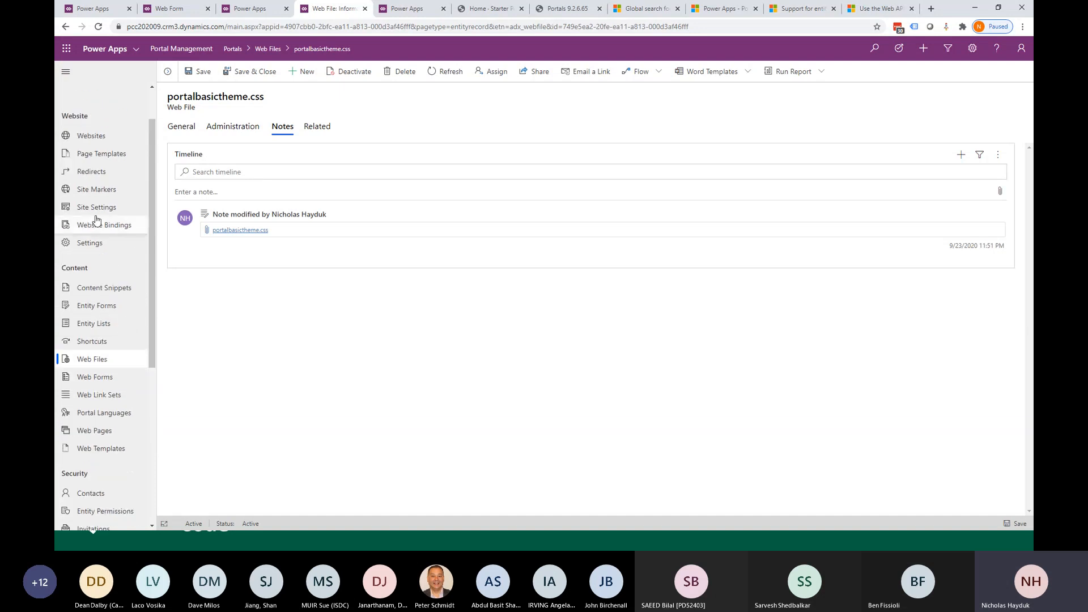
pyautogui.click(129, 215)
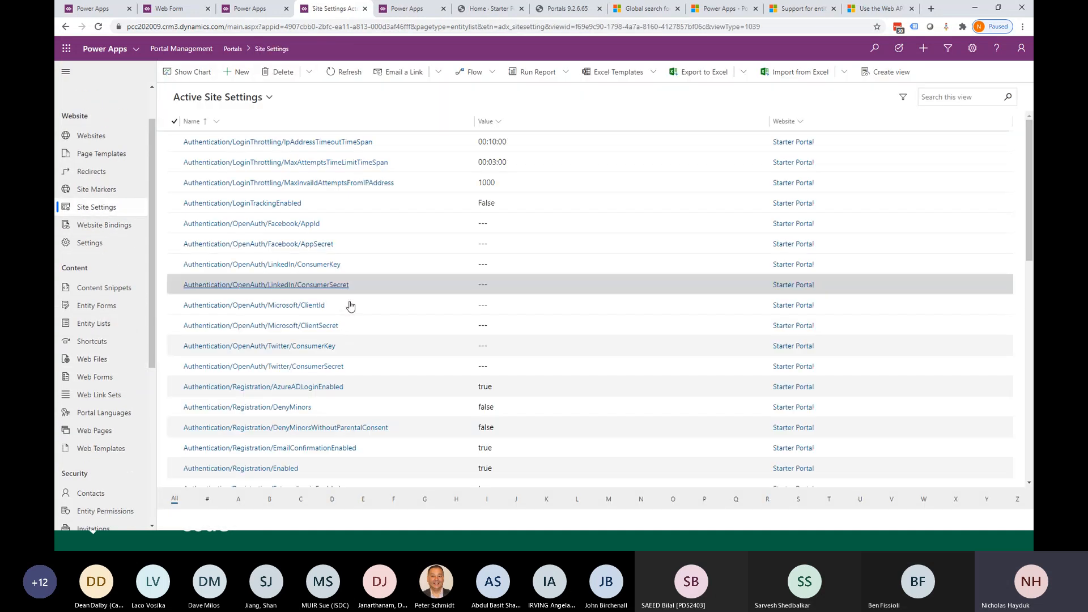
pyautogui.scroll(-5, 370, 301)
pyautogui.scroll(-3, 370, 309)
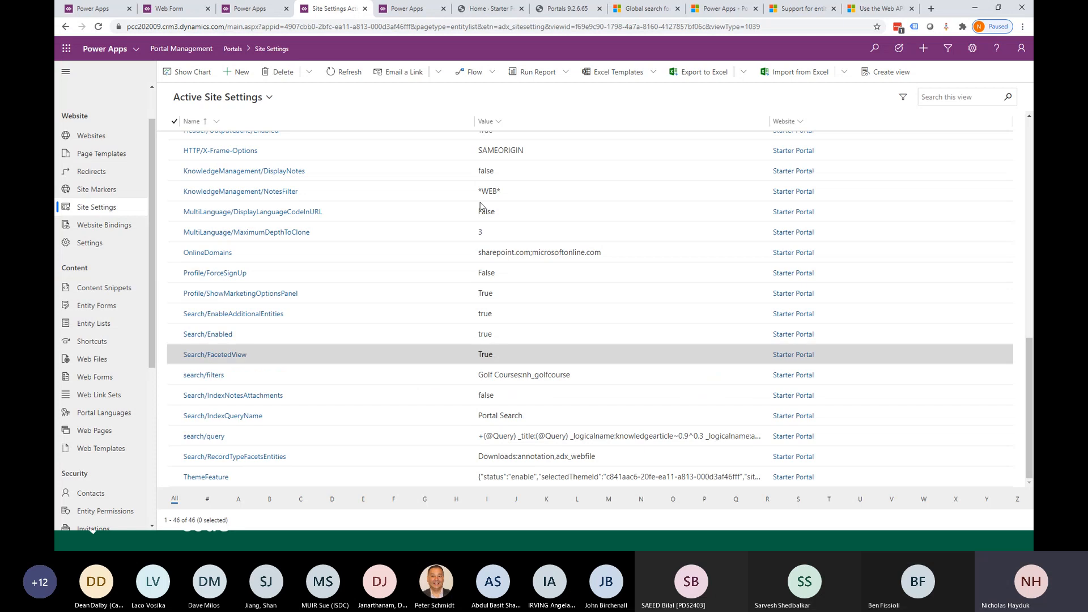
# Show the search box's filter options on the portal home page and return to the site settings list
pyautogui.click(481, 8)
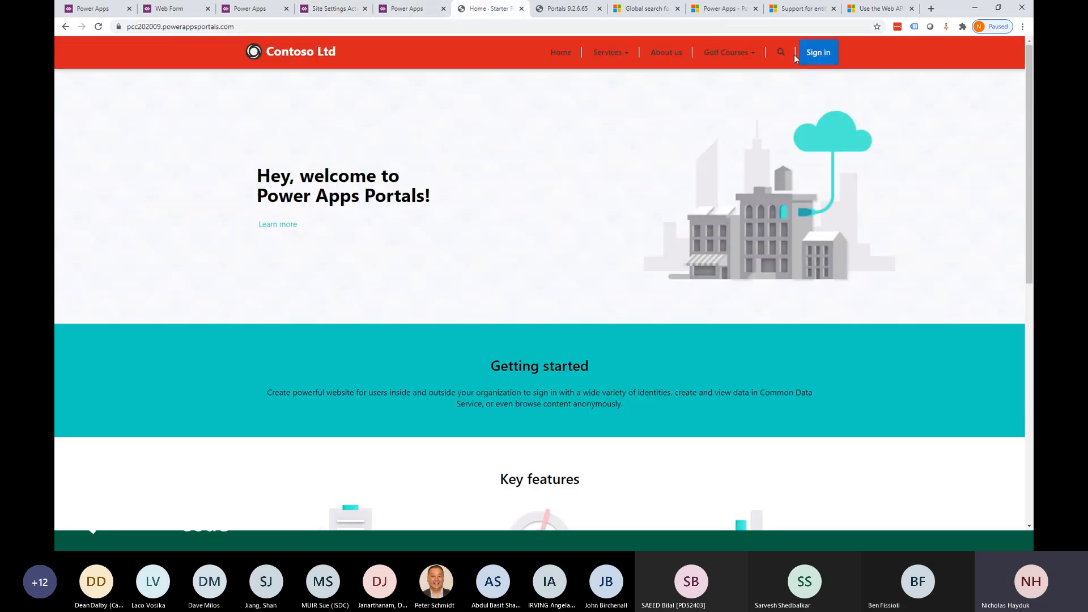
pyautogui.click(779, 58)
pyautogui.click(650, 80)
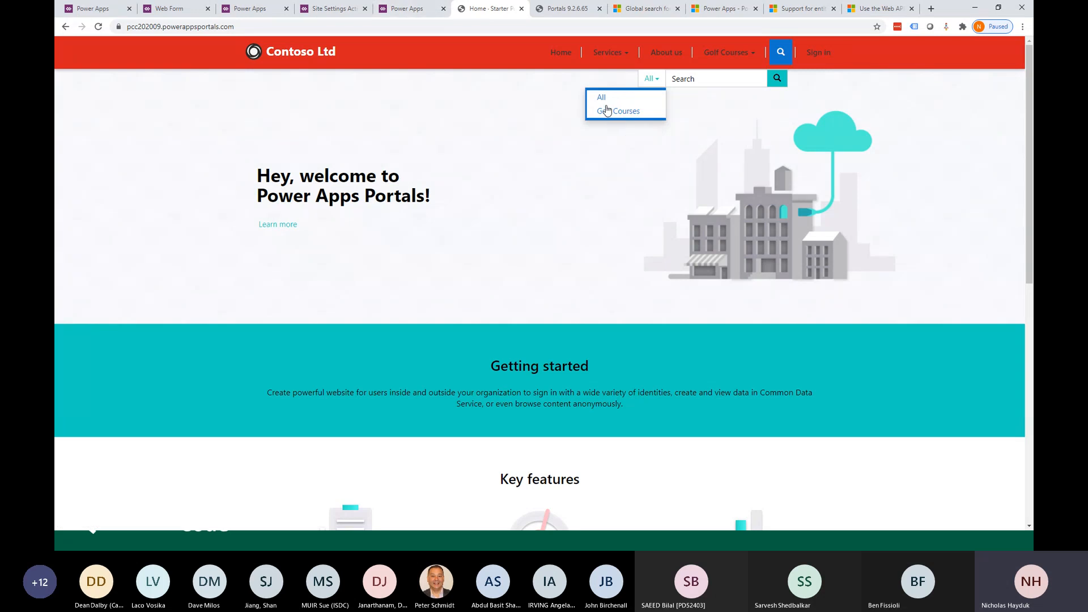
pyautogui.click(339, 15)
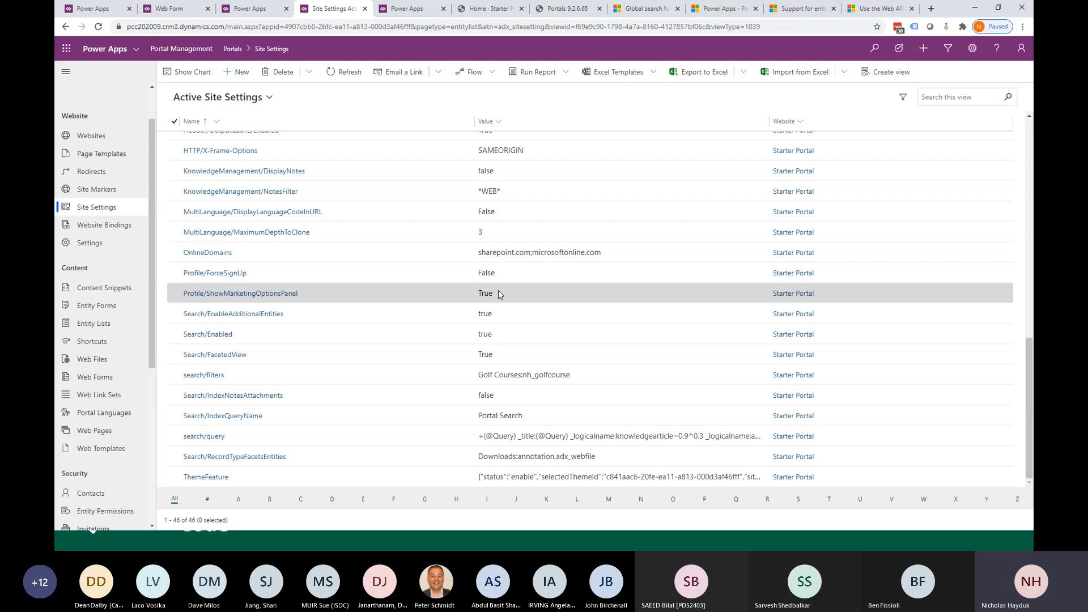
# Switch to the Microsoft documentation on global search and review the steps to configure search for additional entities
pyautogui.click(643, 9)
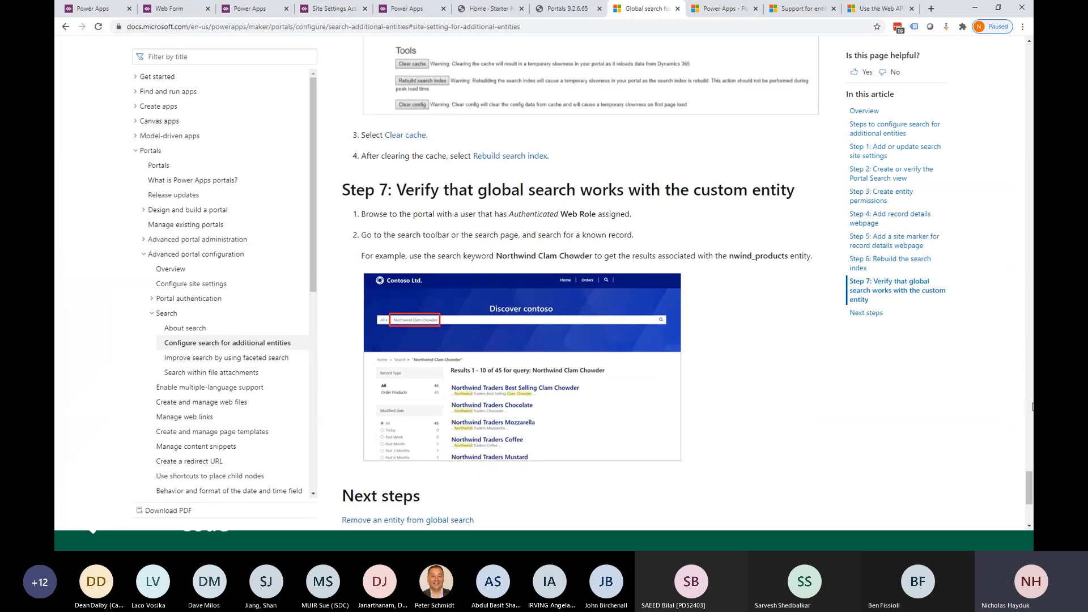
pyautogui.moveTo(1031, 496); pyautogui.dragTo(1031, 68)
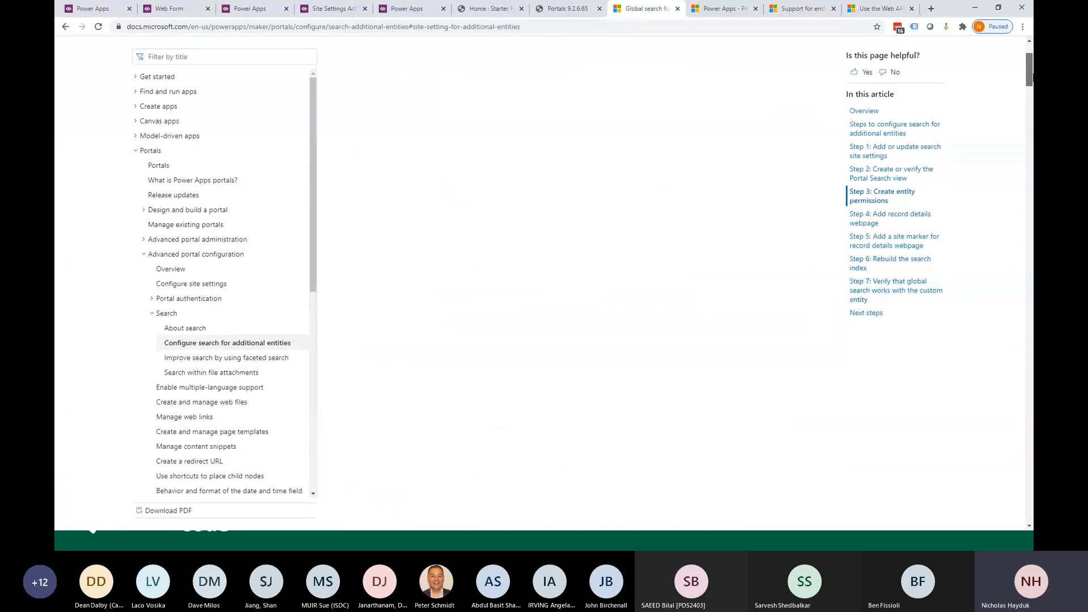
pyautogui.scroll(-5, 594, 271)
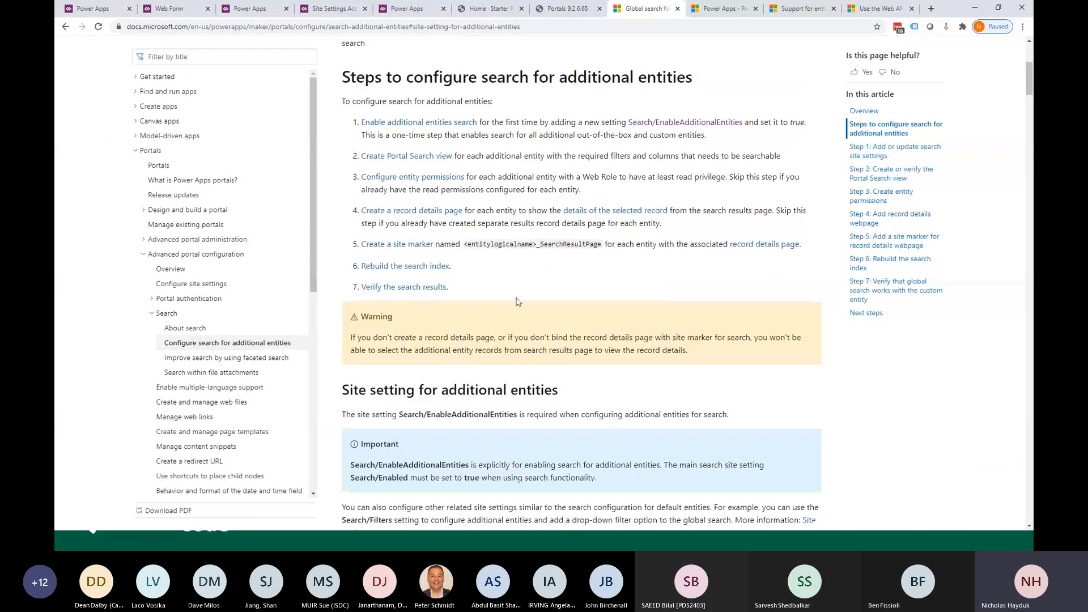
# View the portal's tools page for rebuilding the search index and open the site markers list in Portal Management
pyautogui.click(563, 7)
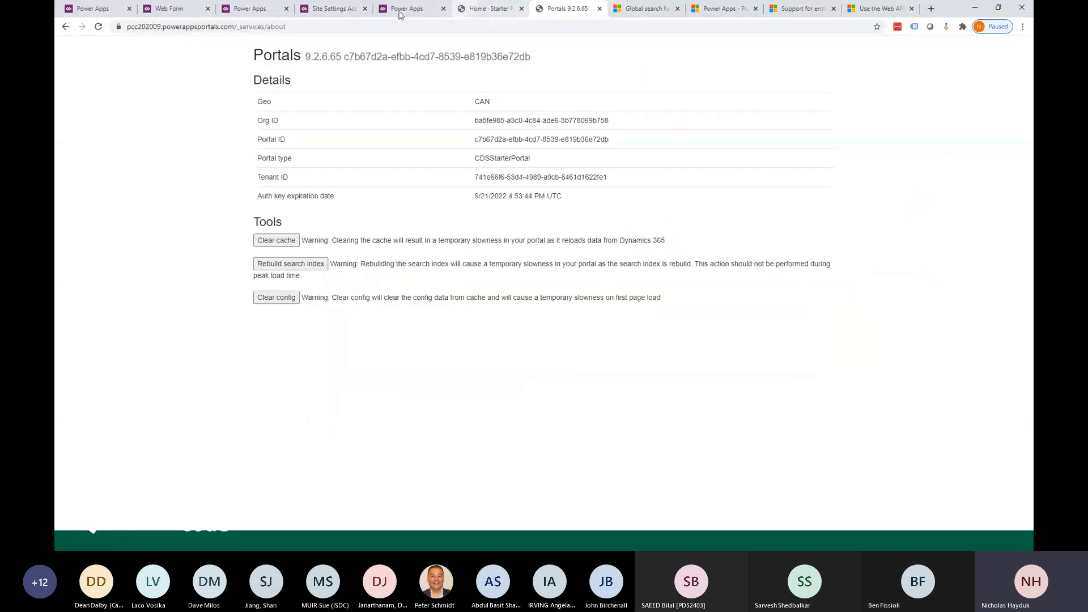
pyautogui.click(336, 8)
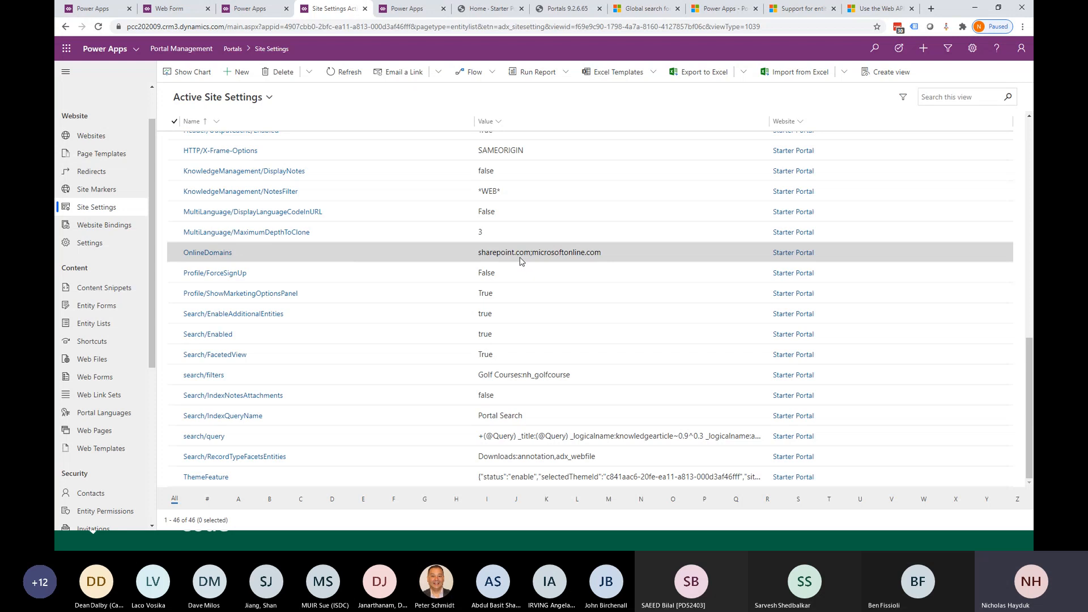
pyautogui.click(105, 189)
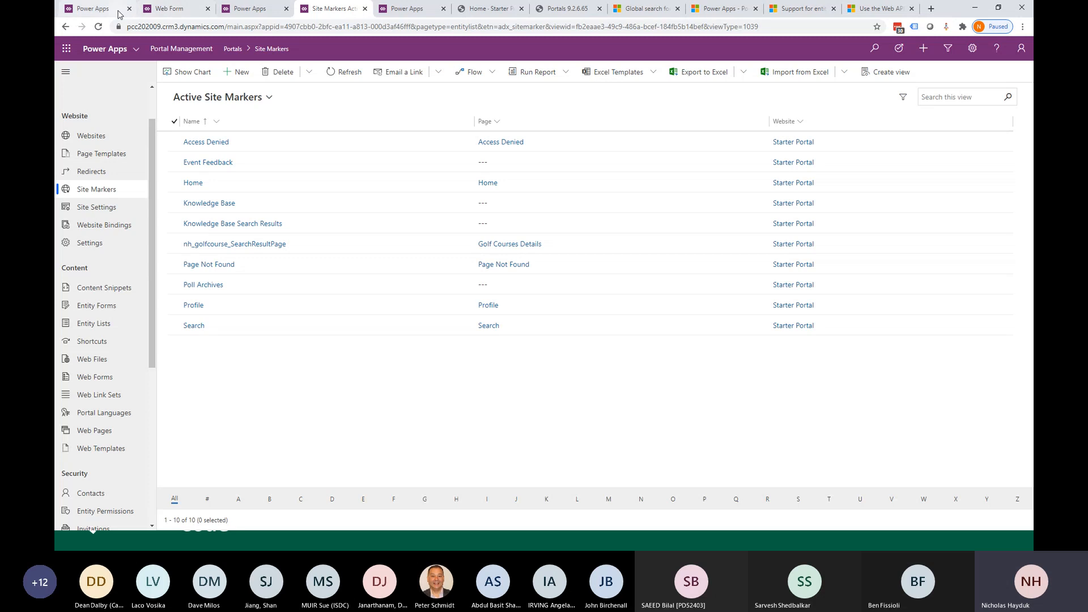
# Close the Golf Course form editor and open the views of the Golf Course entity in the Golf solution
pyautogui.click(194, 9)
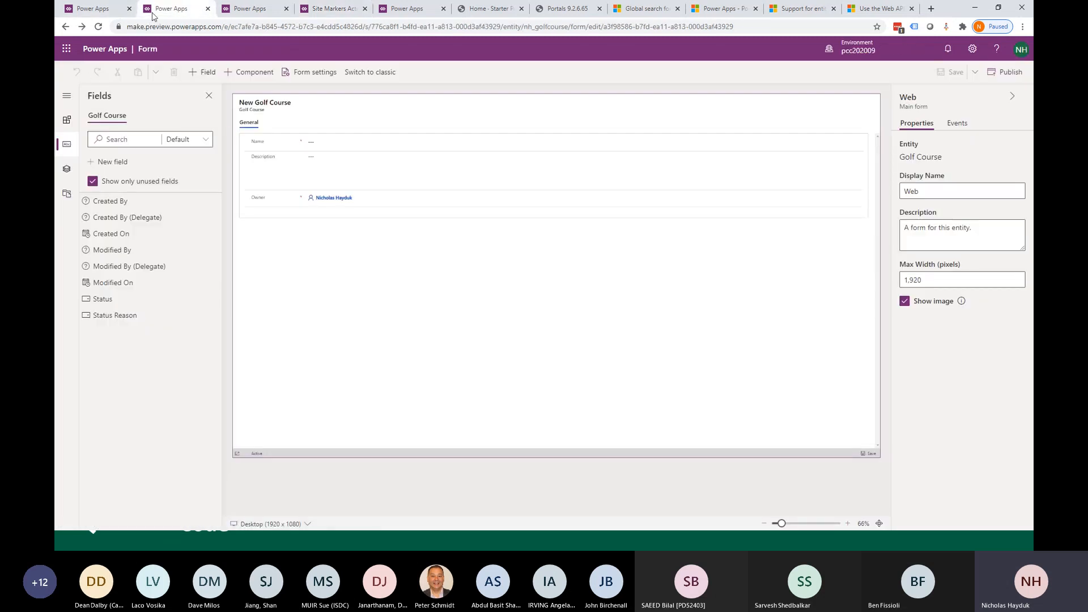
pyautogui.hotkey('ctrl', 'w')
pyautogui.click(111, 12)
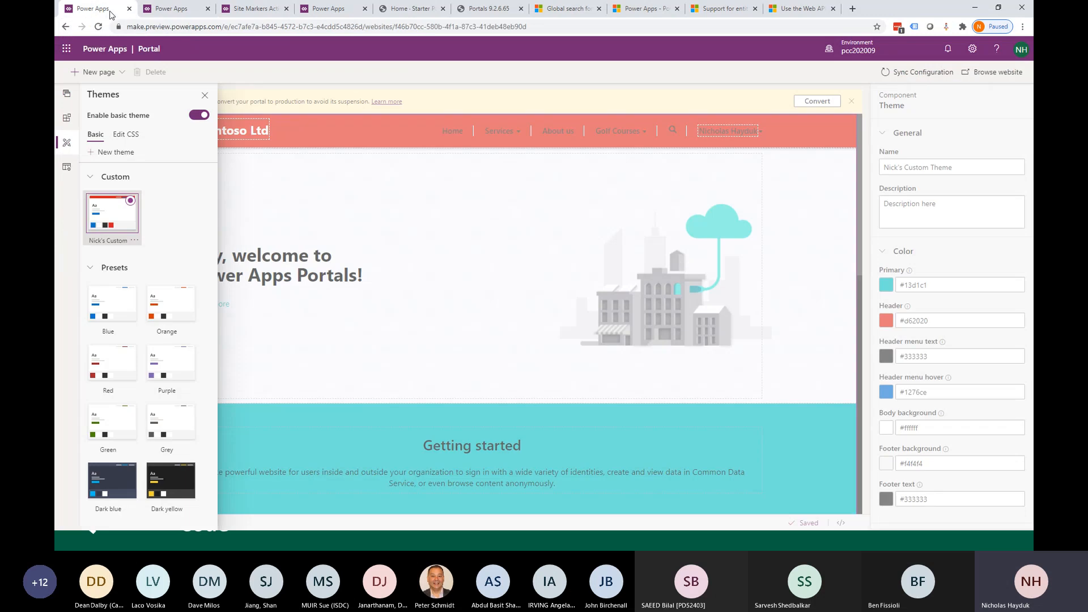
pyautogui.click(202, 9)
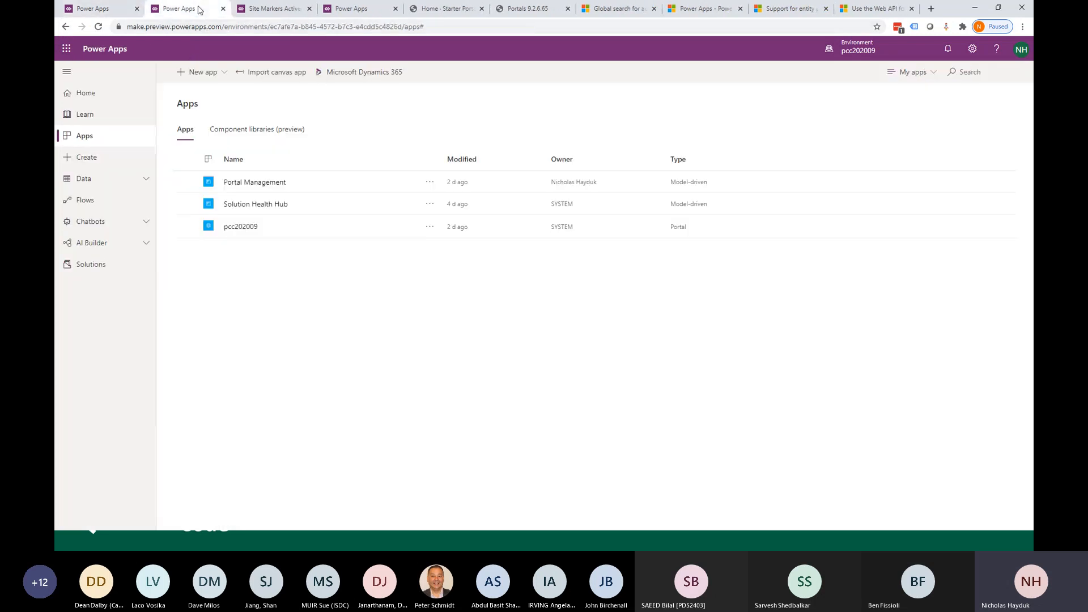
pyautogui.click(97, 265)
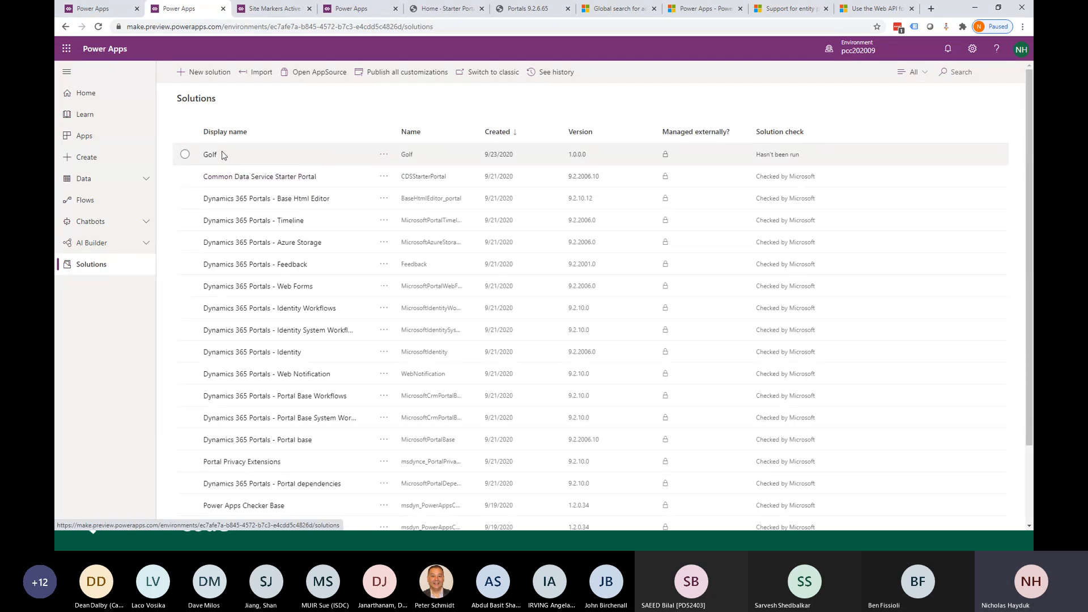
pyautogui.click(209, 155)
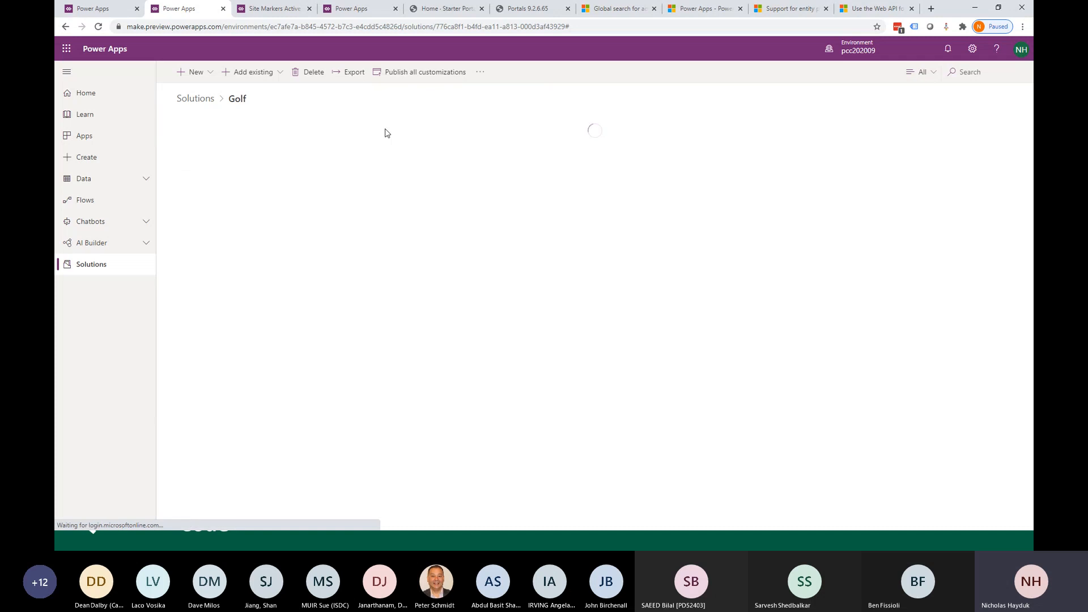
pyautogui.click(219, 163)
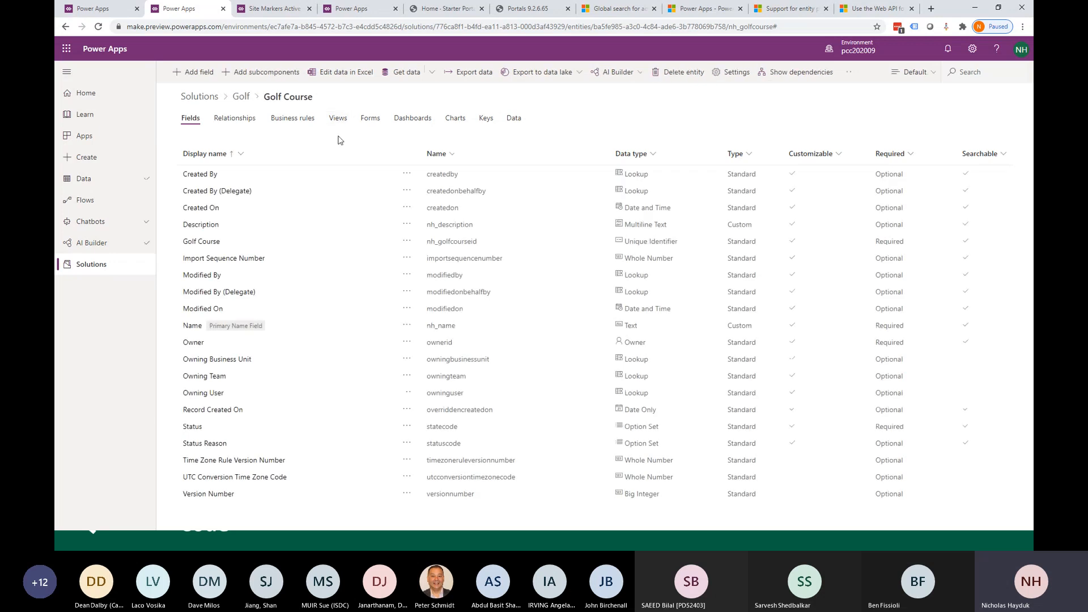
pyautogui.click(339, 125)
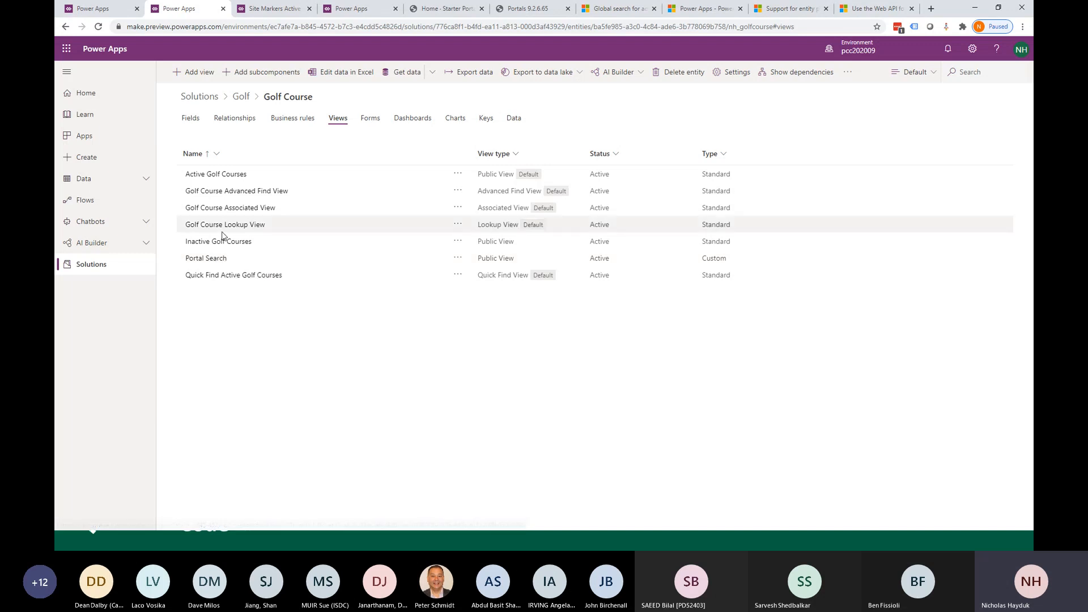
# Open the Golf Courses_EntityPermission_nh_golfcourse entity permission in Portal Management and review its privileges and web roles
pyautogui.click(363, 10)
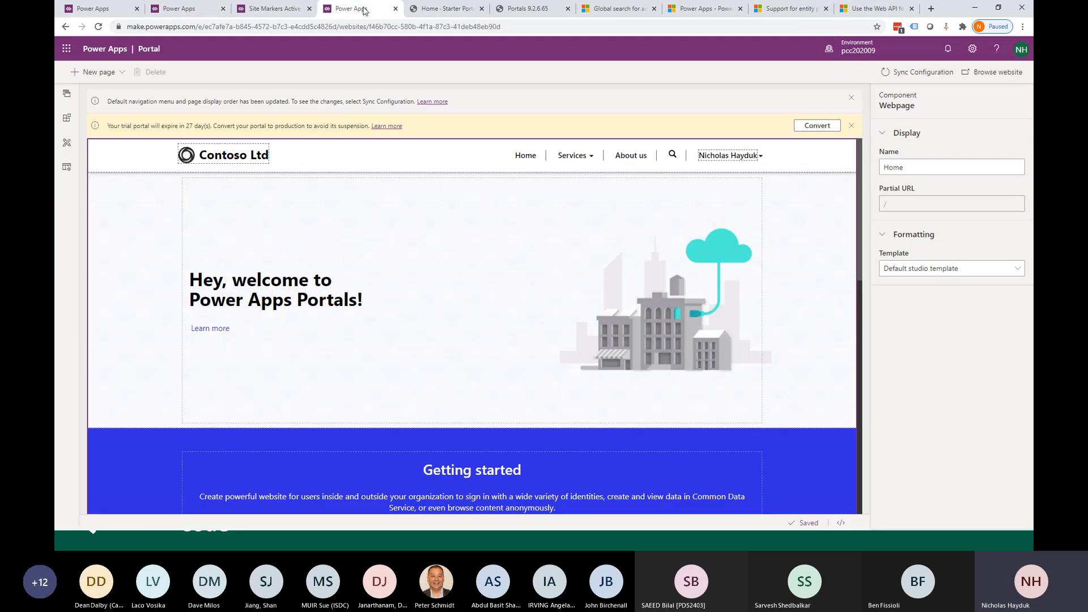
pyautogui.click(432, 12)
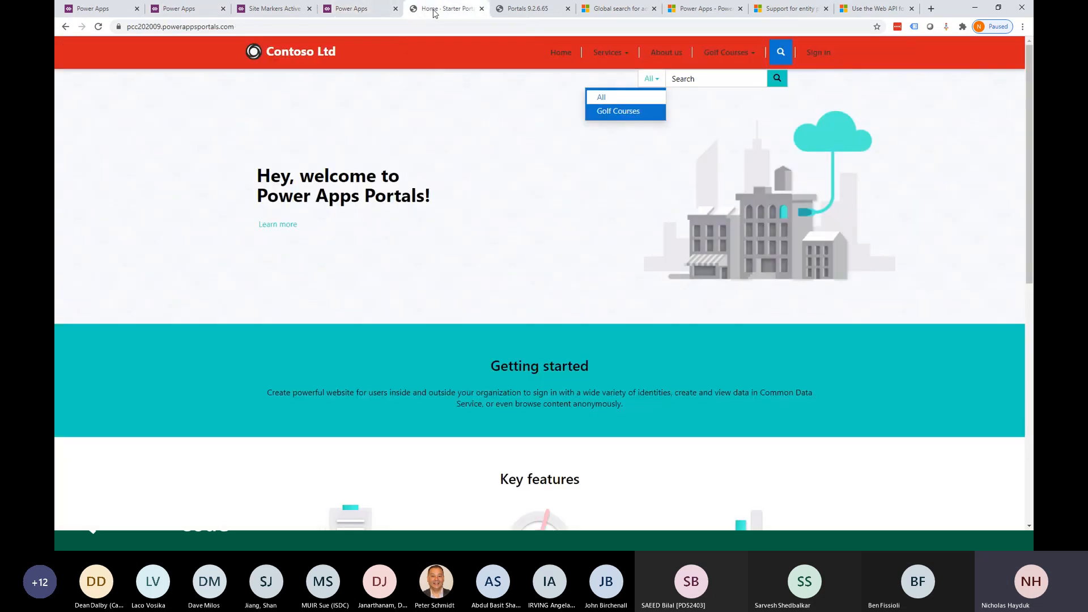
pyautogui.click(275, 12)
pyautogui.scroll(-1, 105, 385)
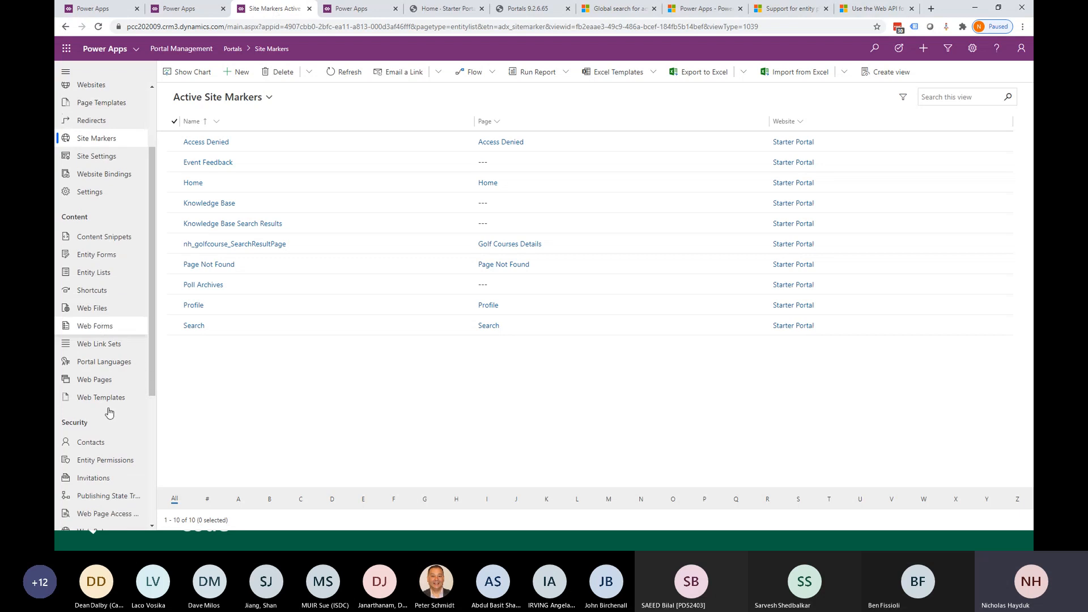
pyautogui.click(108, 460)
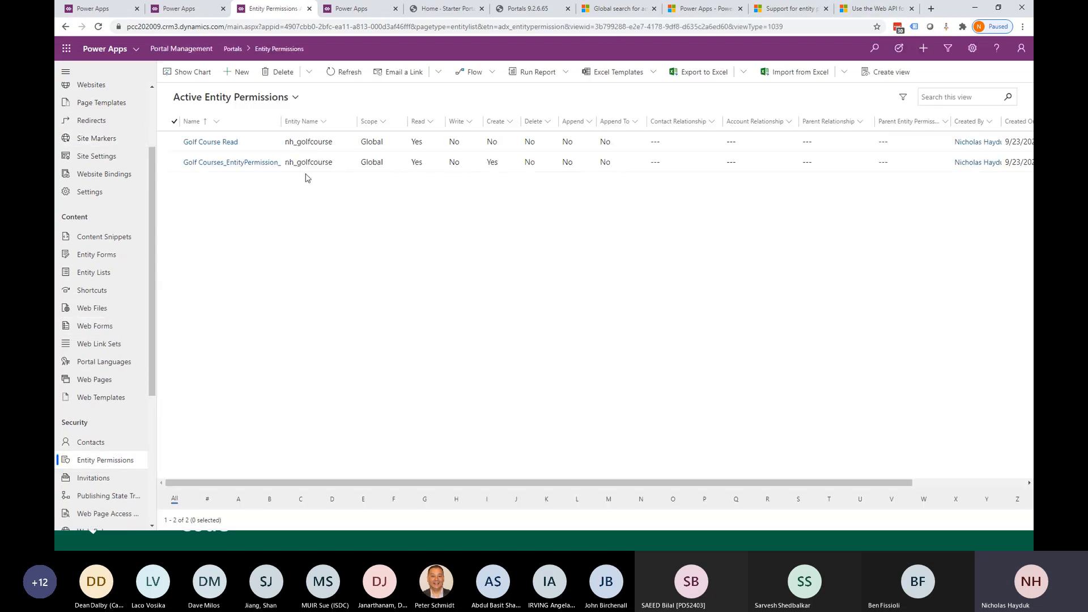
pyautogui.click(228, 163)
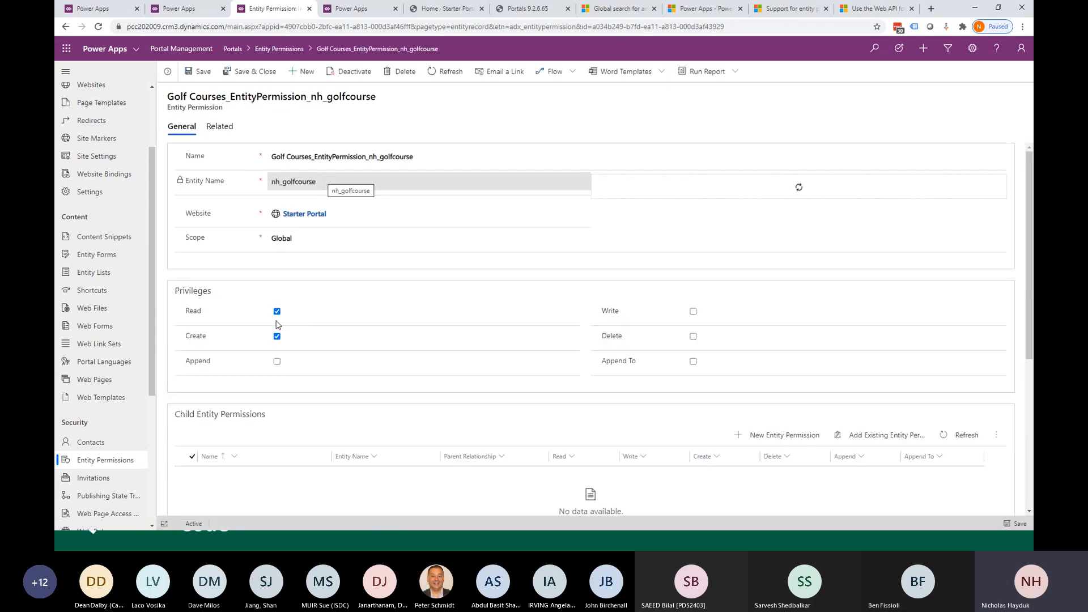
pyautogui.scroll(-5, 347, 381)
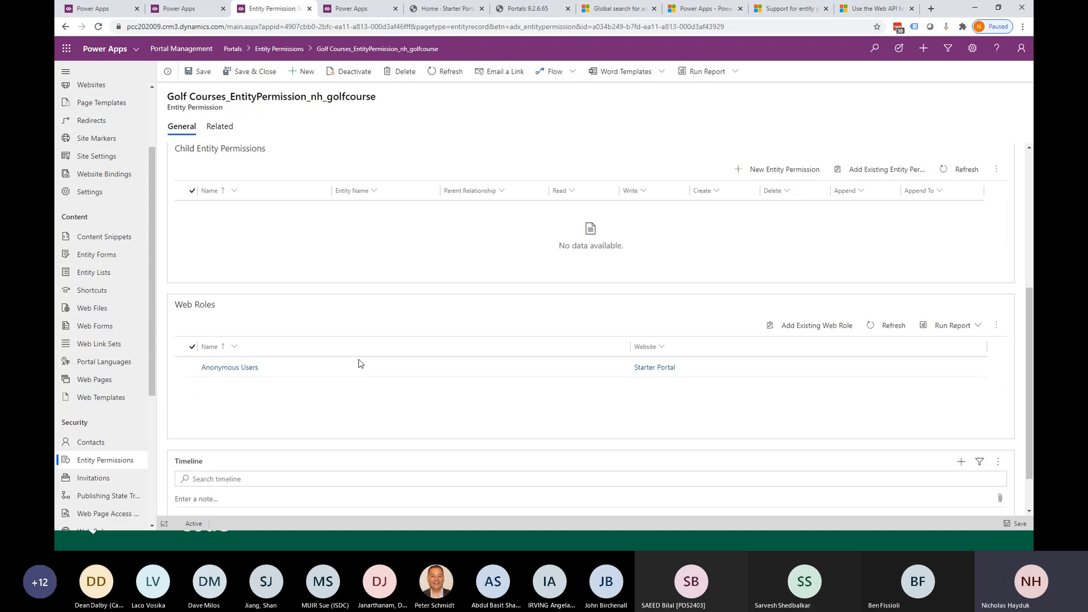
pyautogui.scroll(5, 359, 364)
pyautogui.scroll(-3, 286, 322)
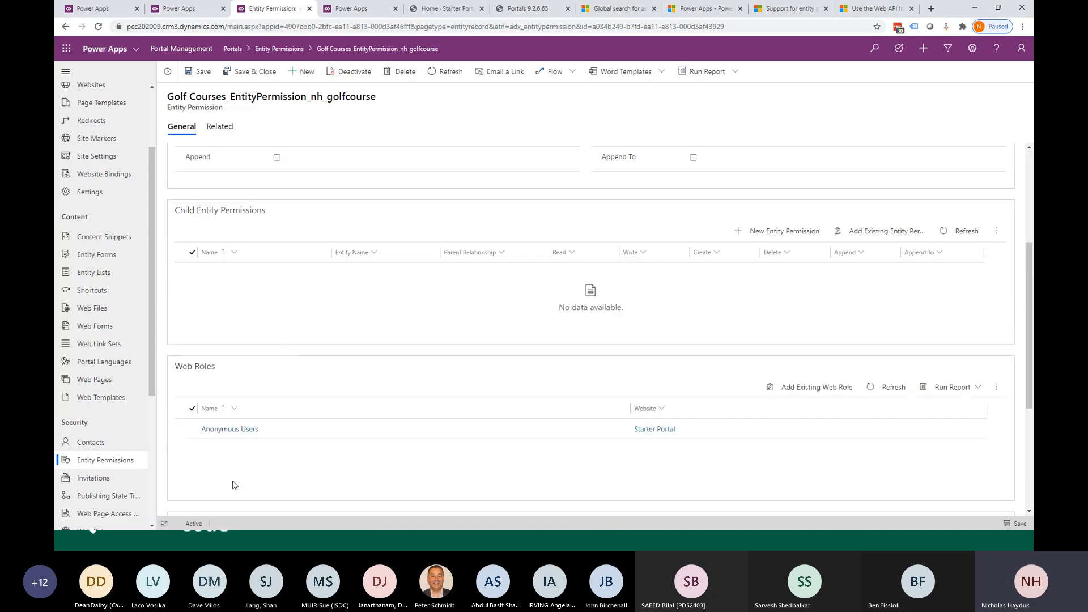
pyautogui.scroll(3, 451, 241)
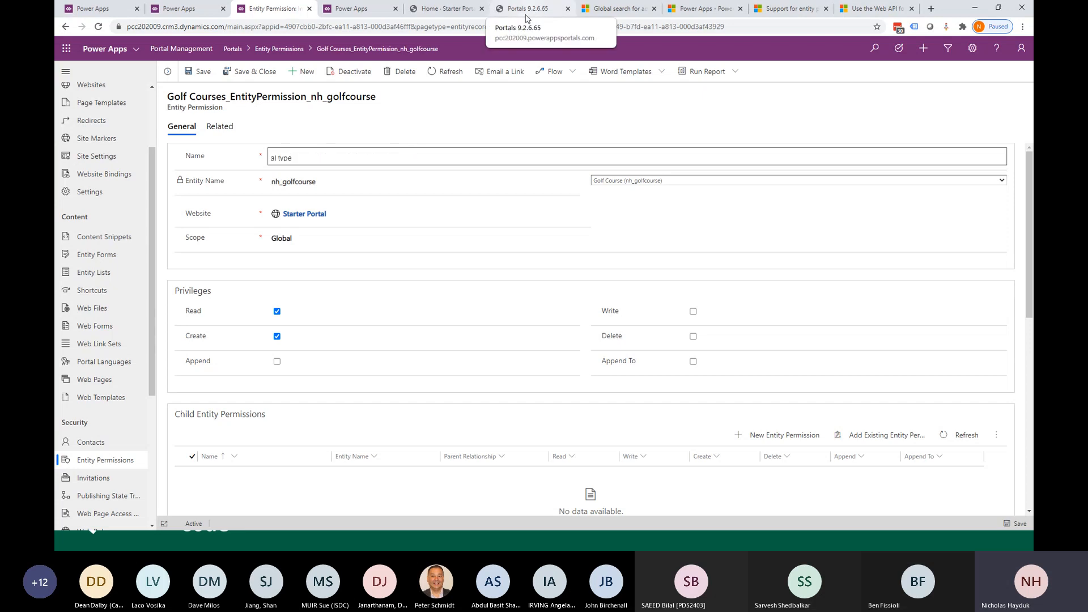
# Check the portal's tools page, switch to the Contoso Ltd home page and search all record types for "wascana"
pyautogui.click(531, 10)
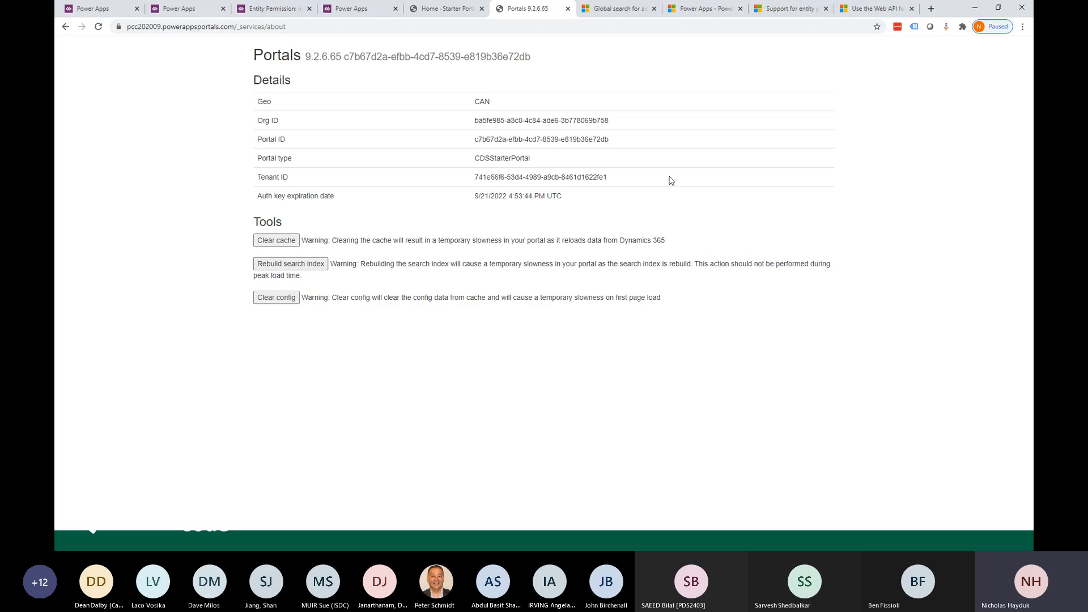
pyautogui.click(448, 9)
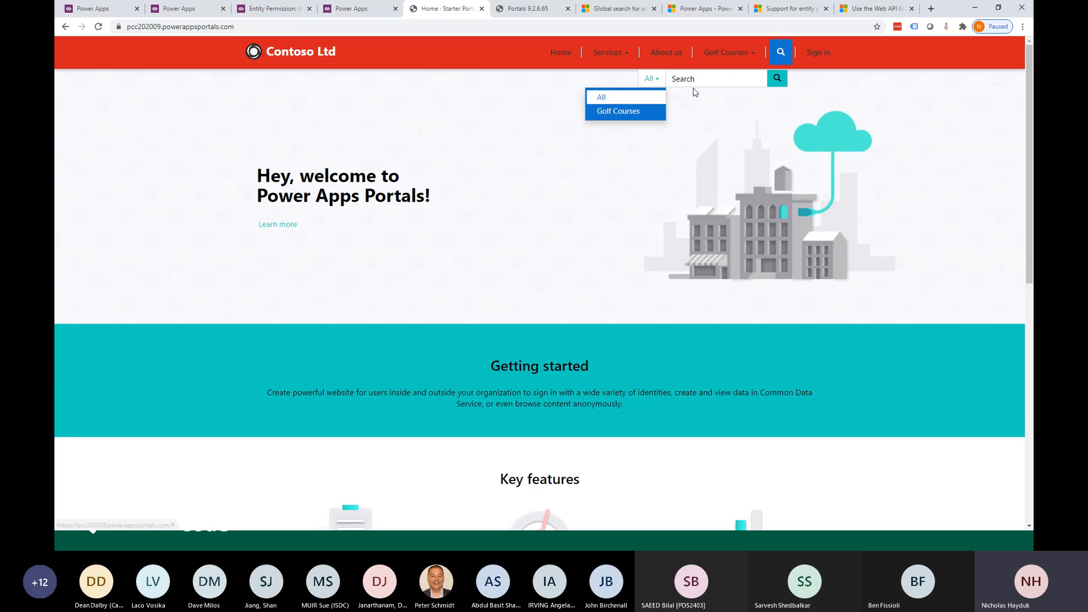
pyautogui.click(697, 78)
pyautogui.click(651, 78)
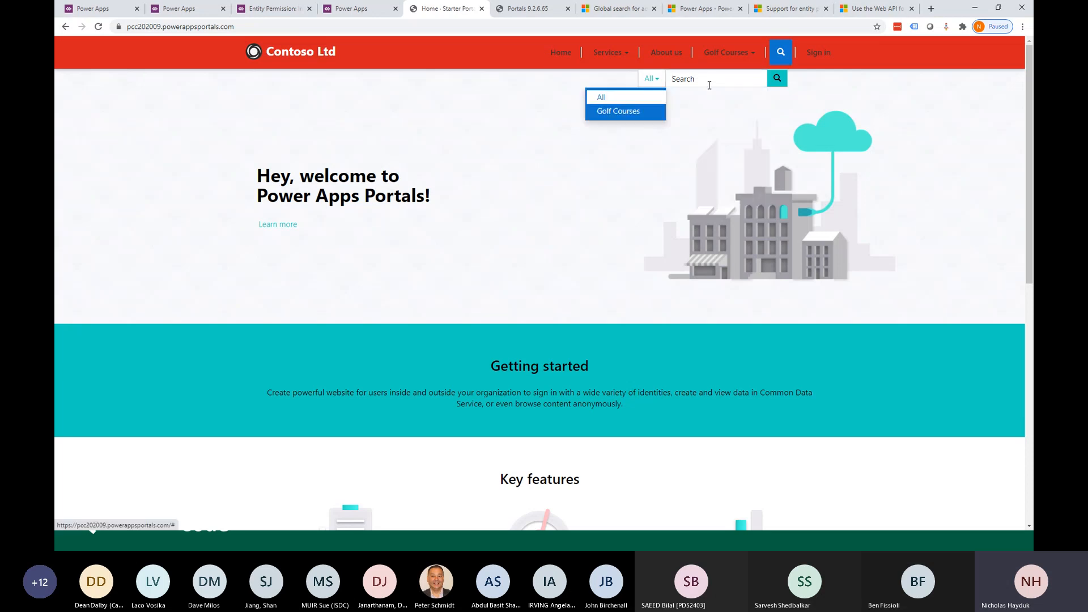
pyautogui.click(709, 85)
pyautogui.write('wascana')
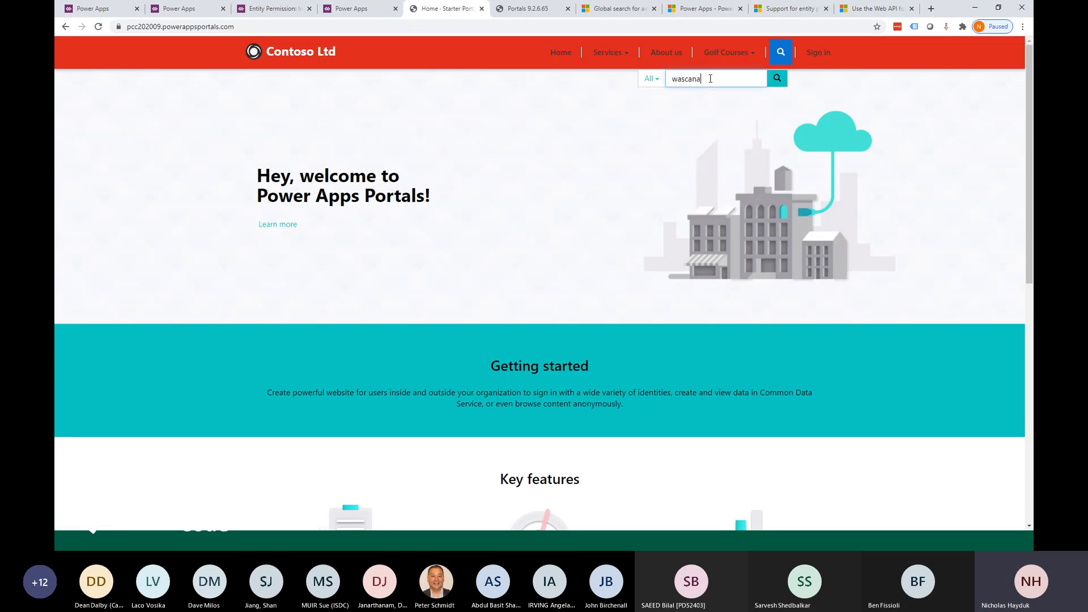
pyautogui.press('Return')
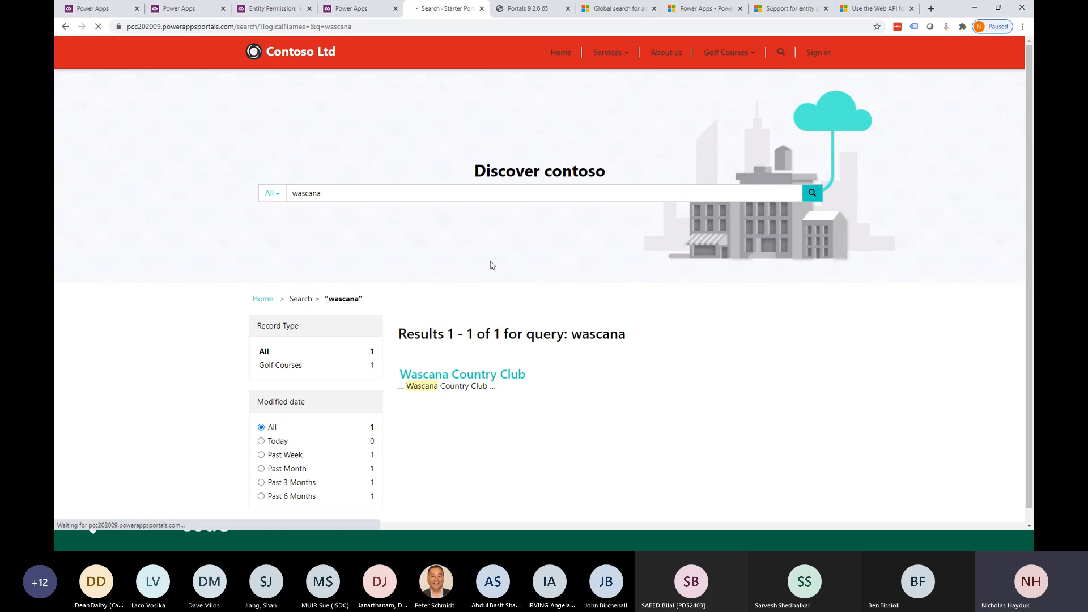
# Open the Wascana Country Club search result to view its golf course details, and return to the search results
pyautogui.scroll(-1, 492, 265)
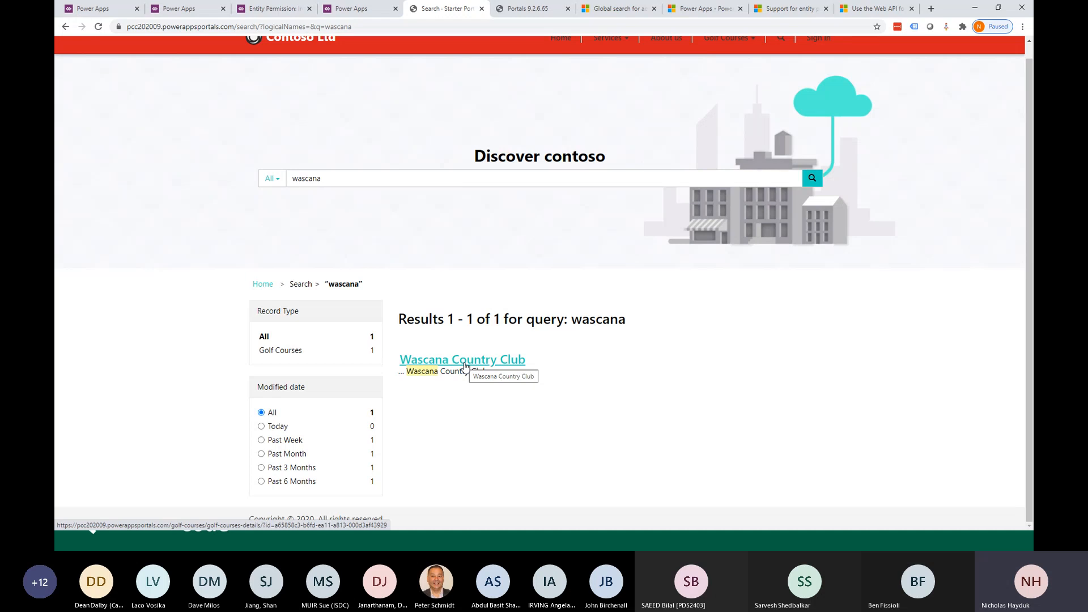
pyautogui.click(465, 366)
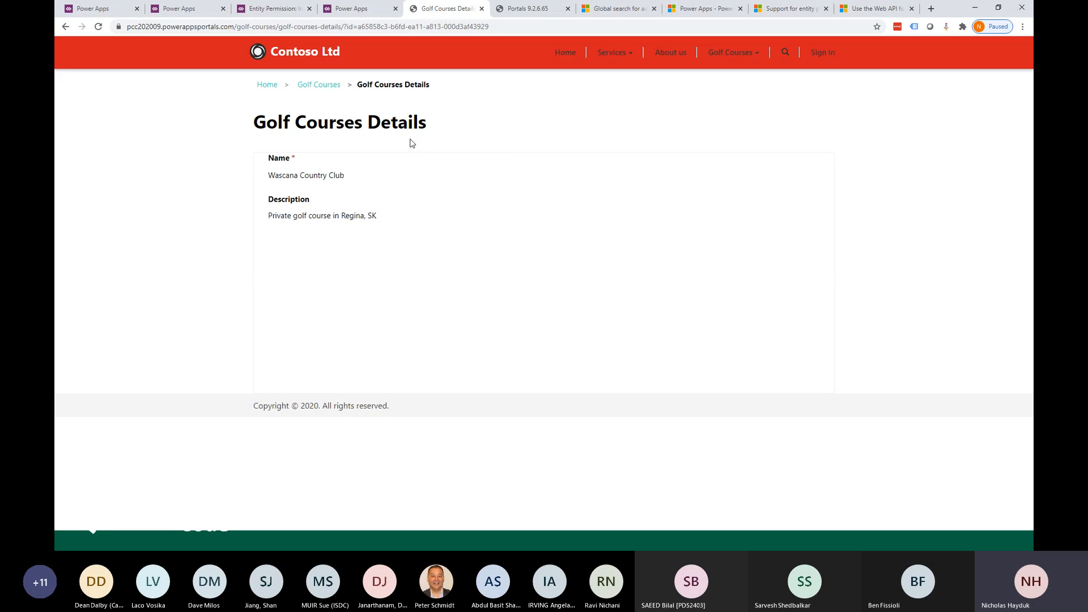
pyautogui.hotkey('alt', 'Left')
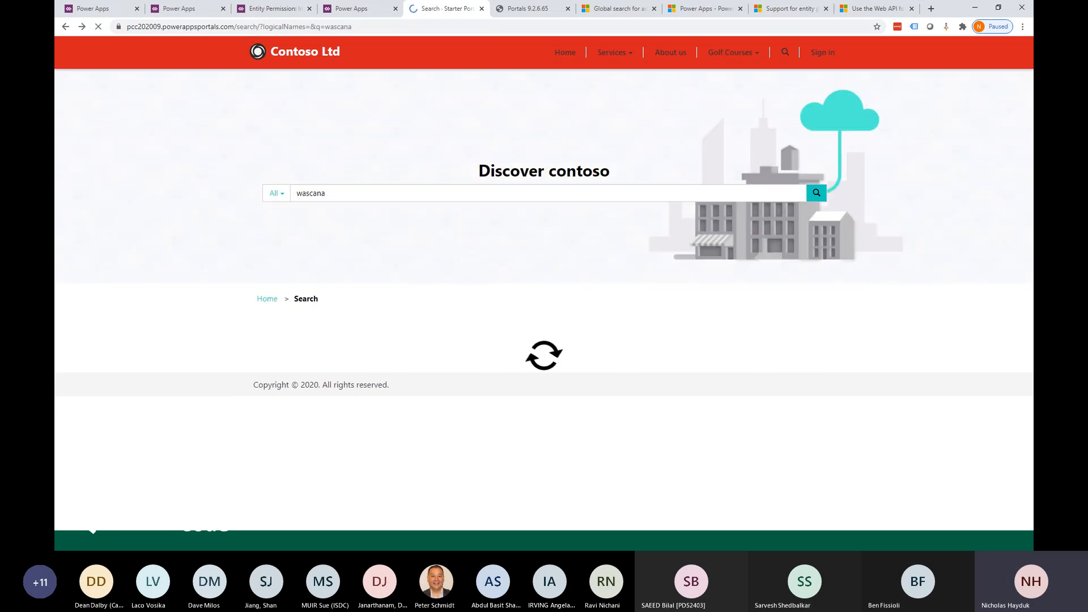